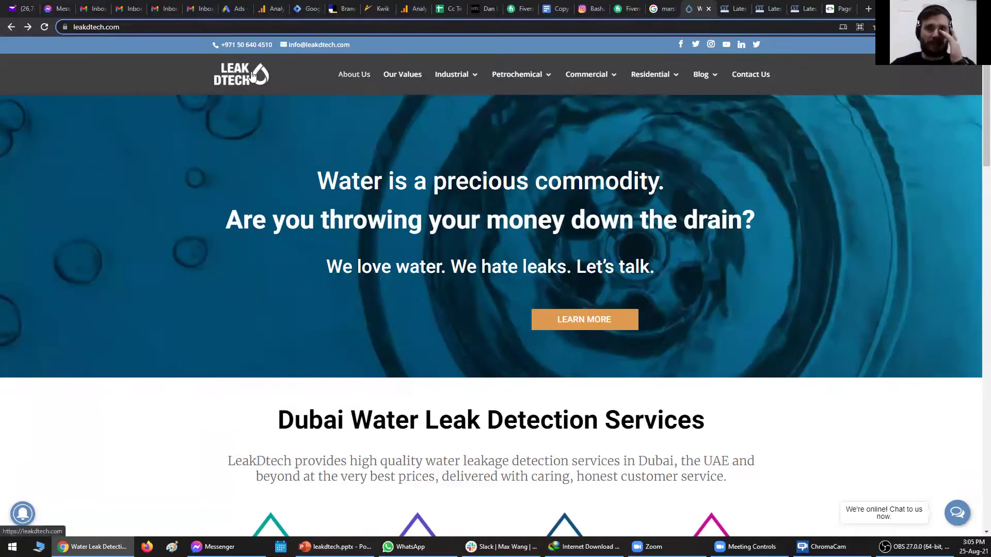
- Open the Contact Us page of leakdtech.com, examine its contact form, and return to the home page
key(Return)
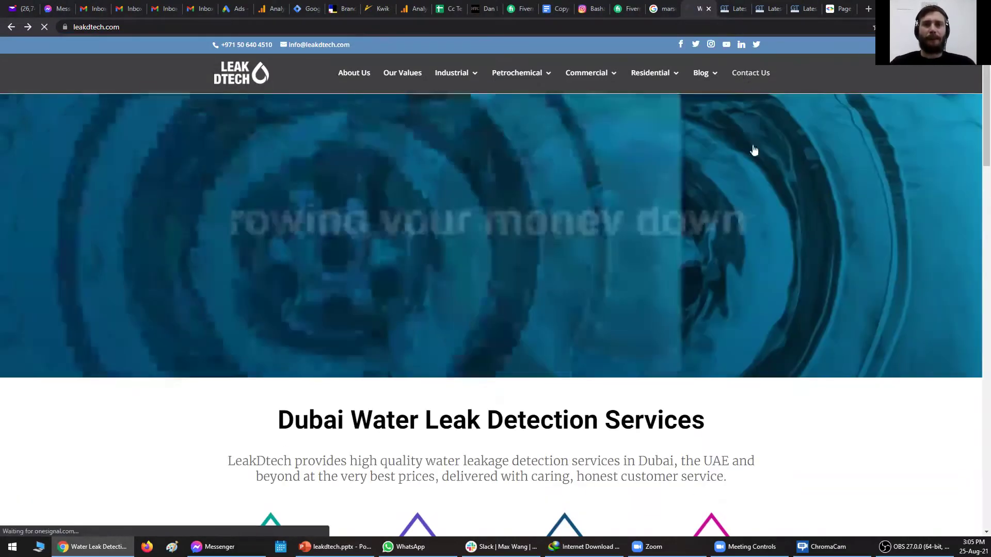
click(754, 150)
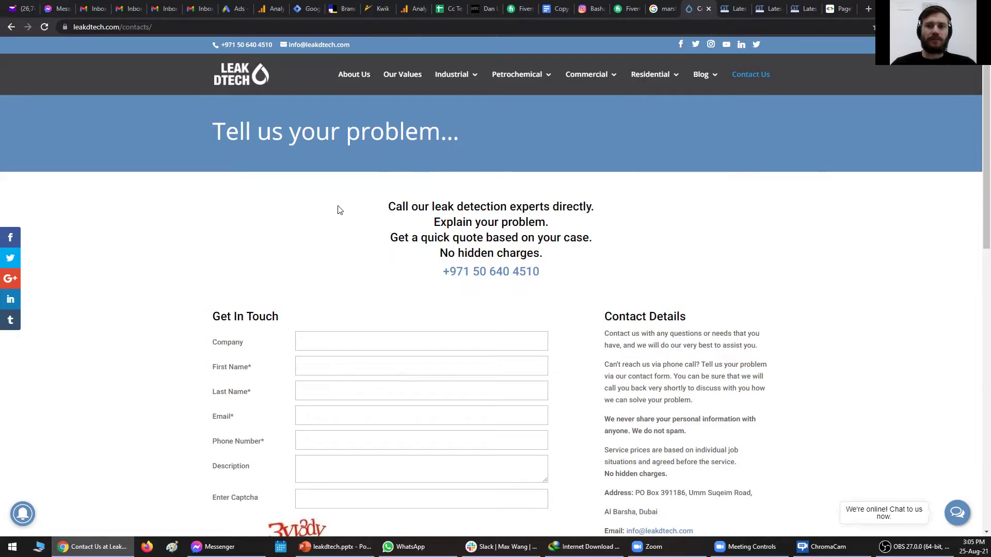
scroll(424, 294, down, 2)
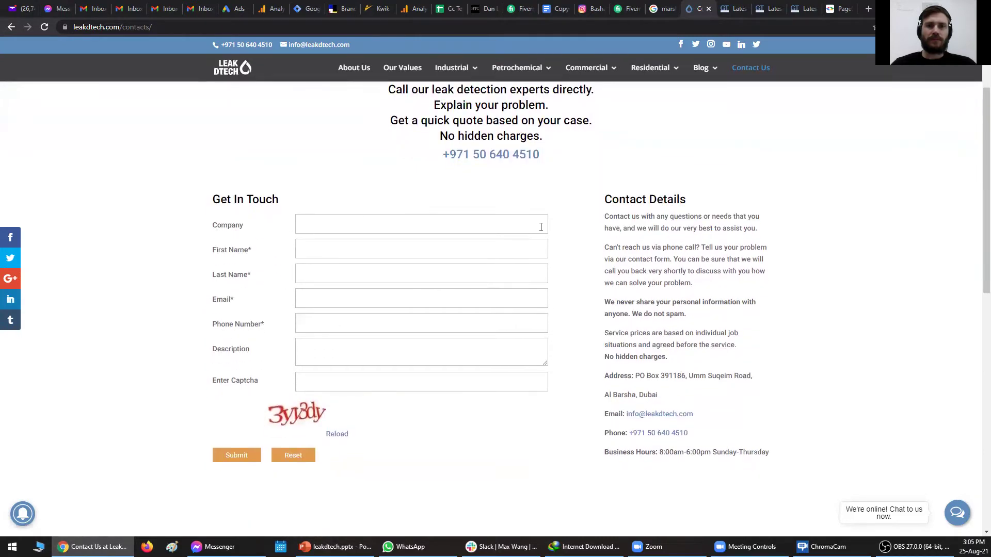
scroll(544, 410, up, 2)
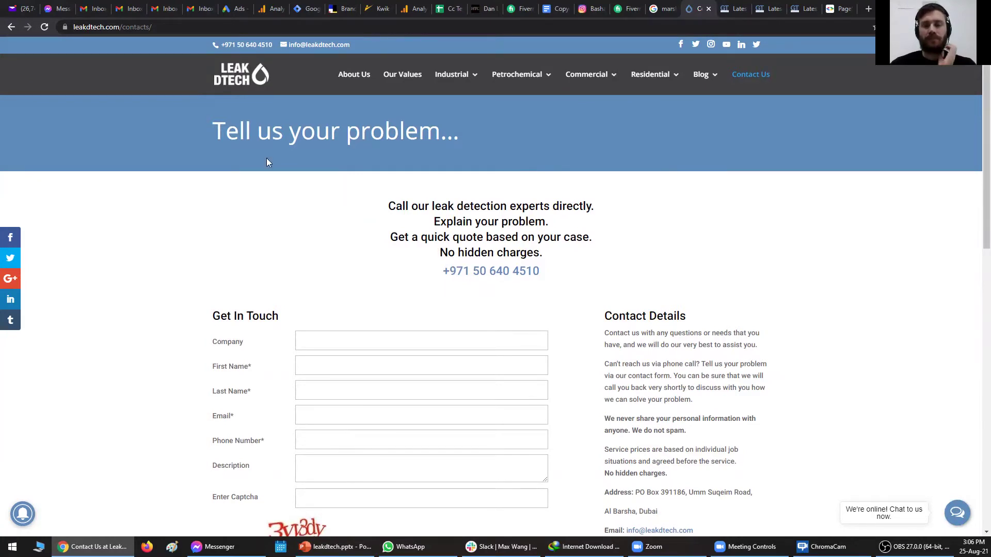
click(259, 80)
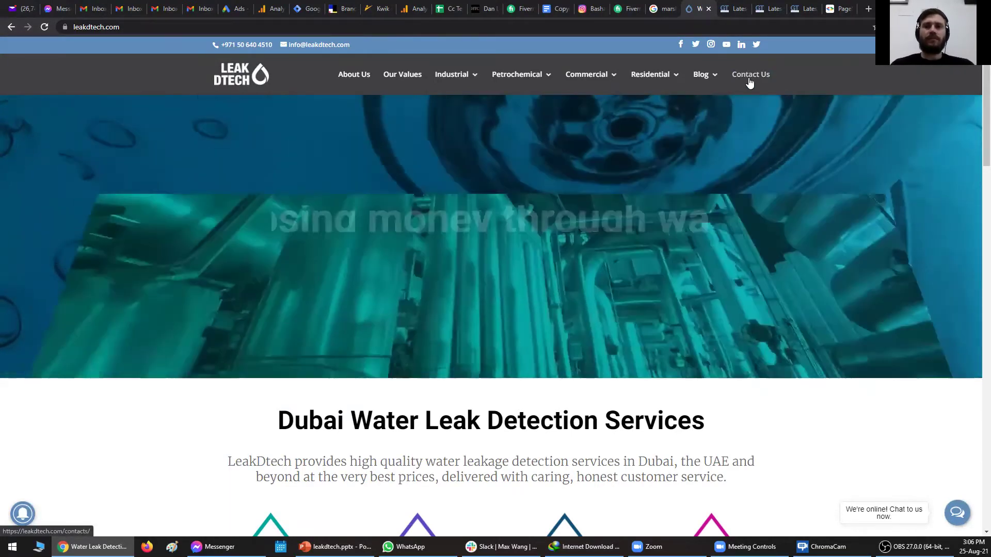
- Open a blank Notepad note over the website and start a numbered list with empty items 1, 2 and 3
key(ctrl+alt+n)
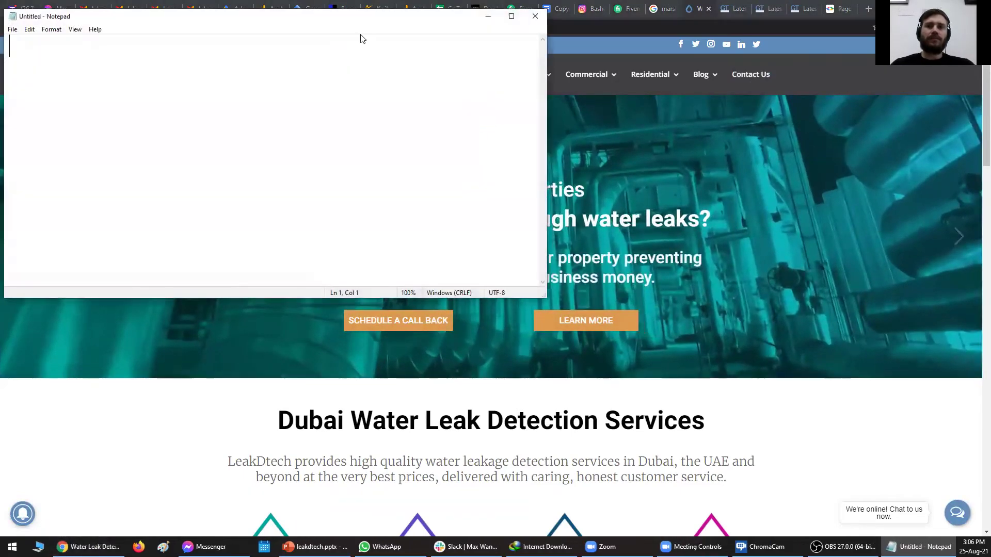
drag(362, 21, 737, 123)
text(1. )
text(2.)
key(Return)
text(3.)
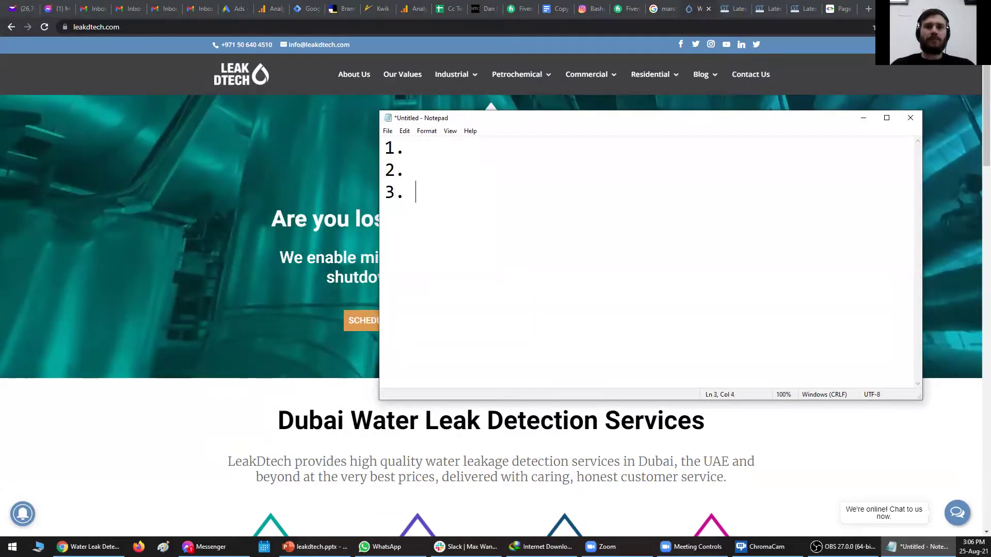
- Write "Landing Page" beside item 3 and copy it to a new heading line above the list
text( Landing Pa)
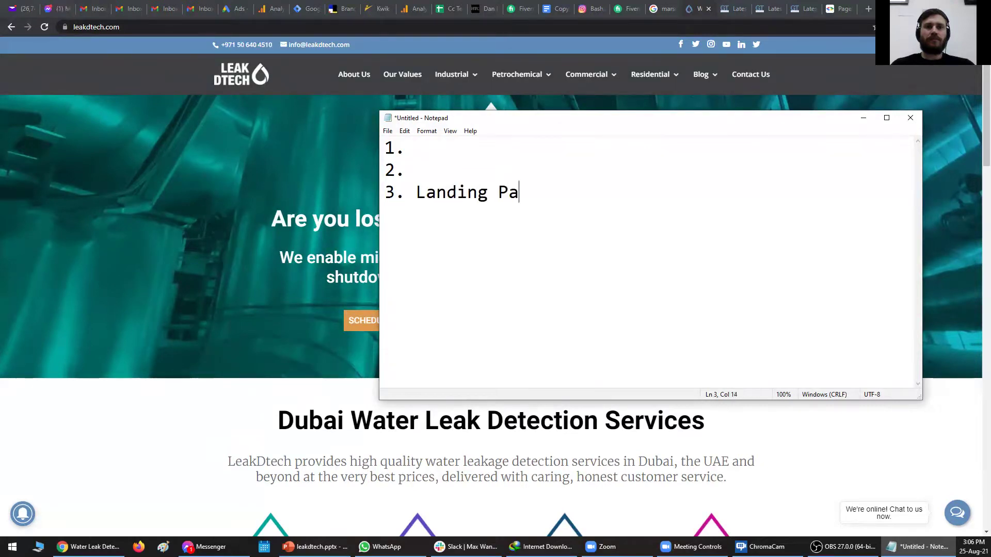
text(age)
key(Up)
key(Down)
key(Home)
key(Right)
key(shift+Left)
key(shift+Left)
key(shift+Left)
key(shift+Left)
key(shift+Left)
key(shift+Left)
key(shift+Left)
key(shift+Left)
key(shift+Left)
key(shift+Left)
key(shift+Left)
key(shift+Left)
key(shift+Left)
key(ctrl+c)
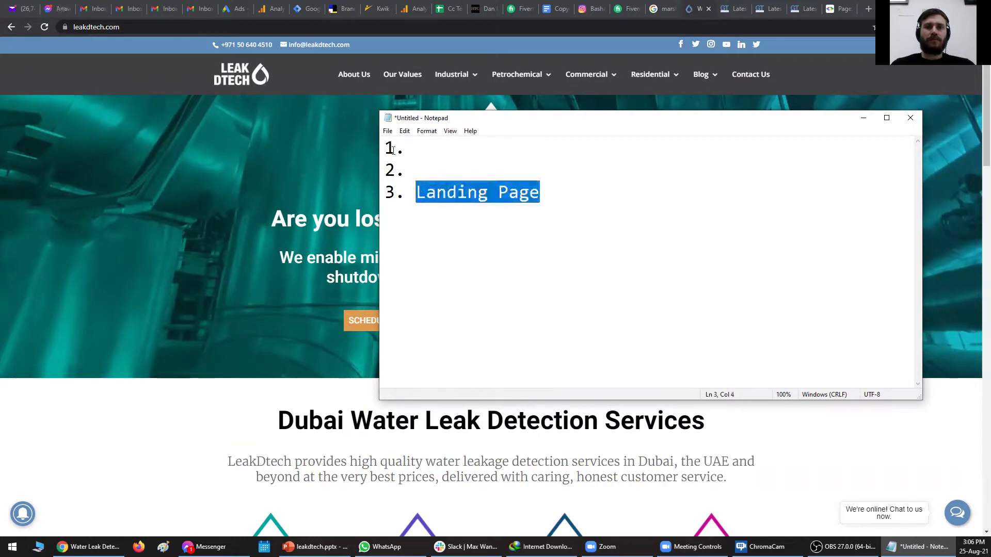
key(ctrl+Home)
key(Return)
click(387, 141)
key(ctrl+v)
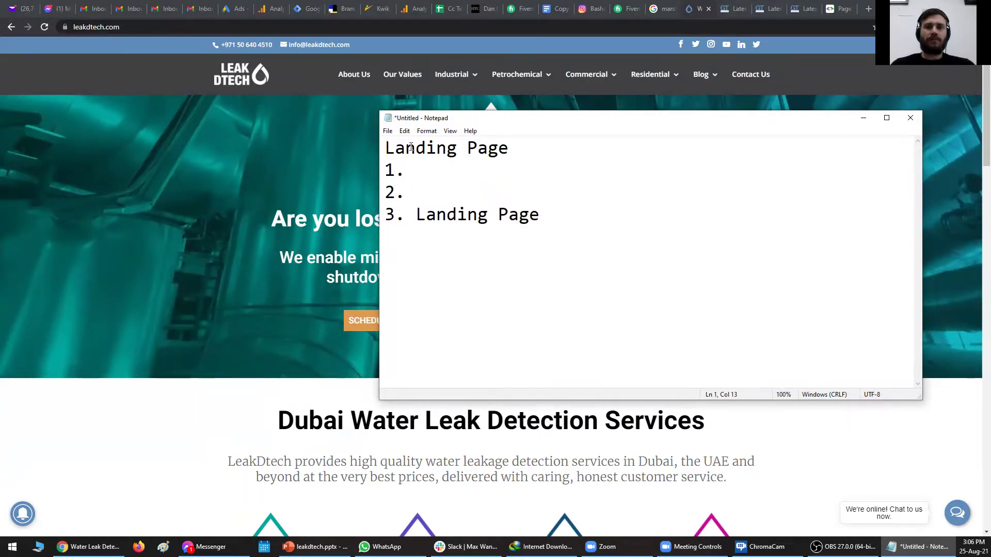
- Replace the text of item 3 with "Contact Us" followed by an opening parenthesis
drag(416, 213, 553, 218)
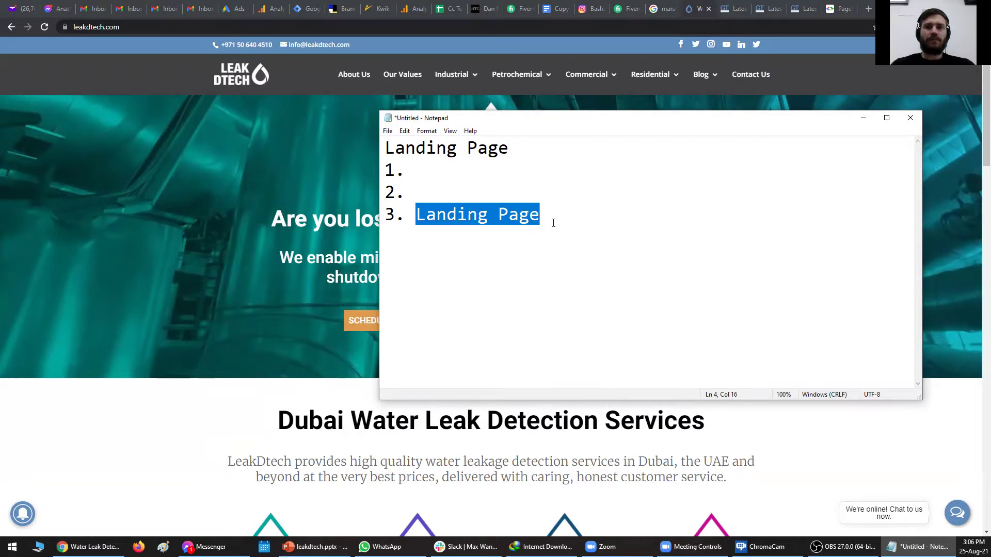
text(Contact Us)
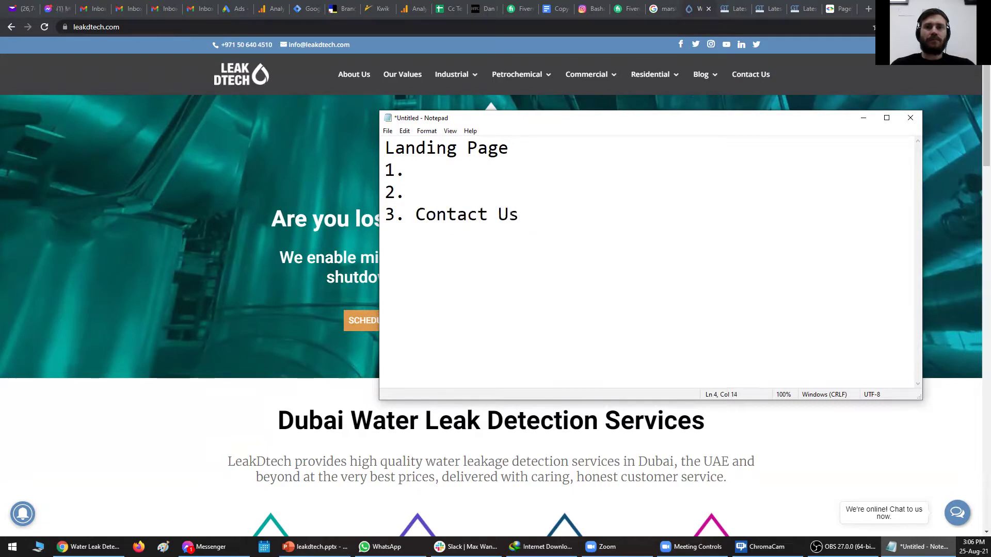
text( ()
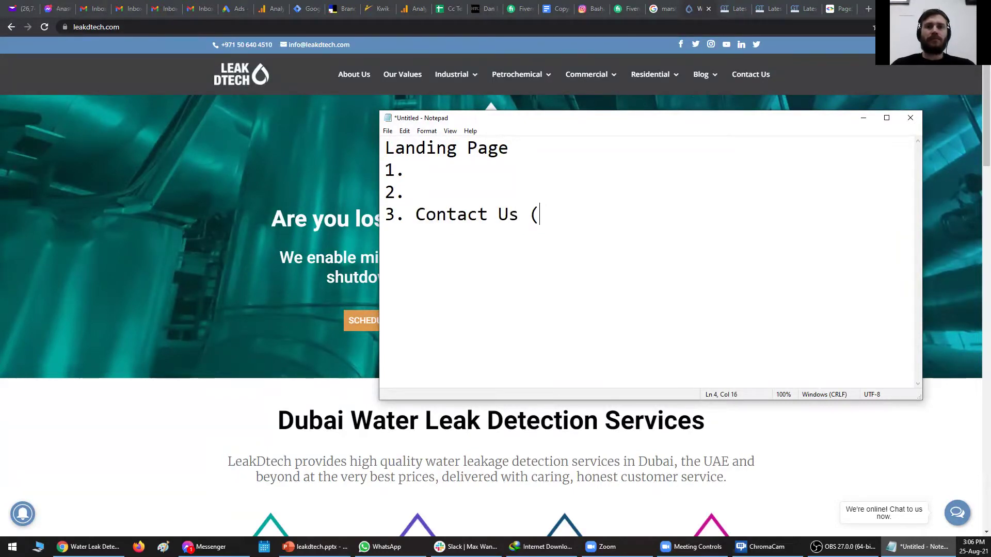
text(no cont)
key(BackSpace)
text(co)
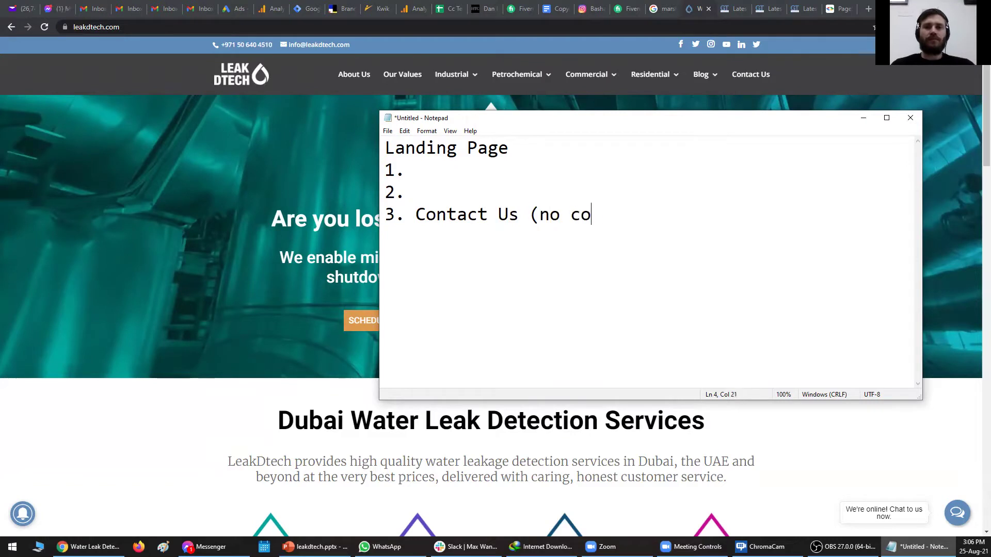
text(ntext,)
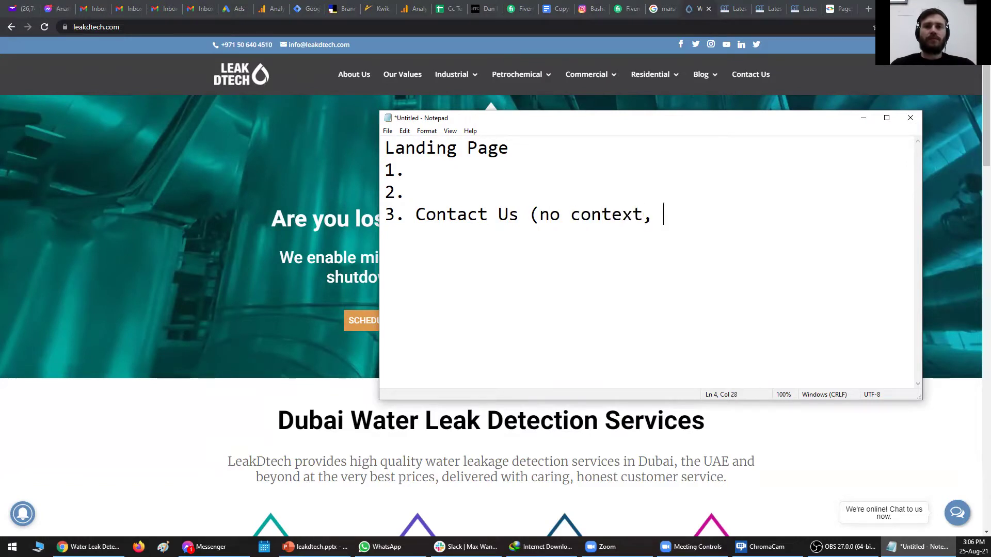
key(BackSpace)
key(BackSpace)
key(BackSpace)
key(BackSpace)
key(BackSpace)
key(BackSpace)
key(BackSpace)
key(BackSpace)
key(BackSpace)
key(BackSpace)
key(BackSpace)
- Complete item 3's parenthesis with "why should I do anything?" and enter "Home Page" as item 2
text(why should )
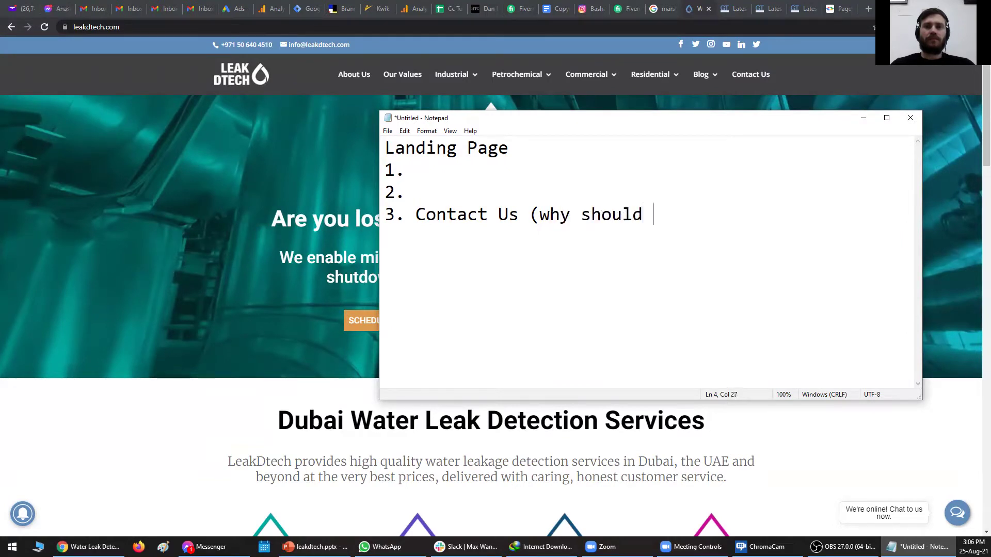
text(I do anything?)
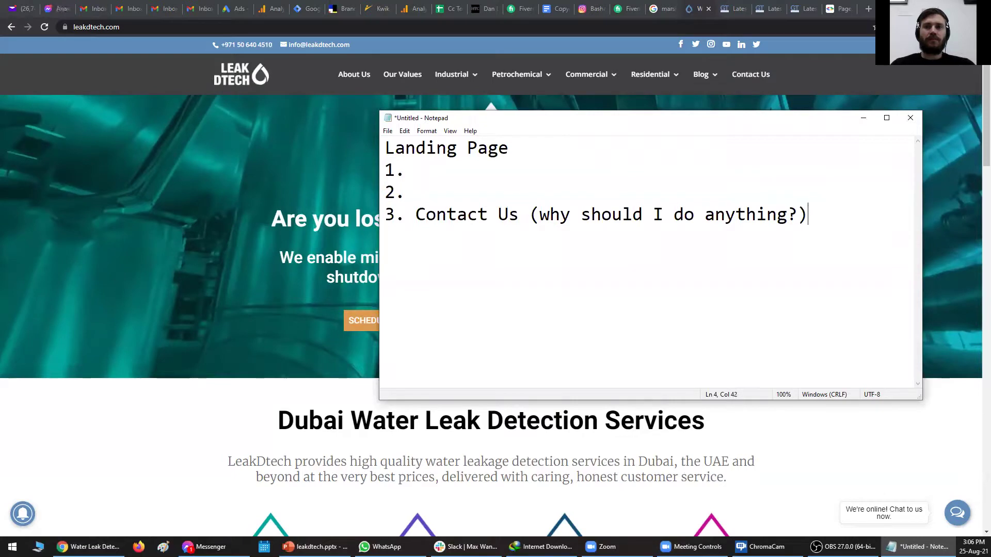
drag(539, 118, 484, 127)
click(394, 205)
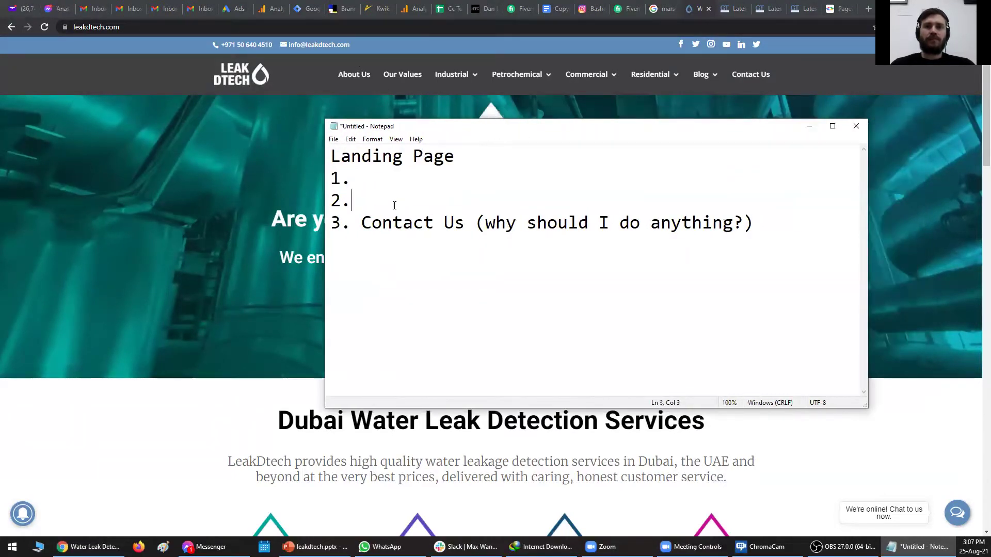
text(Home Page)
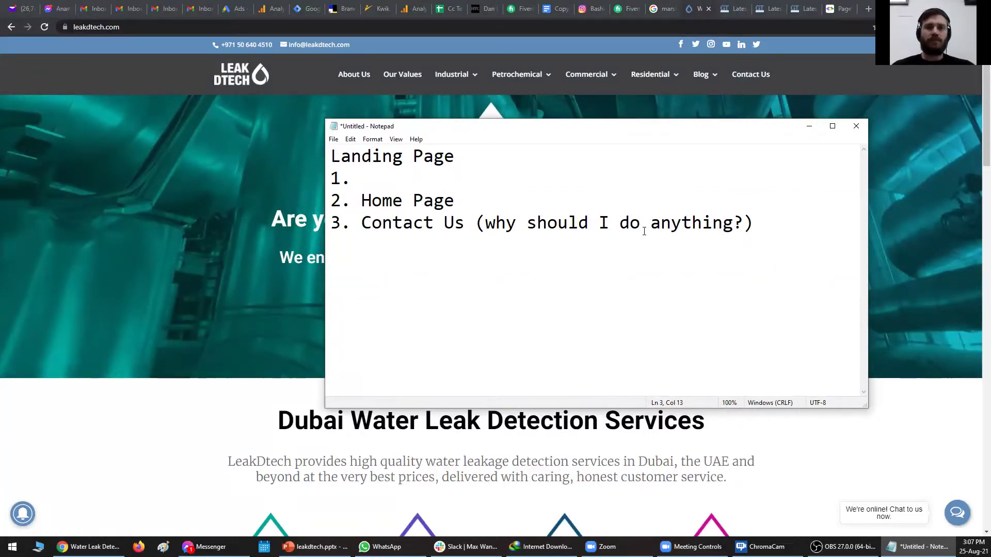
- Return to the LeakDtech home page in the browser and examine its services, quotation, founder message, testimonials and footer sections
click(884, 234)
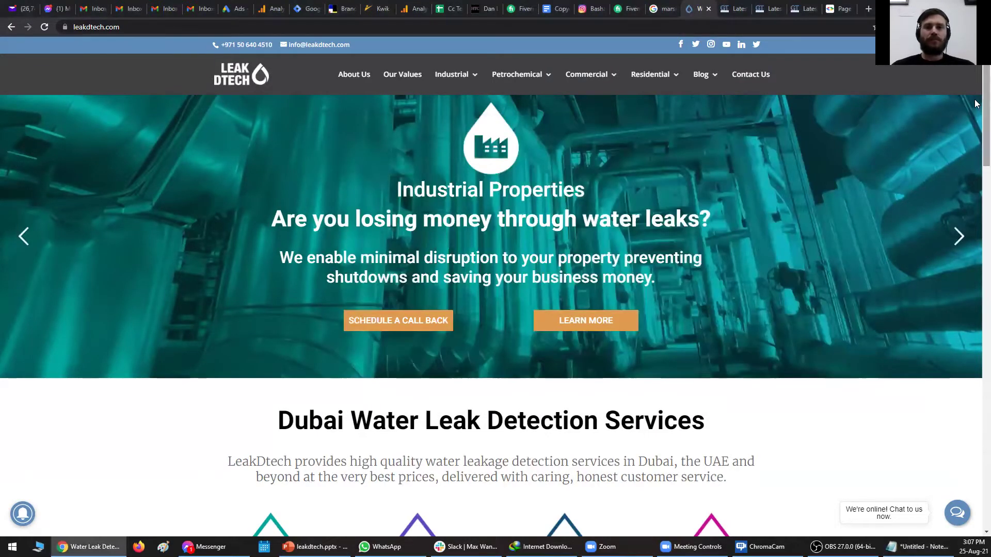
scroll(975, 119, down, 2)
scroll(975, 139, down, 1)
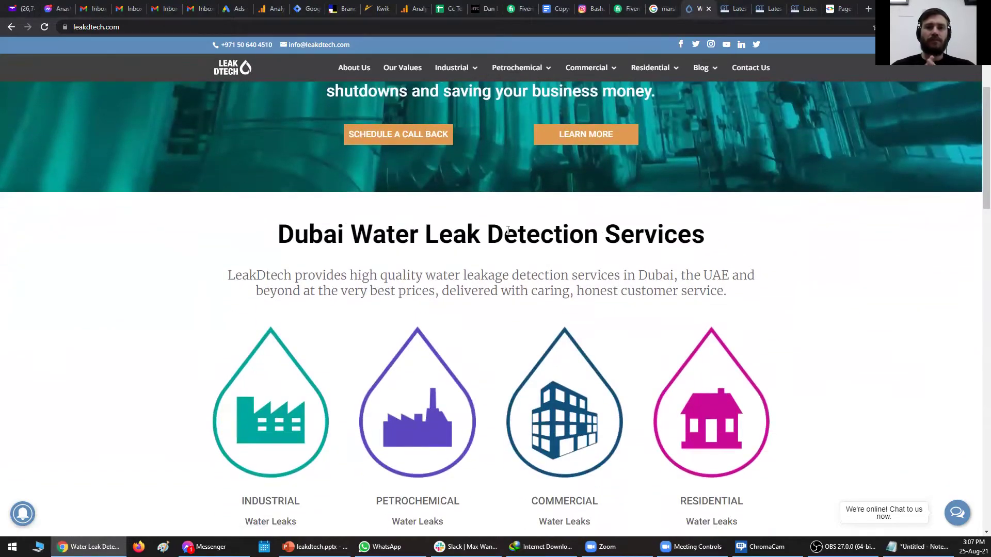
scroll(424, 307, down, 2)
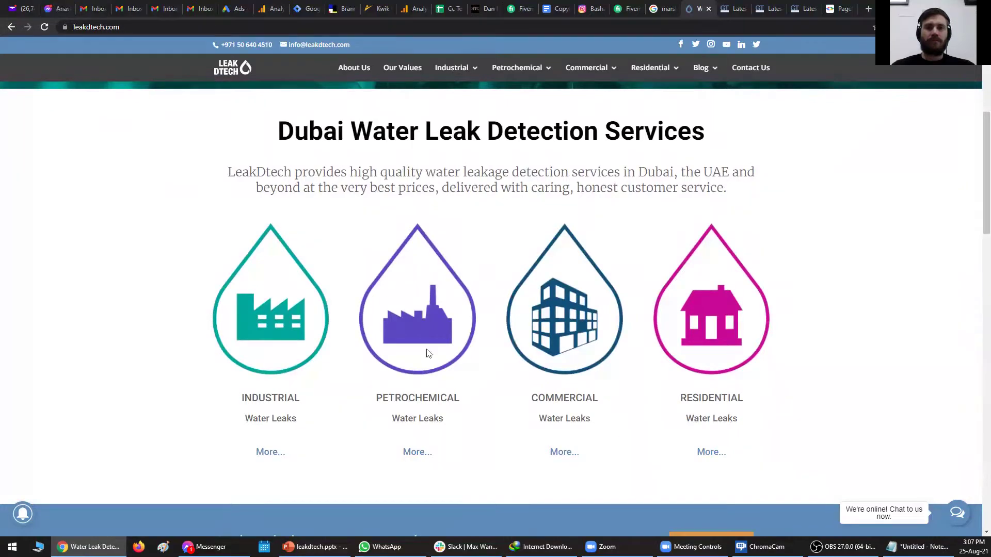
scroll(402, 207, down, 2)
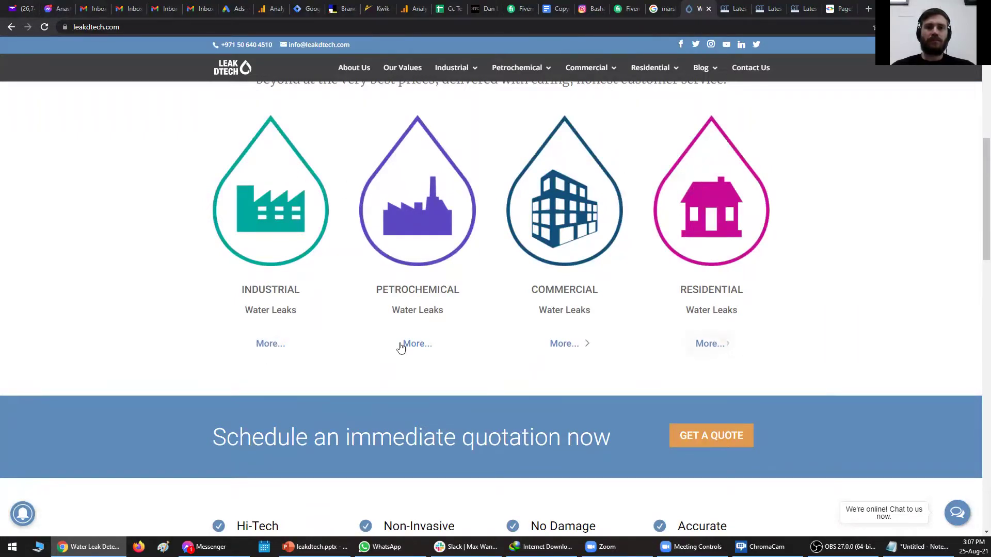
scroll(649, 374, down, 5)
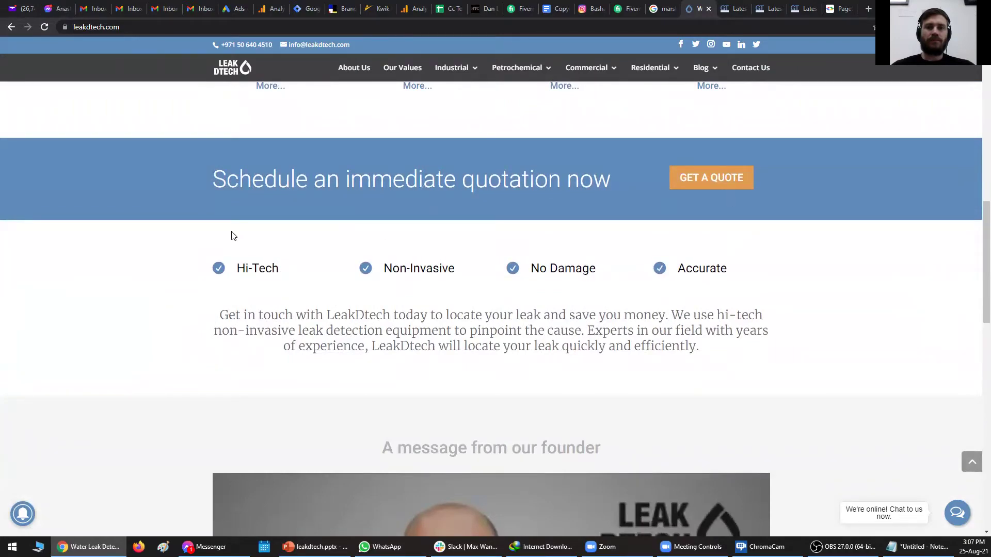
scroll(369, 342, down, 13)
scroll(509, 214, down, 3)
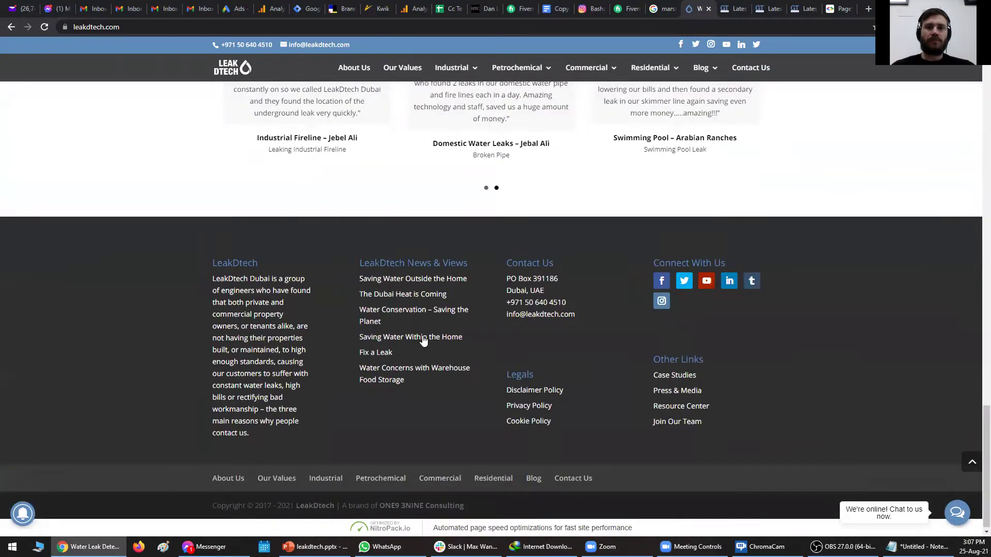
scroll(398, 343, up, 1)
scroll(426, 354, down, 1)
scroll(428, 354, up, 20)
scroll(527, 361, down, 13)
scroll(554, 366, down, 9)
scroll(554, 366, up, 3)
scroll(550, 361, up, 5)
- Open the About Us page in a separate browser tab and examine its company statistics and client logos
right_click(360, 70)
click(376, 75)
click(704, 9)
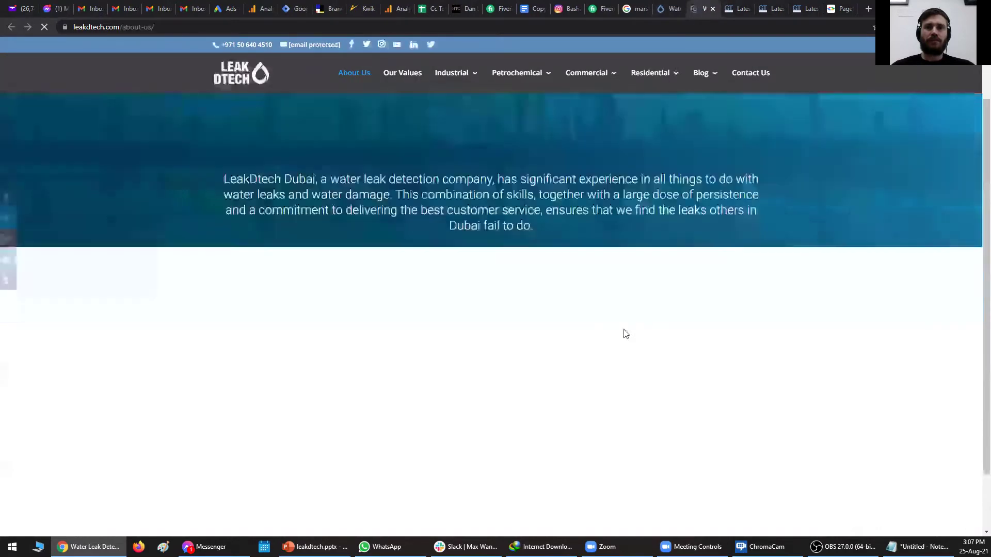
scroll(625, 353, down, 15)
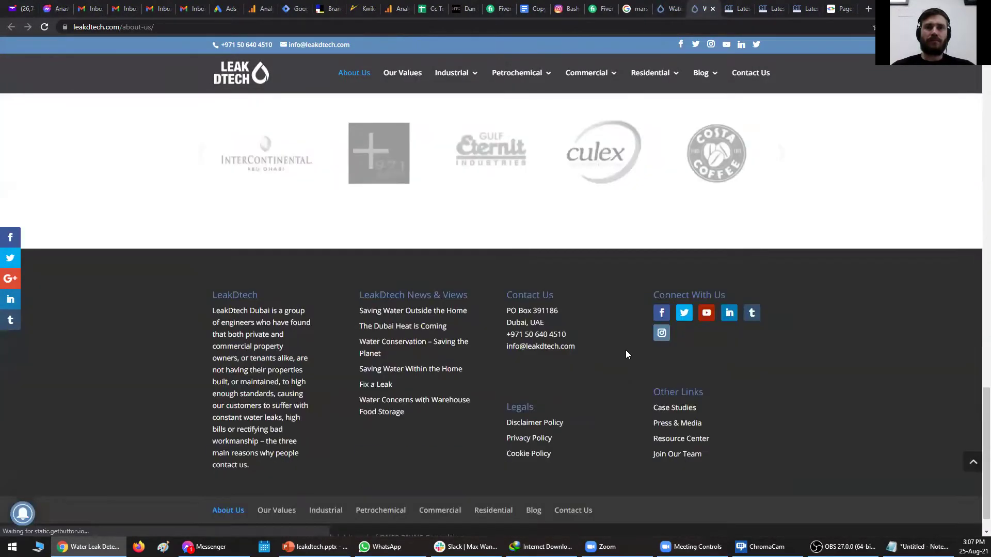
scroll(443, 274, up, 4)
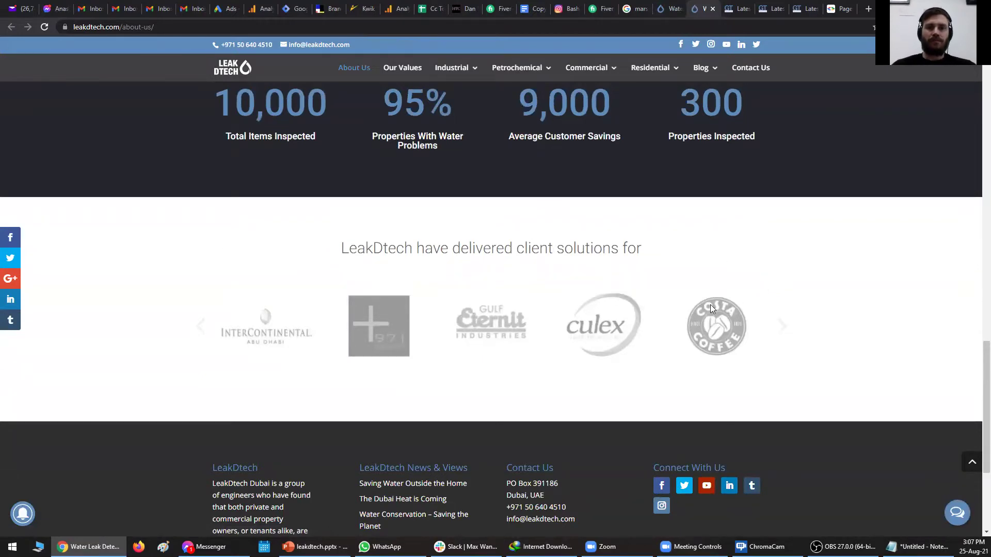
- Compare the home page's opening banner with the client logos section on the About Us page
key(ctrl+shift+Tab)
drag(986, 297, 976, 77)
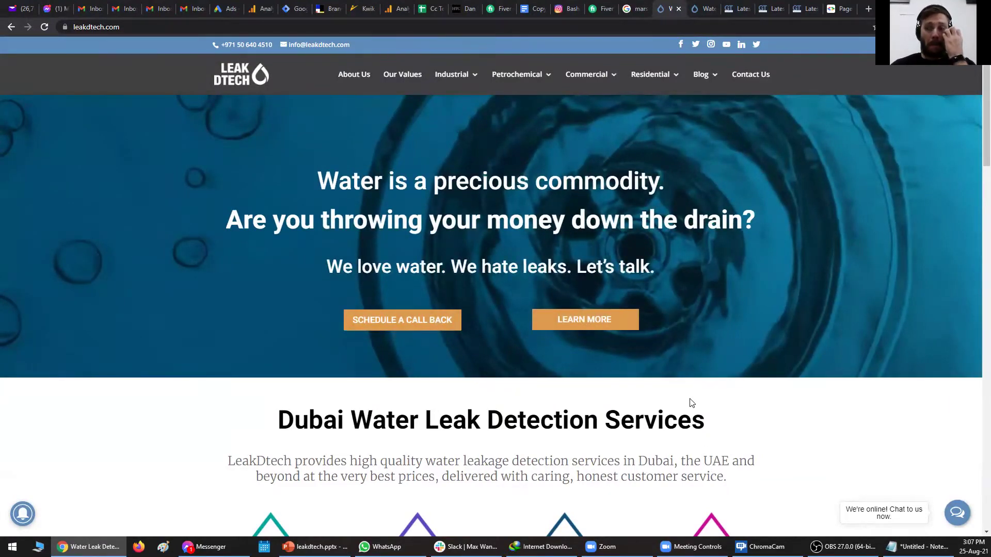
click(702, 9)
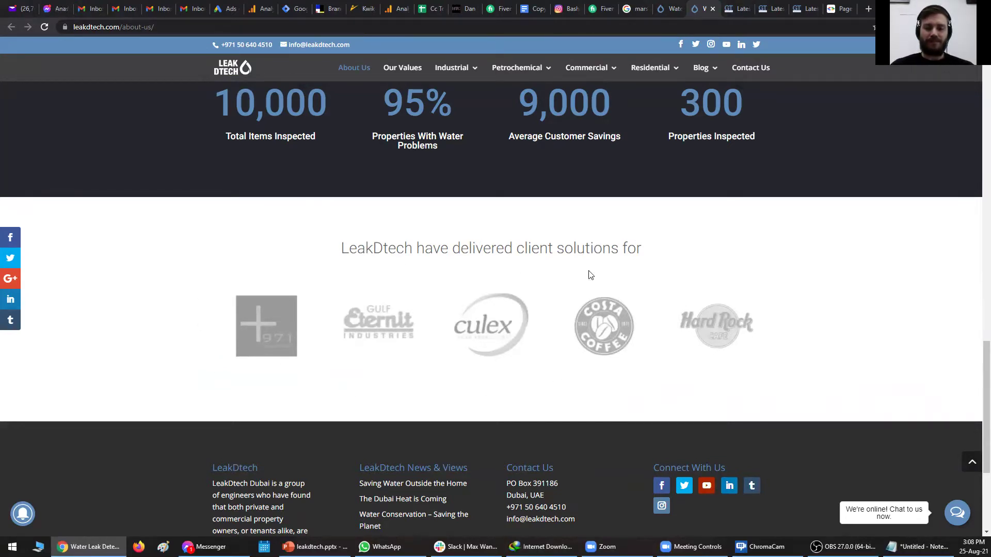
click(671, 9)
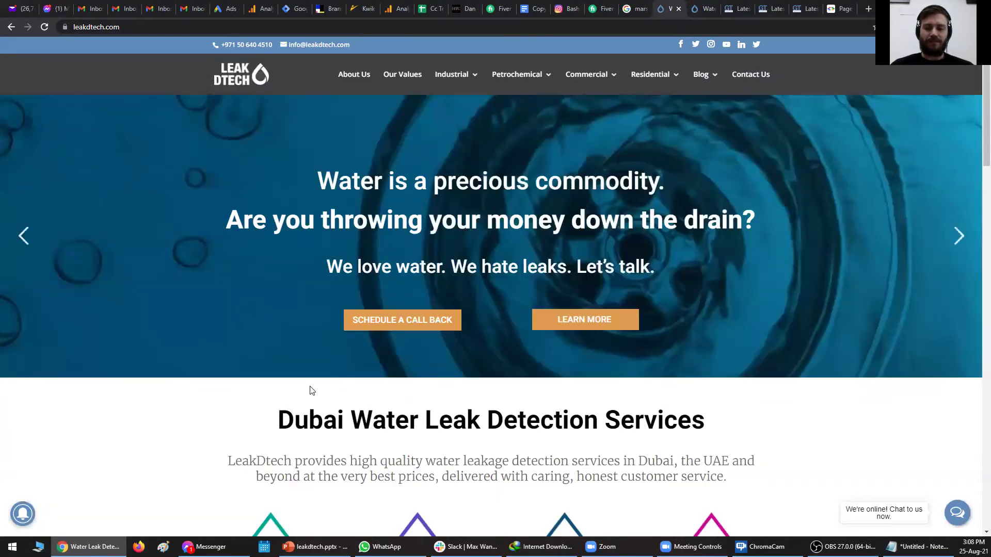
scroll(312, 392, down, 1)
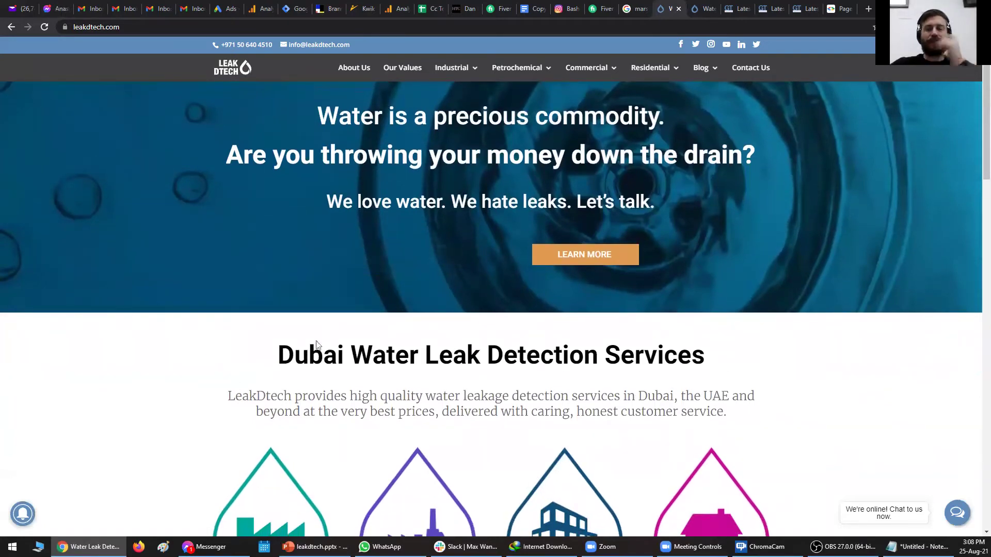
scroll(357, 189, up, 1)
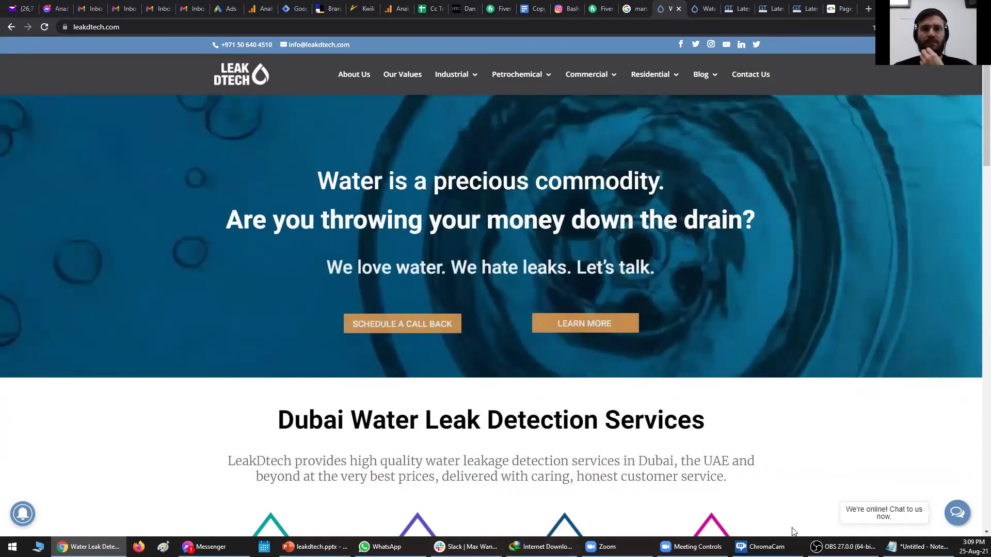
- Switch to Notepad and enter "Dedicated Landing Page" as item 1 of the landing page list
click(919, 547)
click(430, 181)
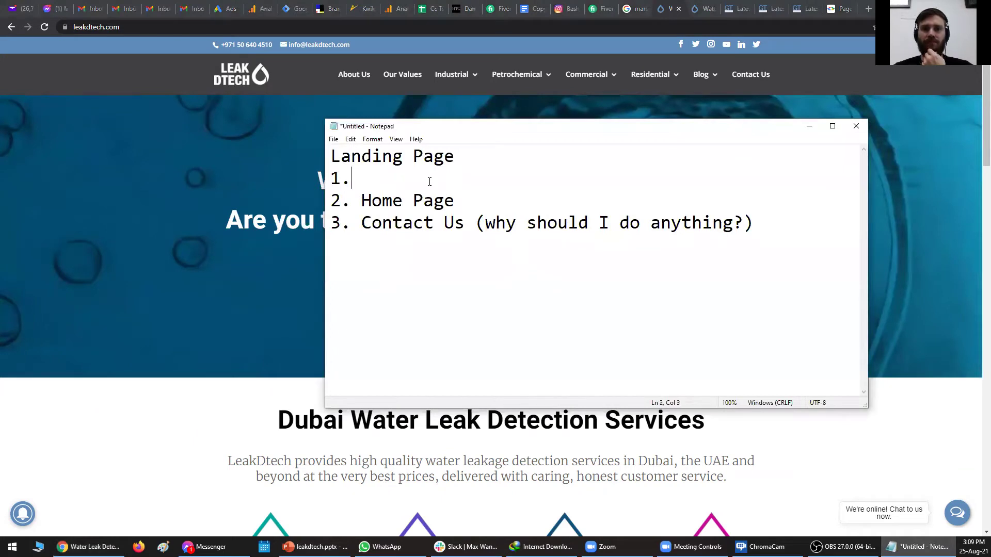
text(Dedicate)
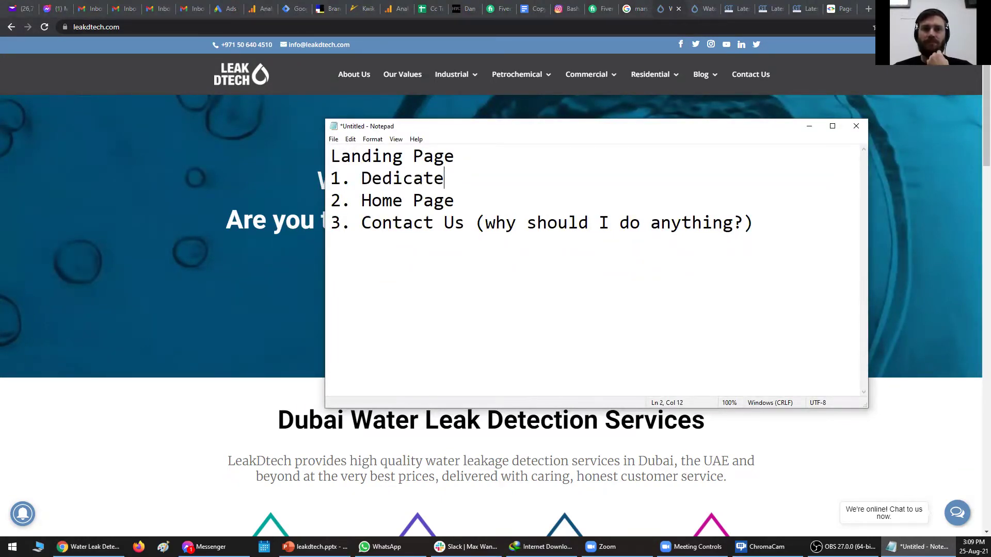
text(d Landing Page)
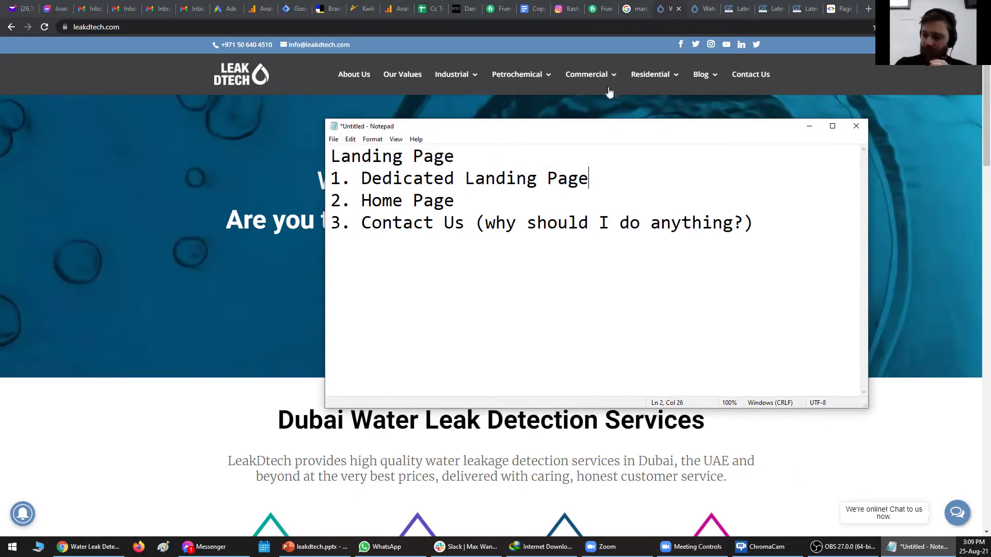
click(937, 139)
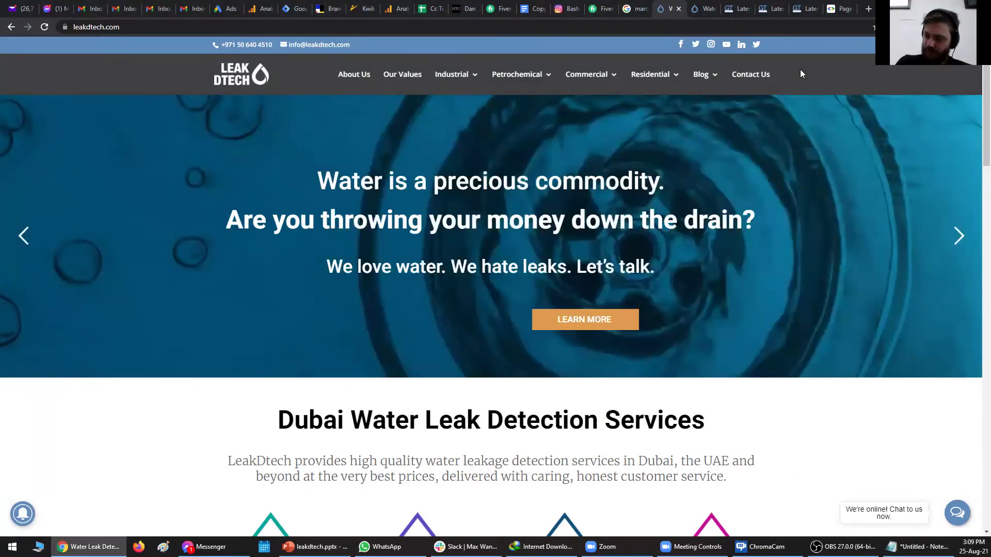
- Open the first GTmetrix report for leakdtech.com in the browser and examine its grade, web vitals and speed visualization
click(705, 8)
click(729, 5)
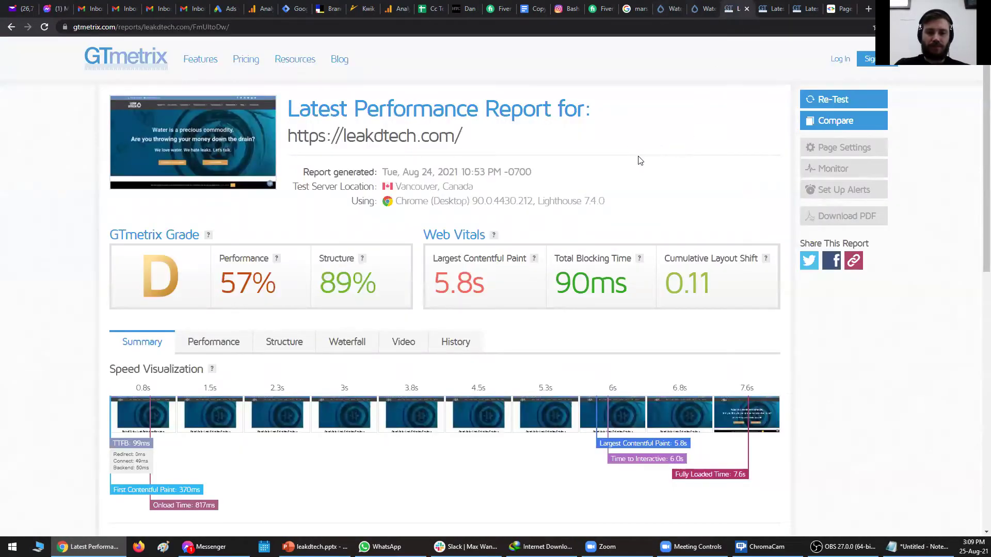
scroll(769, 251, down, 2)
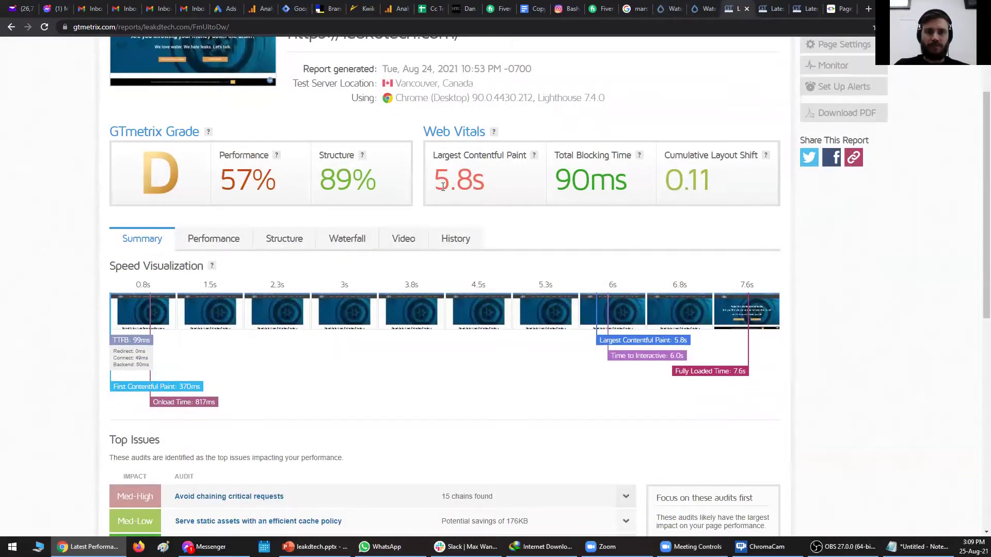
scroll(442, 187, up, 2)
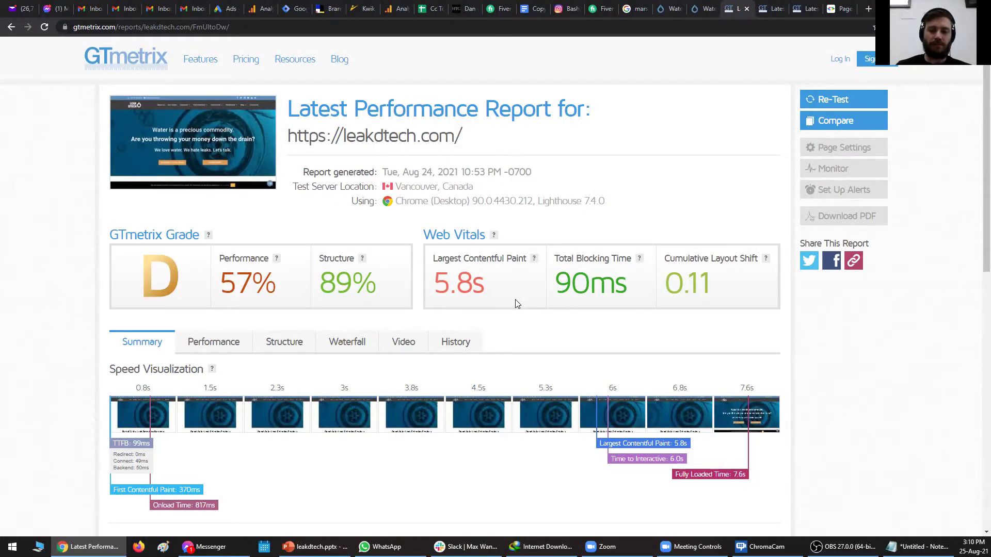
- Highlight the "Dedicated Landing Page" entry in the Notepad list, then return to the GTmetrix report
click(921, 547)
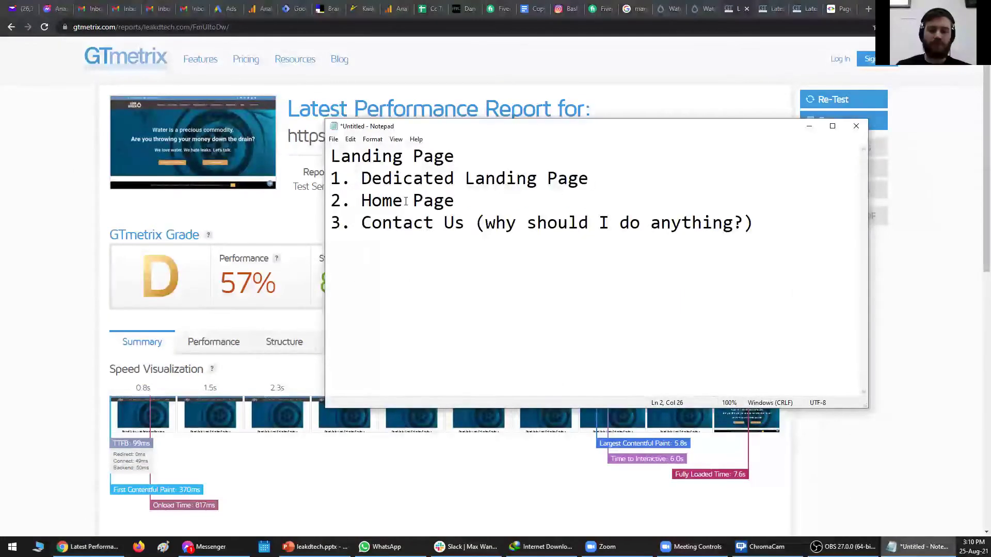
drag(361, 178, 597, 174)
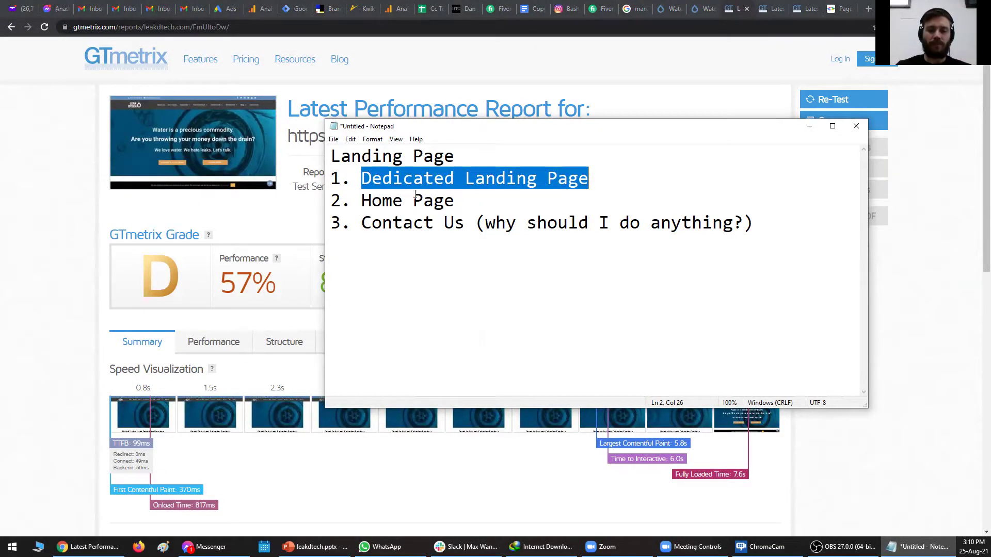
click(903, 332)
- Highlight the Largest Contentful Paint value in the leakdtech.com report and relate it to item 1 of the Notepad list
drag(435, 281, 490, 287)
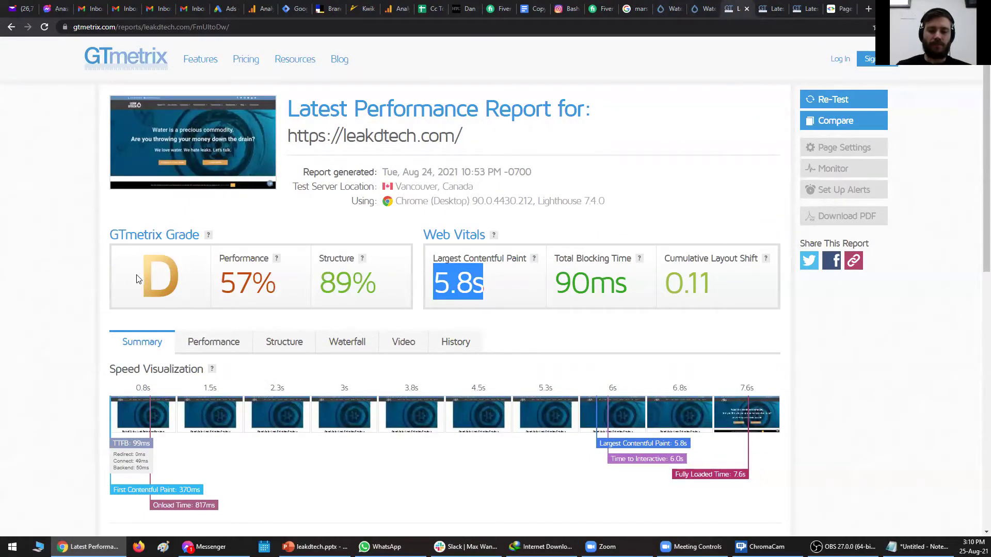
drag(434, 282, 485, 287)
click(461, 283)
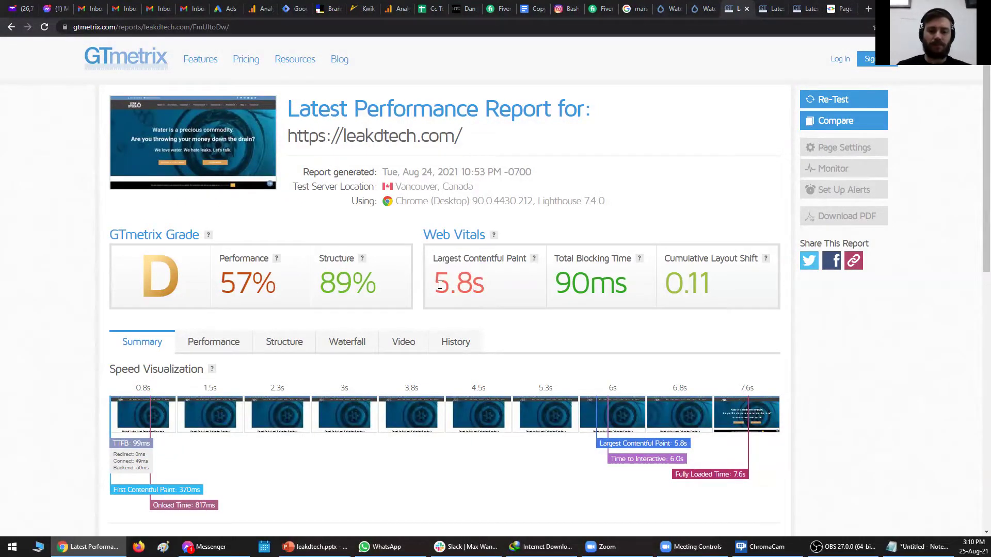
drag(440, 284, 487, 290)
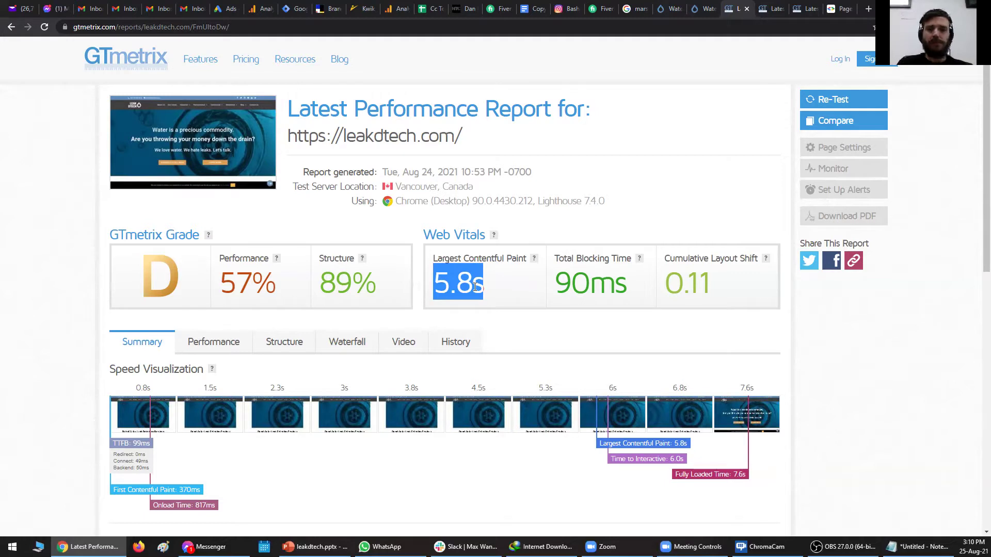
click(476, 287)
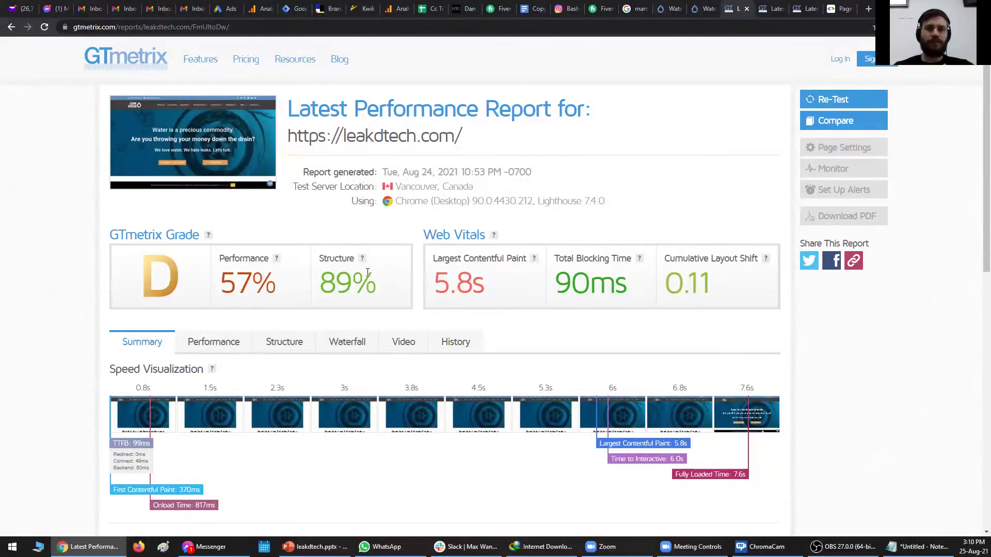
click(919, 547)
click(393, 178)
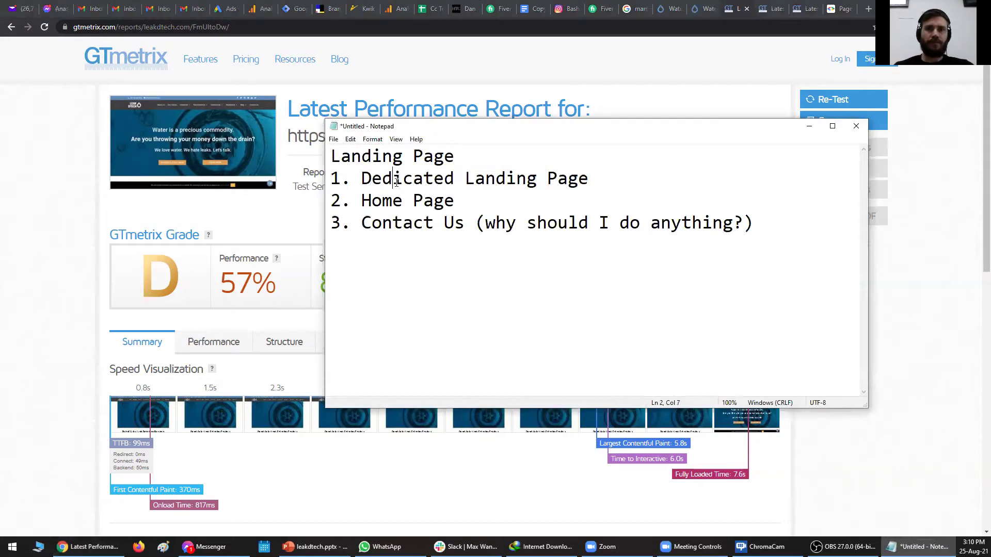
click(885, 347)
- Compare the second leakdtech.com report and the mymaxpro.com report with the first leakdtech.com report in GTmetrix
key(ctrl+Tab)
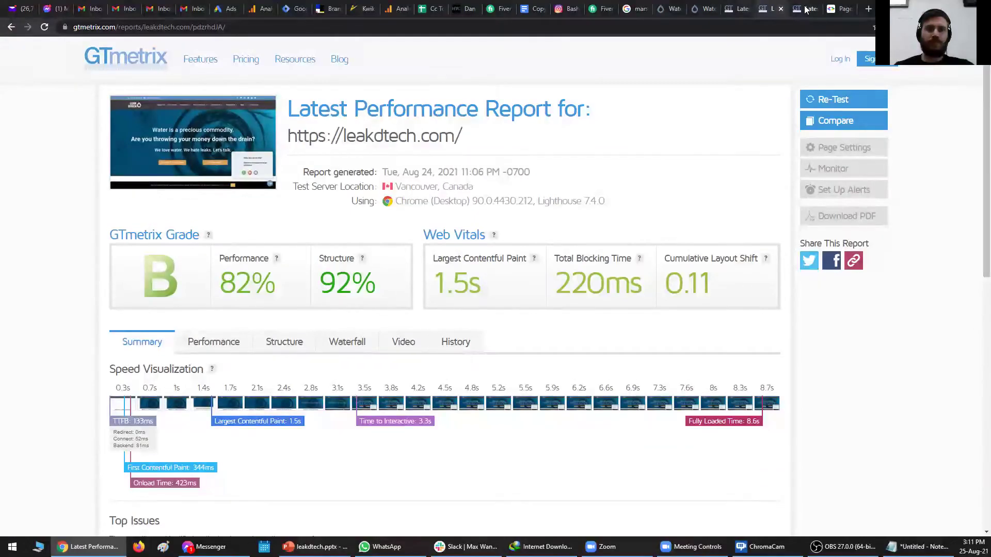
key(ctrl+Tab)
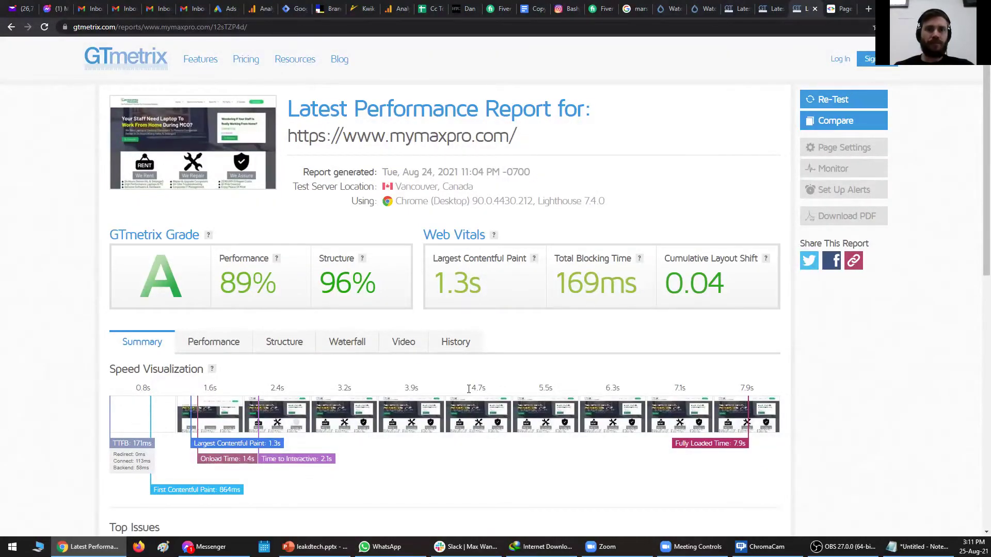
click(739, 14)
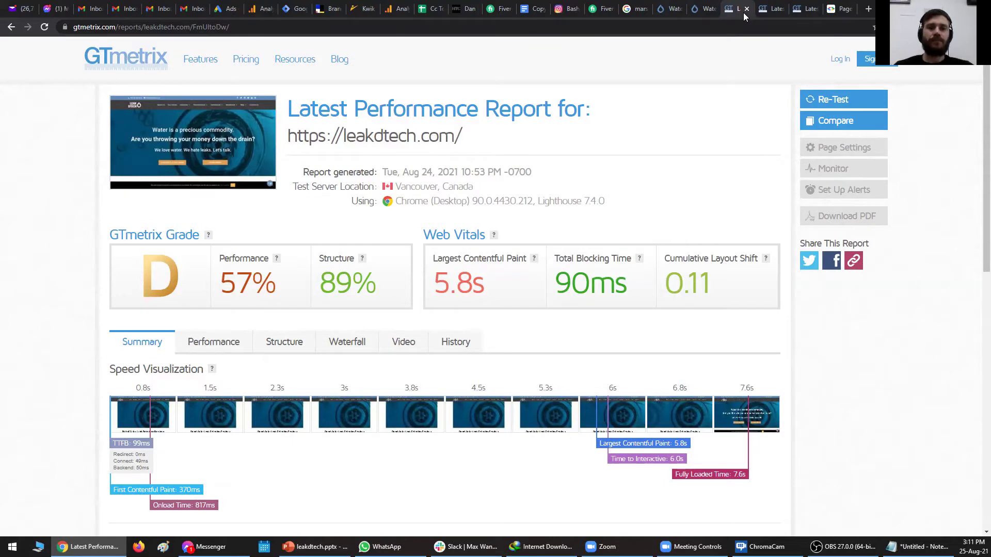
- Close the three GTmetrix reports and the PageSpeed Insights page for leakdtech.com
click(746, 10)
click(745, 10)
click(745, 11)
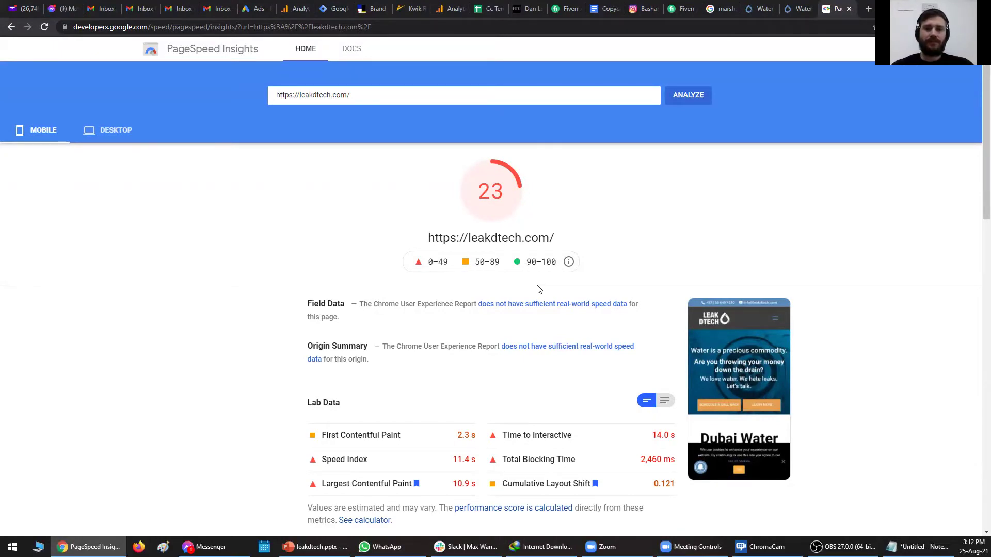
click(849, 9)
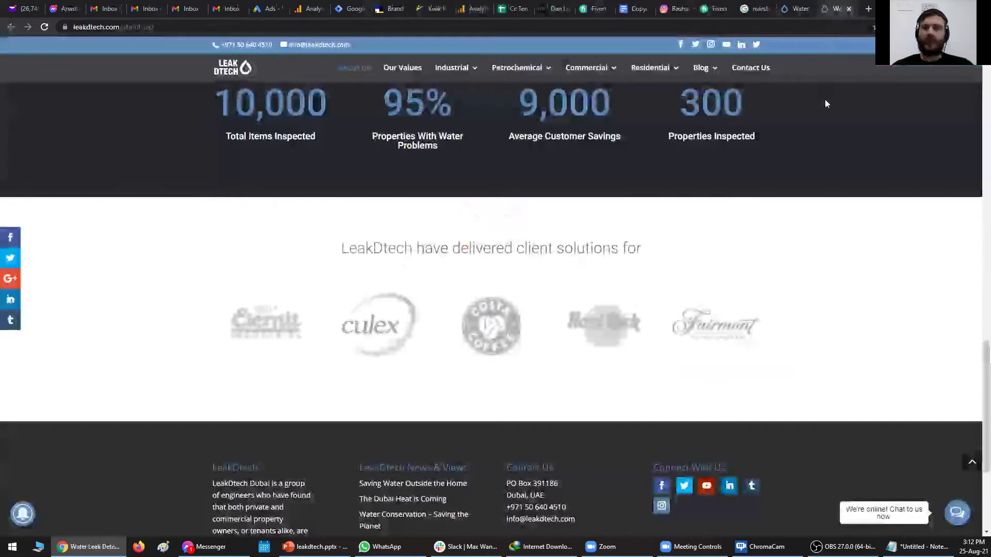
- Go back to the beginning of the About Us page and review the LeakDtech home page banner
drag(987, 382, 962, 69)
click(797, 9)
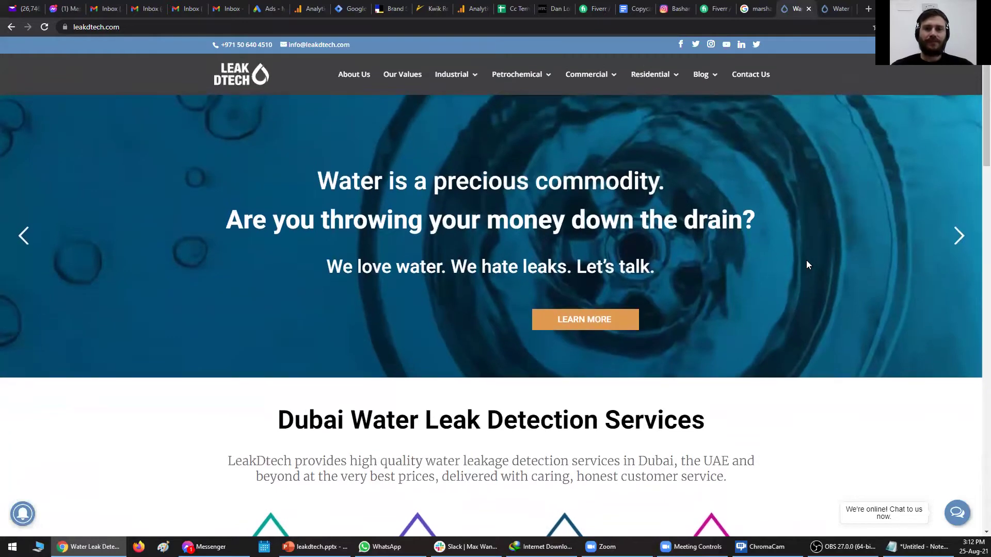
scroll(808, 264, down, 2)
scroll(807, 265, up, 2)
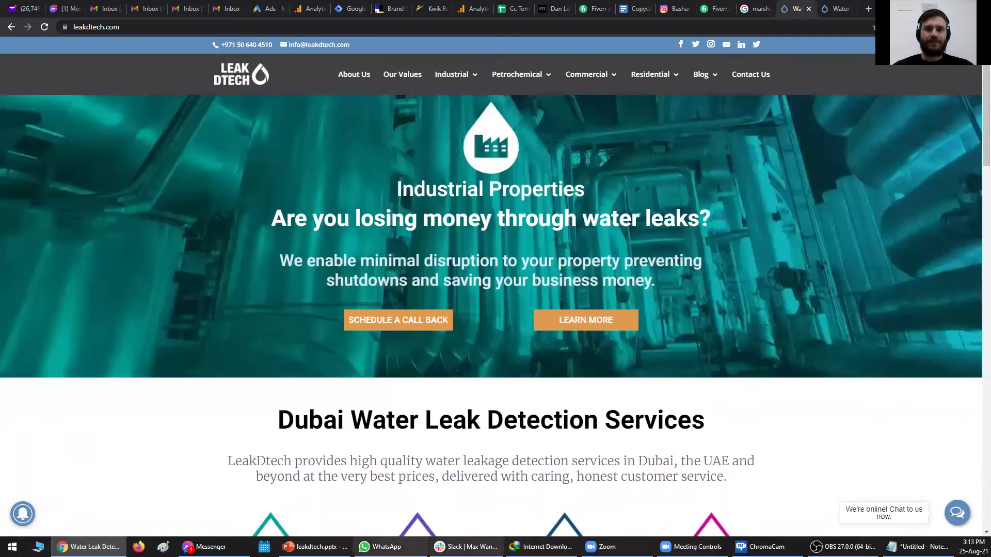
- Review the low-profits and Buyer Pyramid slides of leakdtech.pptx in PowerPoint, then return to the About Us page in the browser
click(315, 547)
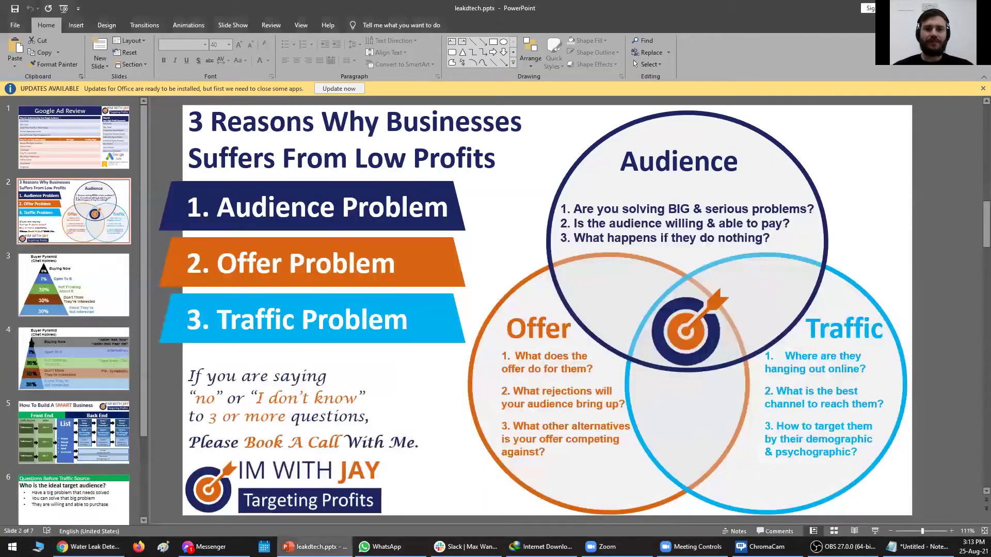
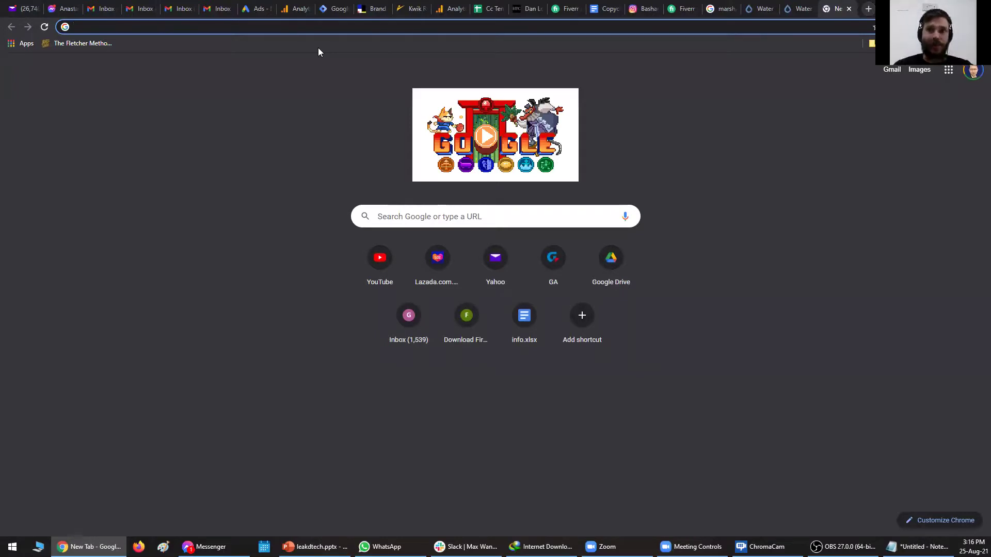
click(255, 27)
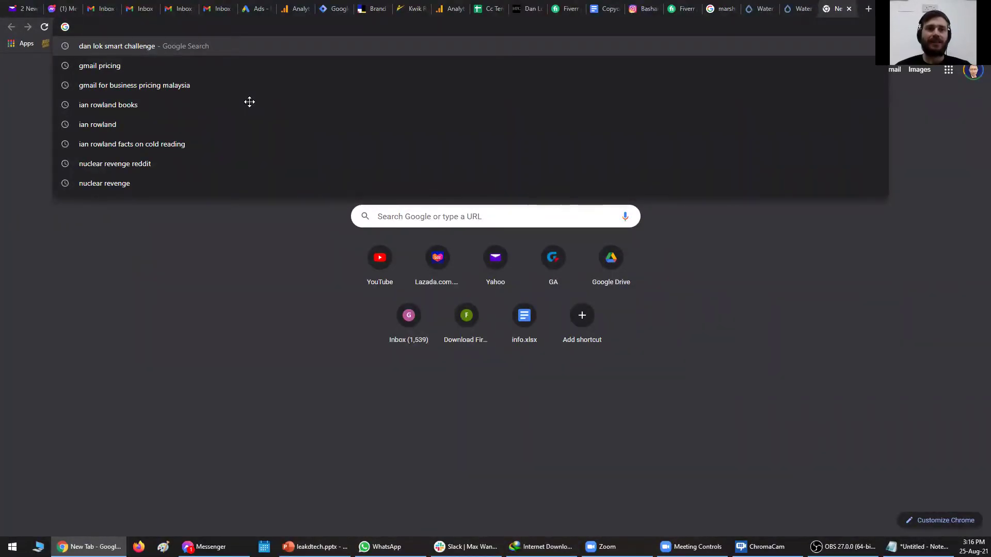
key(alt+Tab)
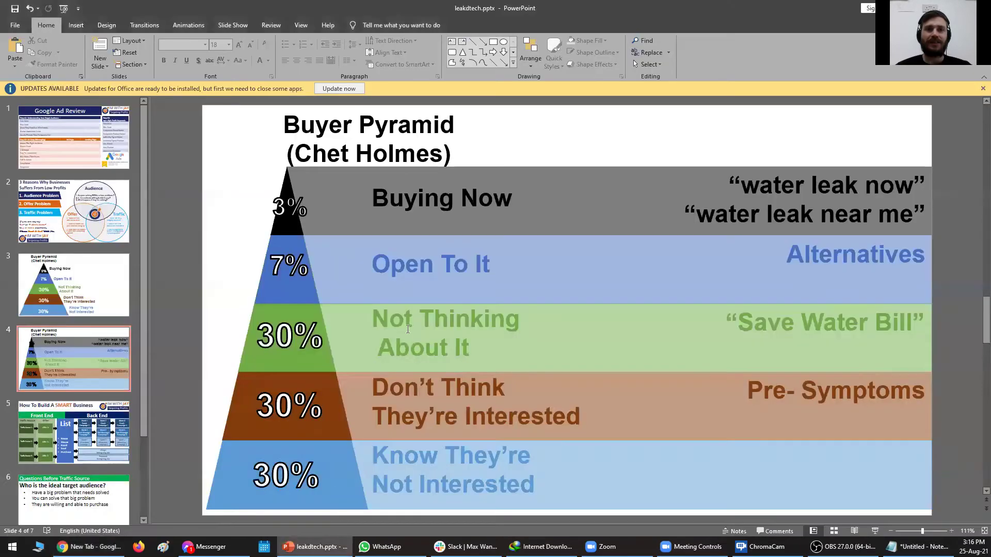
click(87, 547)
click(799, 8)
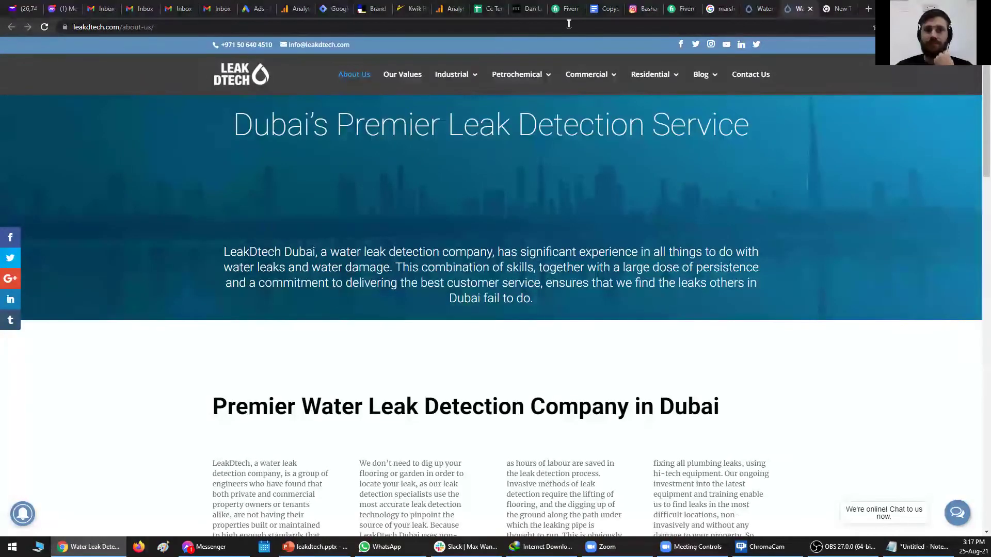
click(828, 5)
click(498, 27)
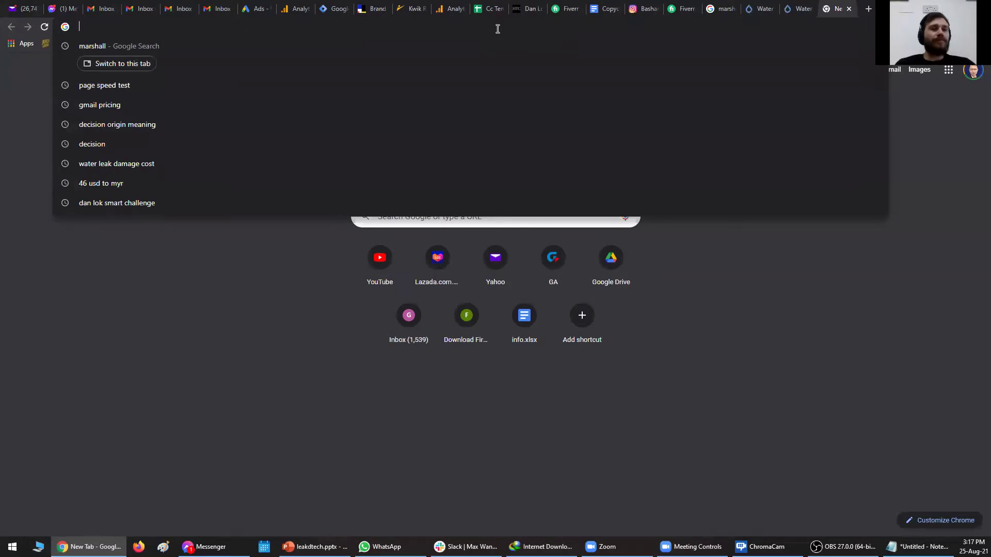
text(digital)
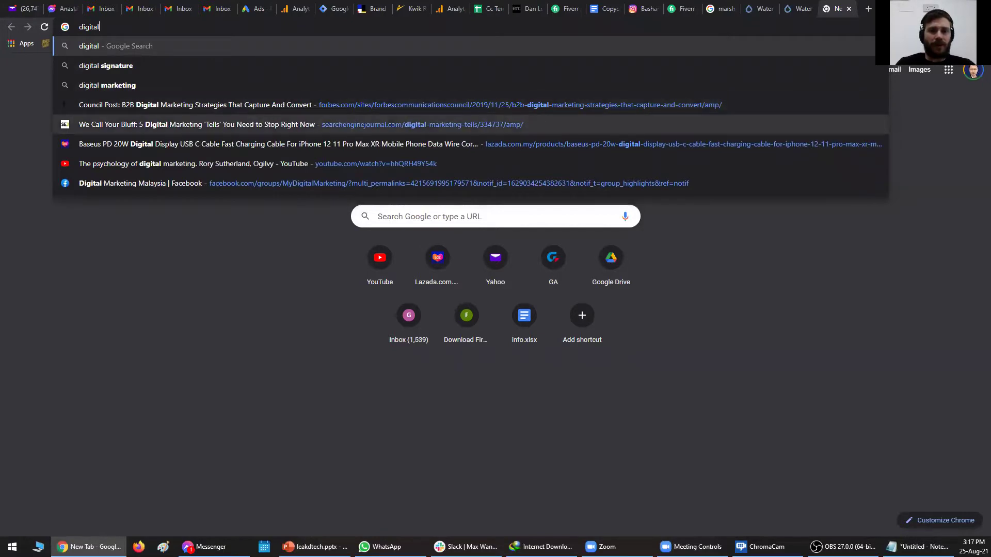
key(alt+Tab)
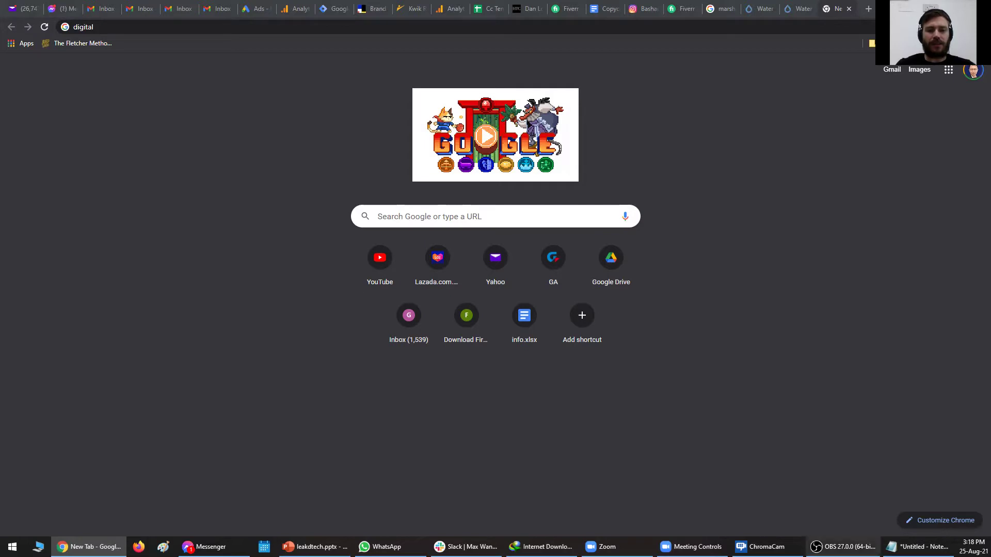
- Search Google for "leak detection dubai" in the empty browser tab
mouse_move(919, 547)
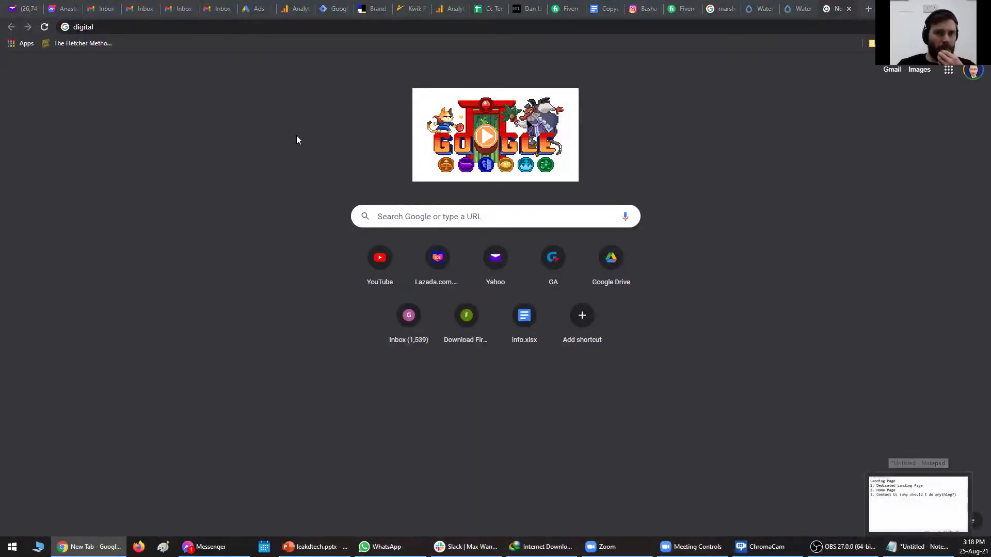
click(201, 32)
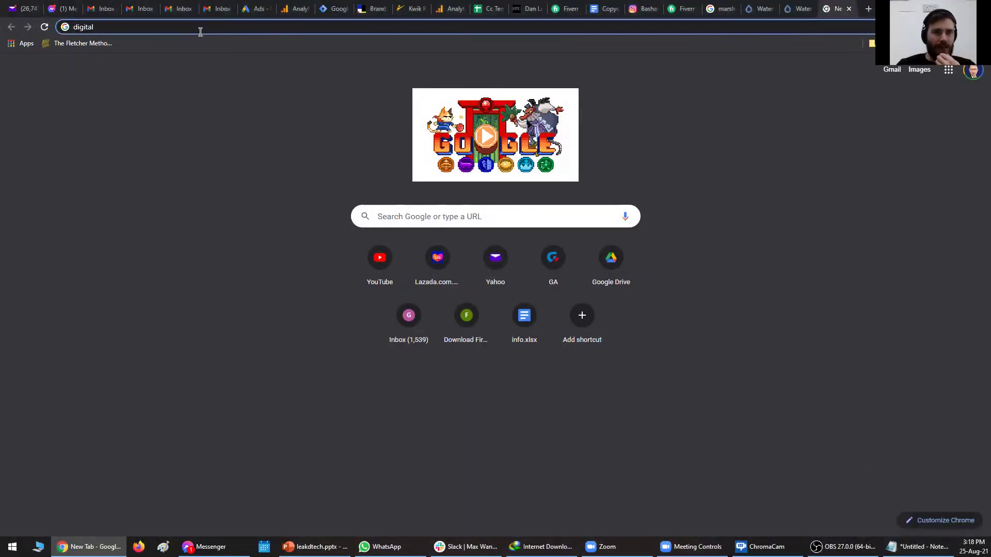
text(leak )
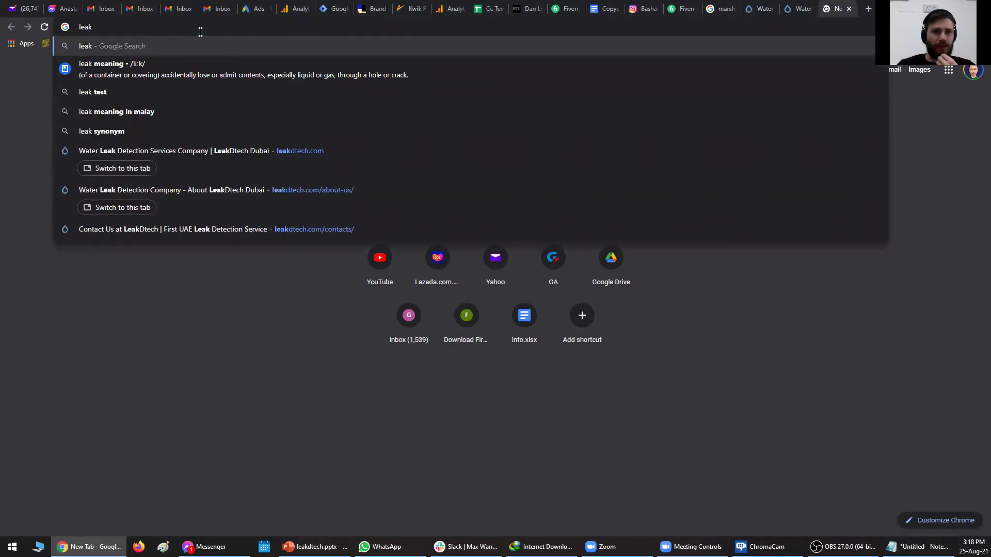
text(detectio)
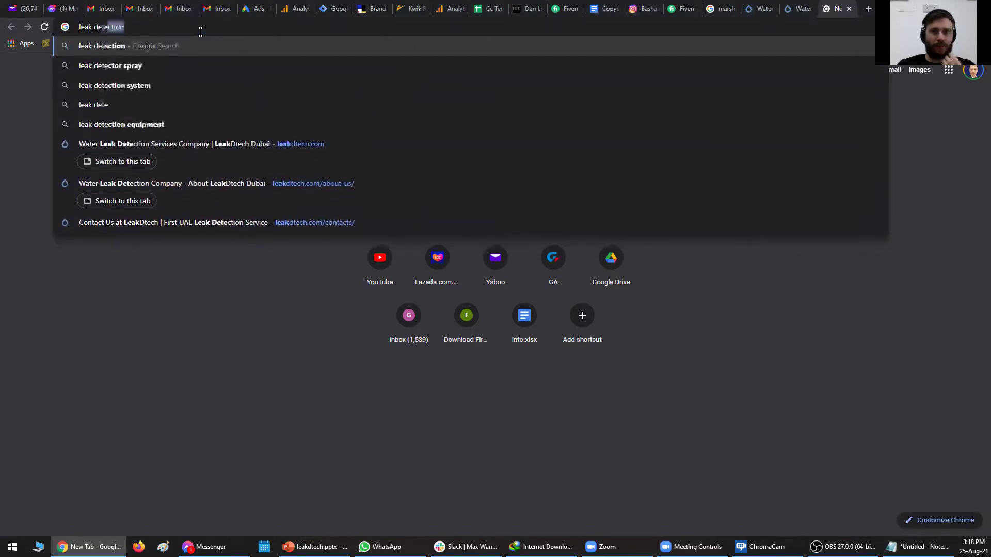
text(n dubai)
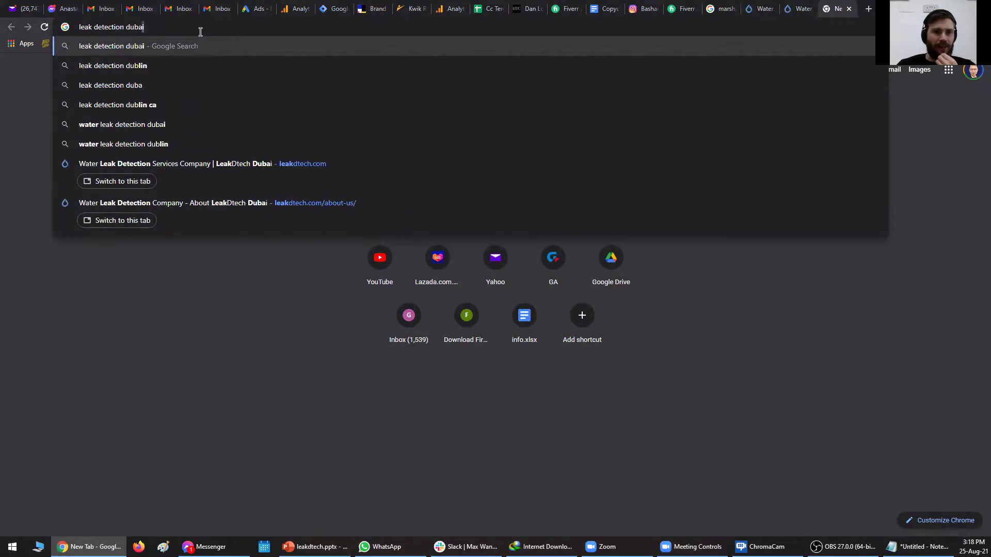
key(Return)
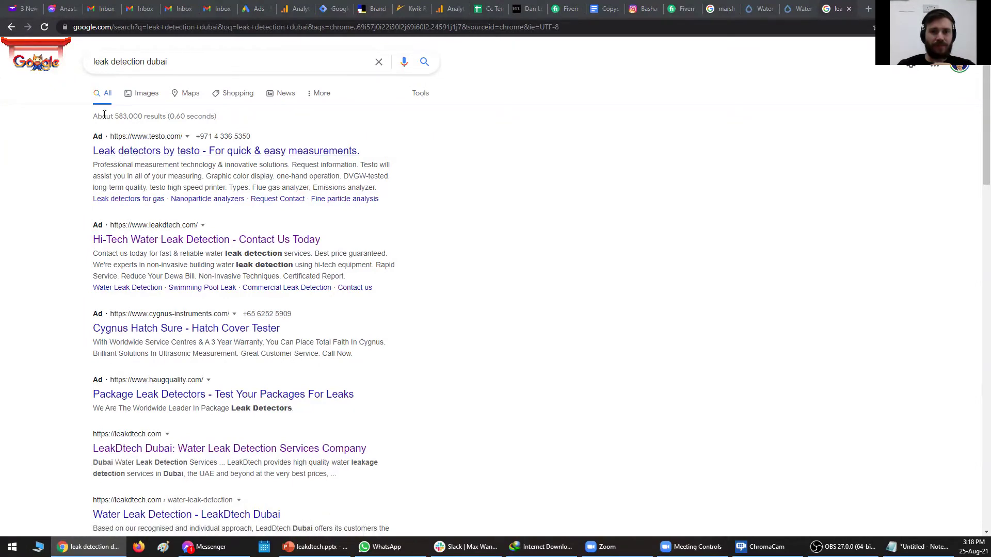
- Open the Google home page in a new browser tab and search for "testo leak detector"
drag(96, 64, 170, 63)
right_click(26, 55)
click(101, 63)
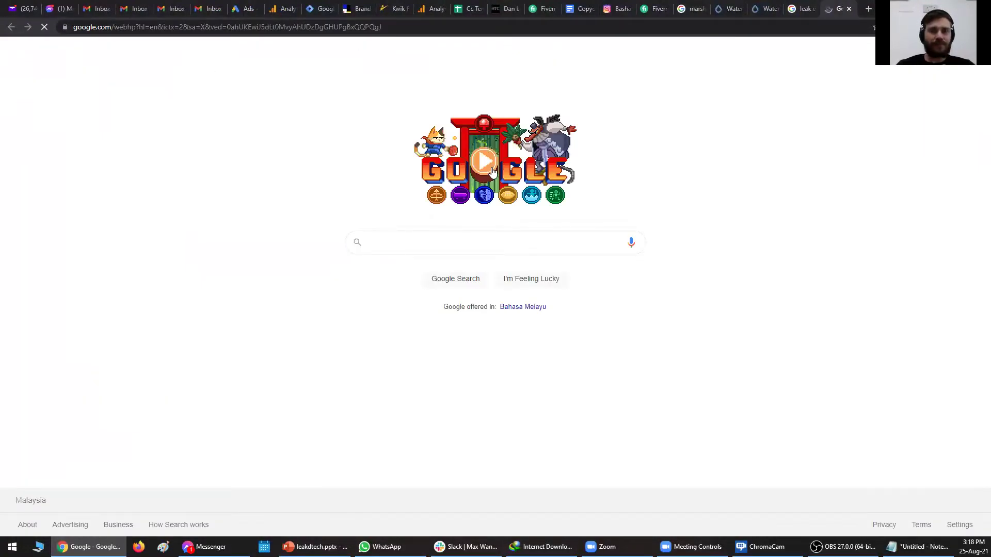
key(ctrl+shift+Tab)
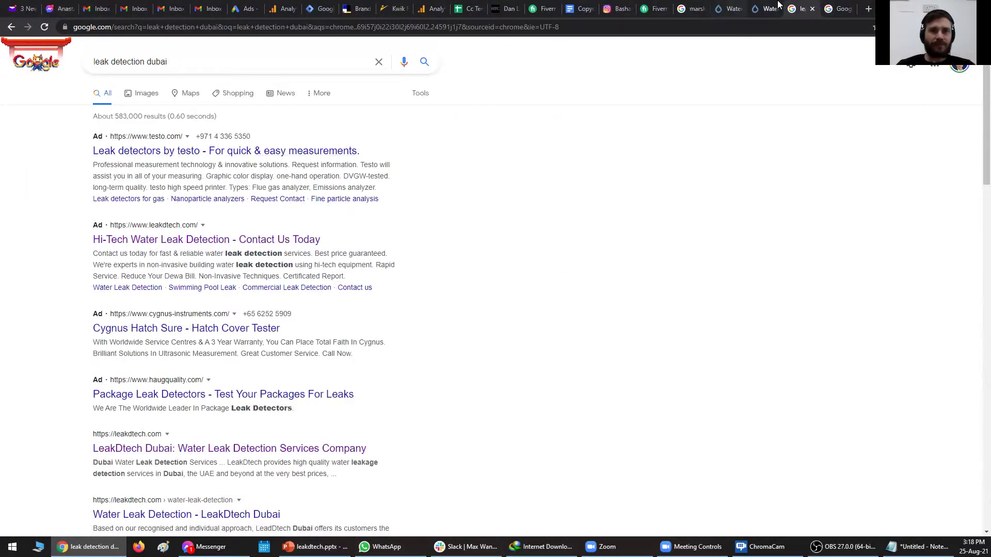
key(ctrl+Tab)
text(test)
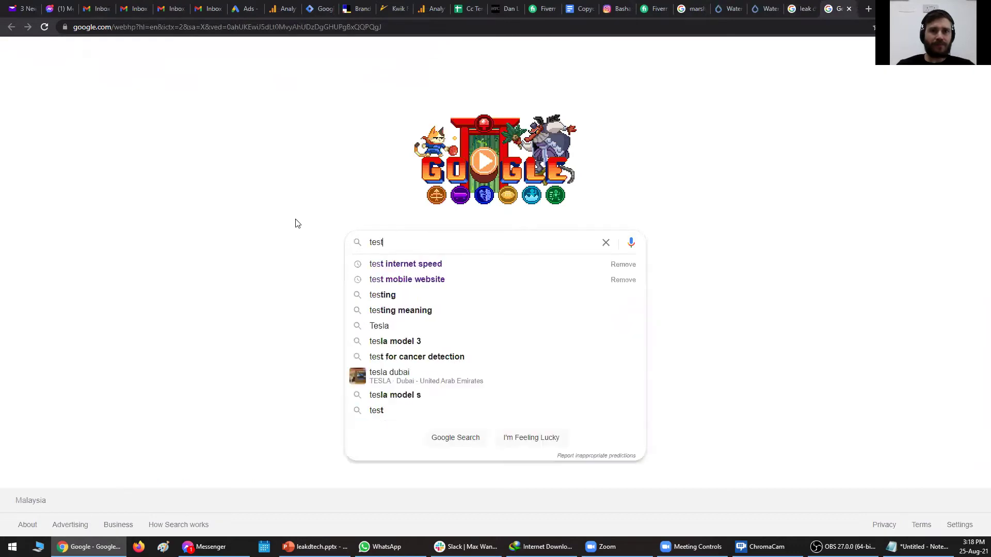
text(o lead)
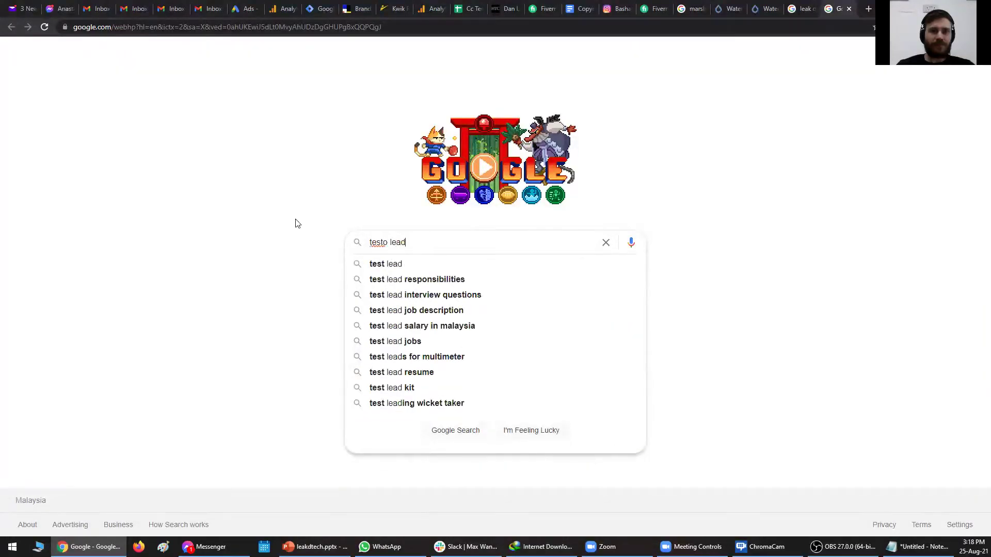
key(BackSpace)
text(k detector)
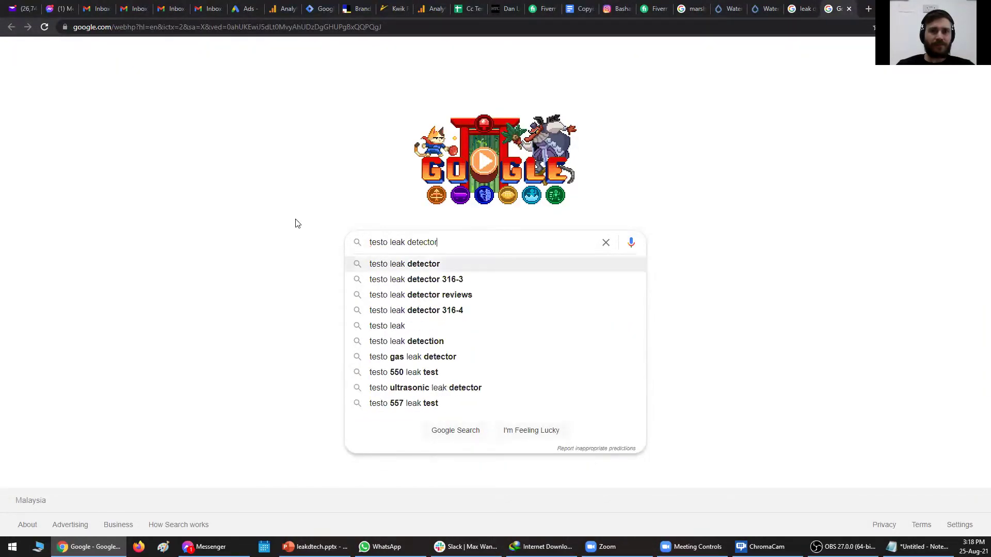
key(Return)
- Examine the testo leak detector results, including the search term, the testo.com ad and the product listings
scroll(58, 269, down, 2)
scroll(58, 268, down, 2)
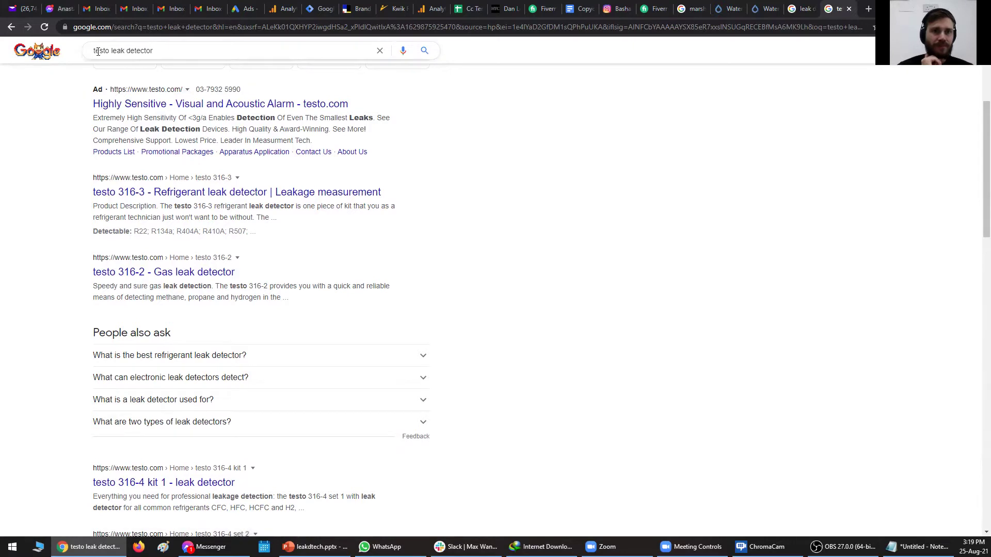
drag(94, 51, 174, 52)
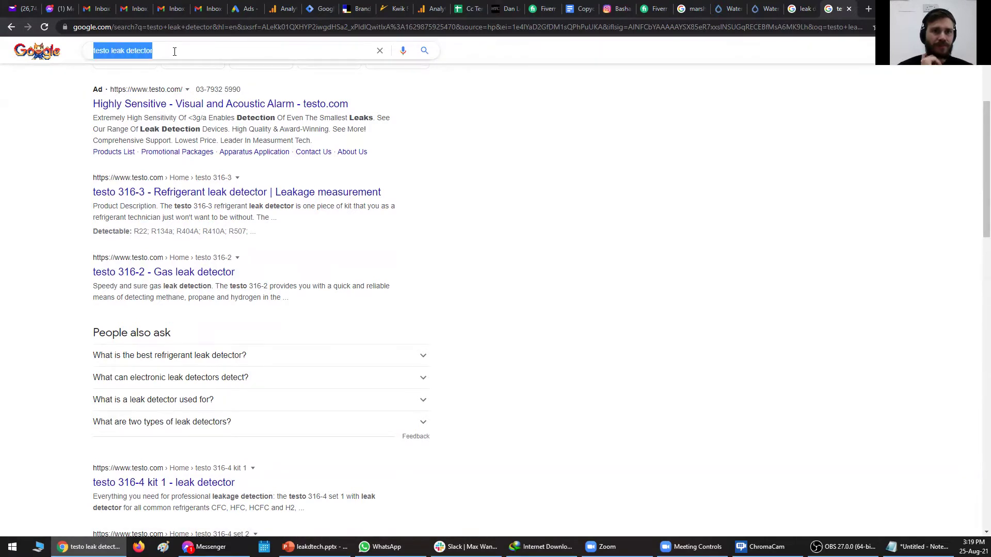
click(45, 133)
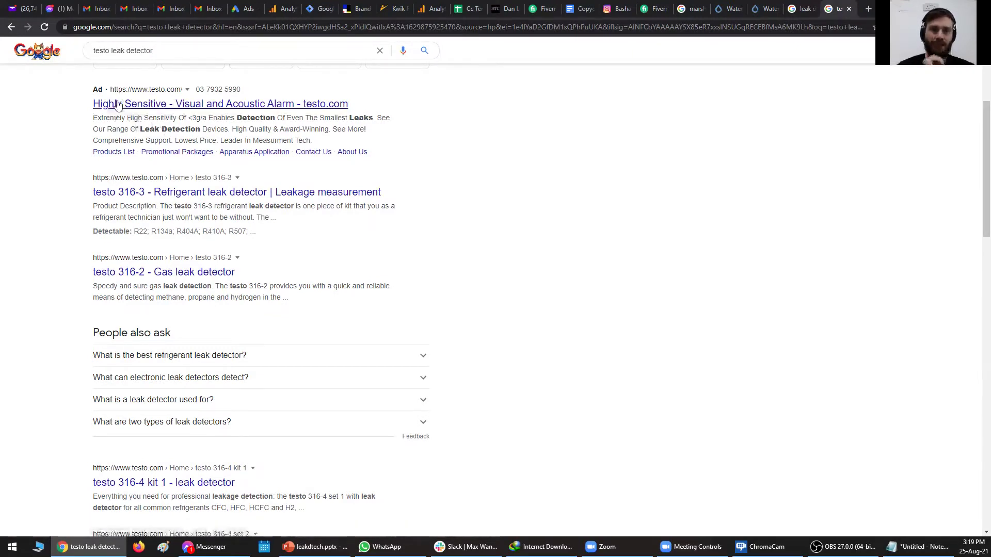
scroll(126, 154, up, 4)
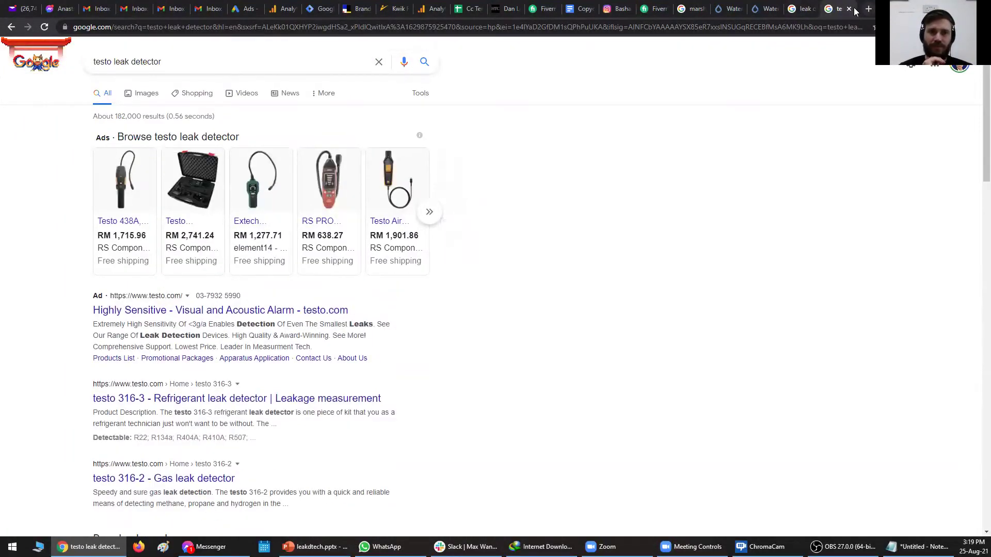
- Return to the "leak detection dubai" results and look through the ads and the organic listings below them
click(803, 8)
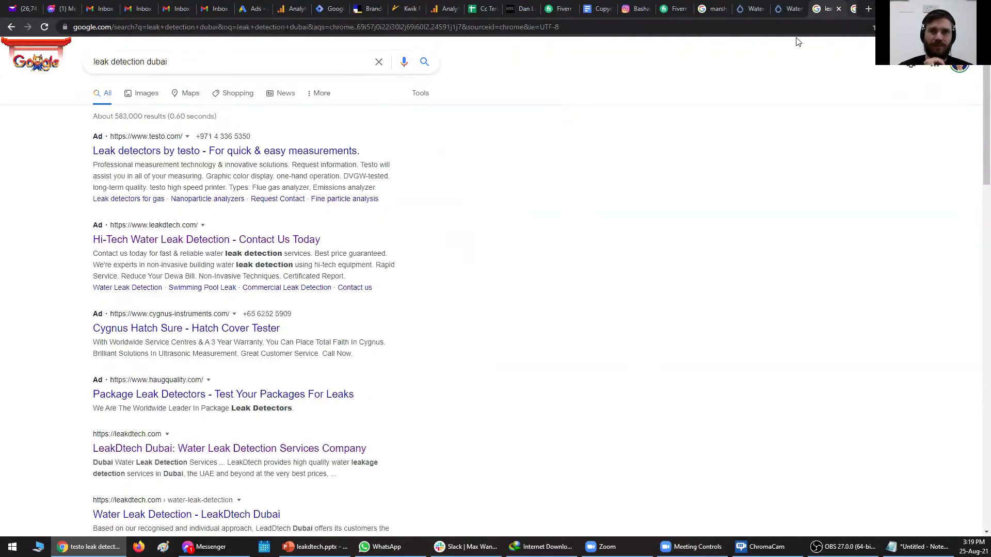
scroll(89, 164, down, 1)
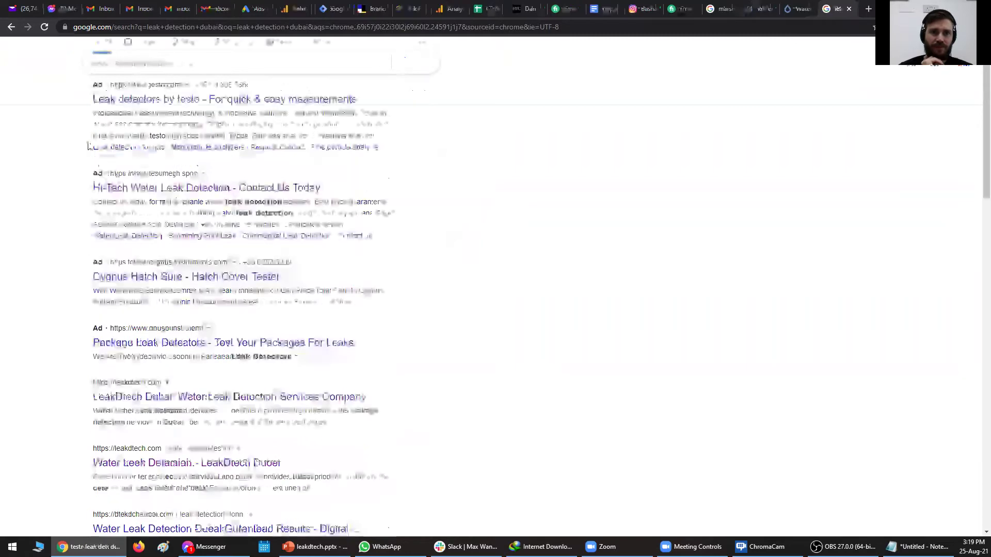
scroll(277, 325, down, 3)
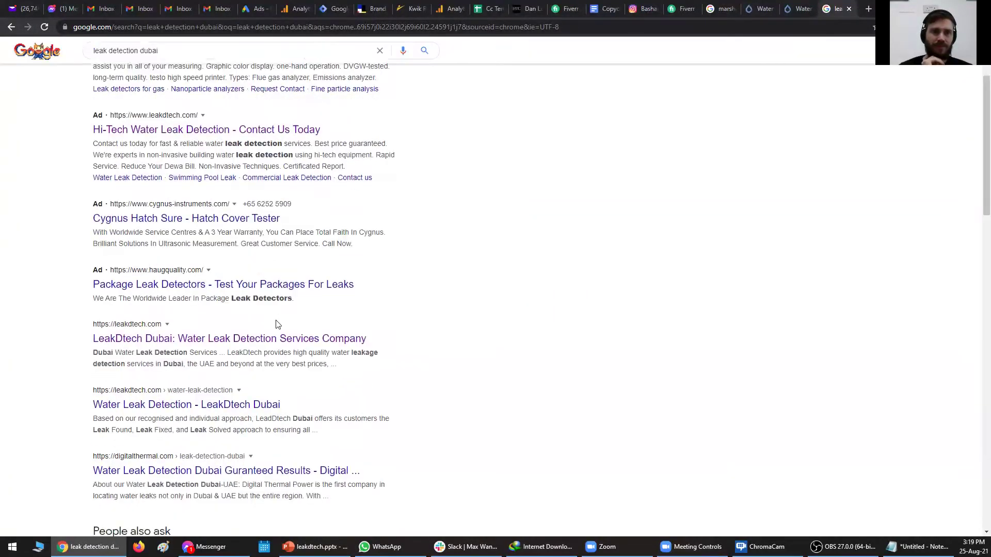
scroll(113, 170, up, 4)
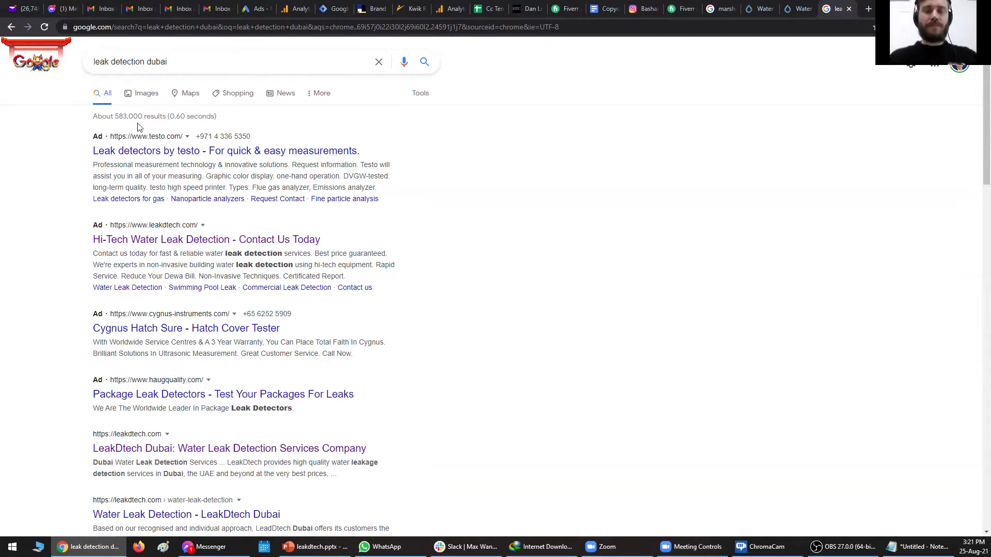
- Switch to Notepad and add the lines "Landing Page" and "Ad itself <cant>" below the landing page list
click(914, 547)
text(Landing Page)
click(348, 175)
key(Down)
text(Ad itself)
key(Return)
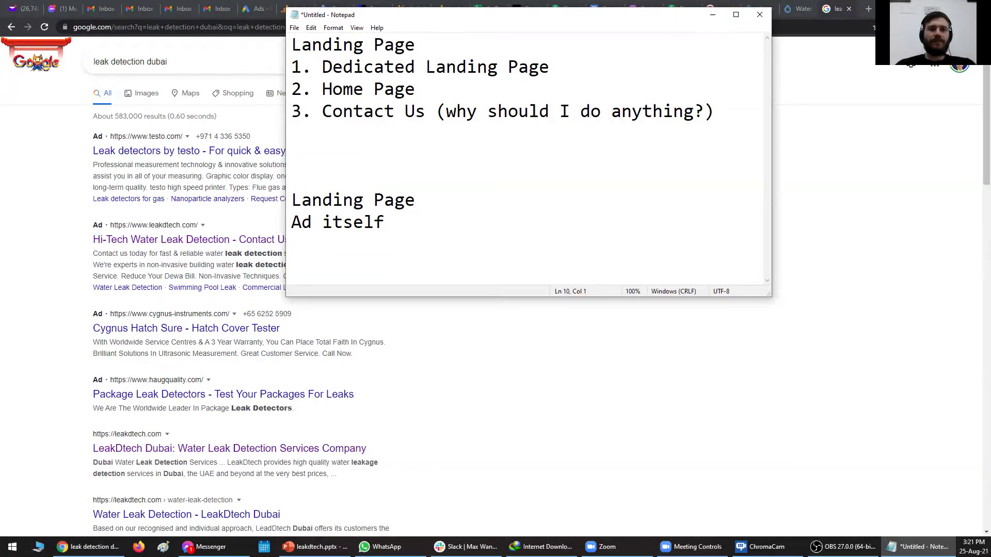
key(BackSpace)
text(<cant >)
- Number the two new lines 1. and 2. and add the heading "Ad Cost:" above them
key(Home)
key(Up)
text(1/)
key(BackSpace)
text(.)
key(Down)
key(Left)
key(Left)
key(Left)
text(2.)
key(Up)
key(Up)
text(Ad Cost:)
key(Down)
key(Down)
key(Down)
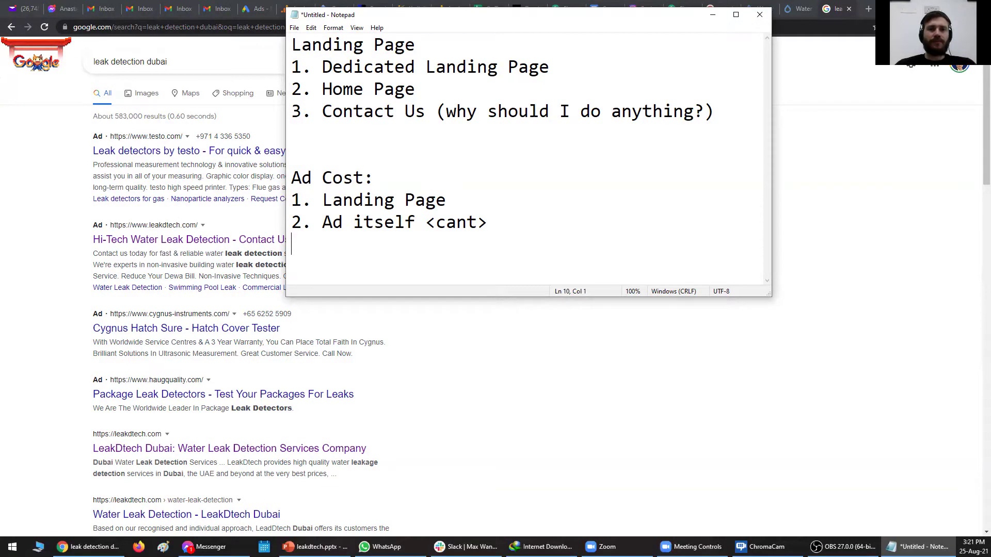
- Start a third Ad Cost item with "Sear" and extend the first item to "Landing Page Relevancy"
text(3.)
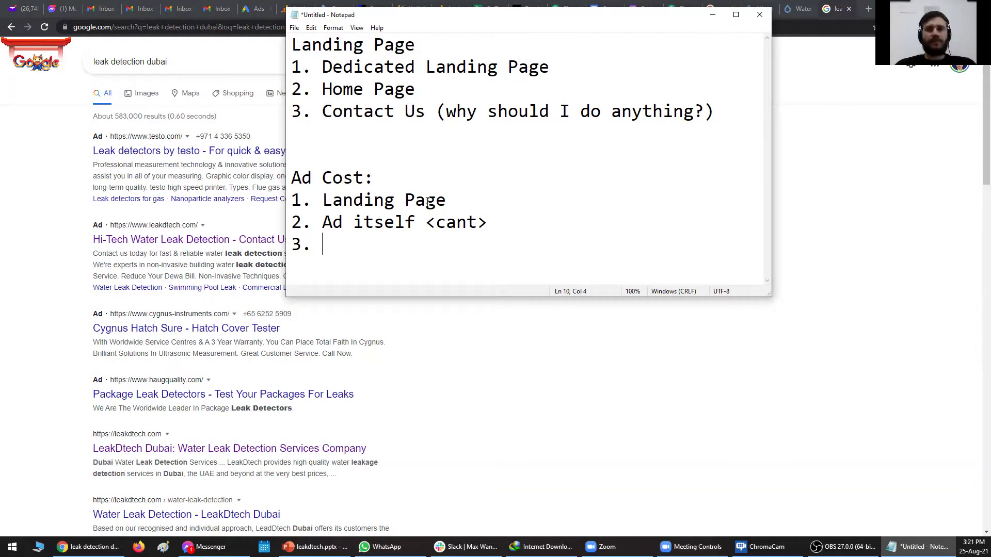
text(Sear)
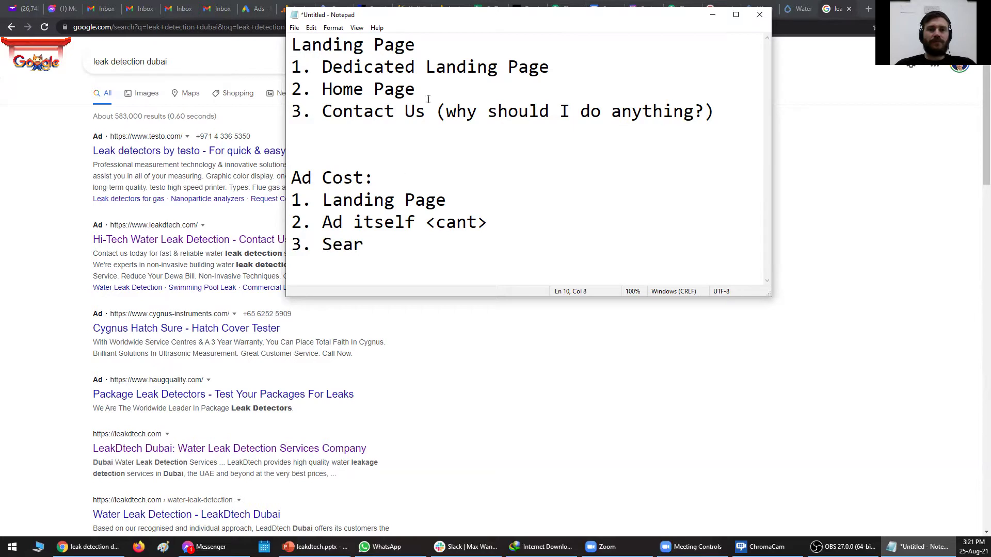
click(466, 203)
text(Relevanct)
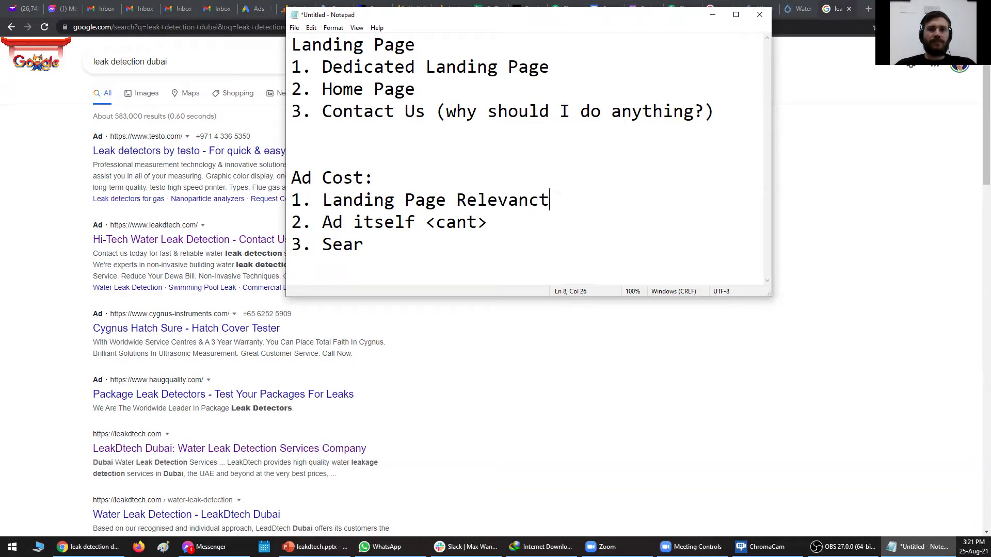
key(BackSpace)
text(y)
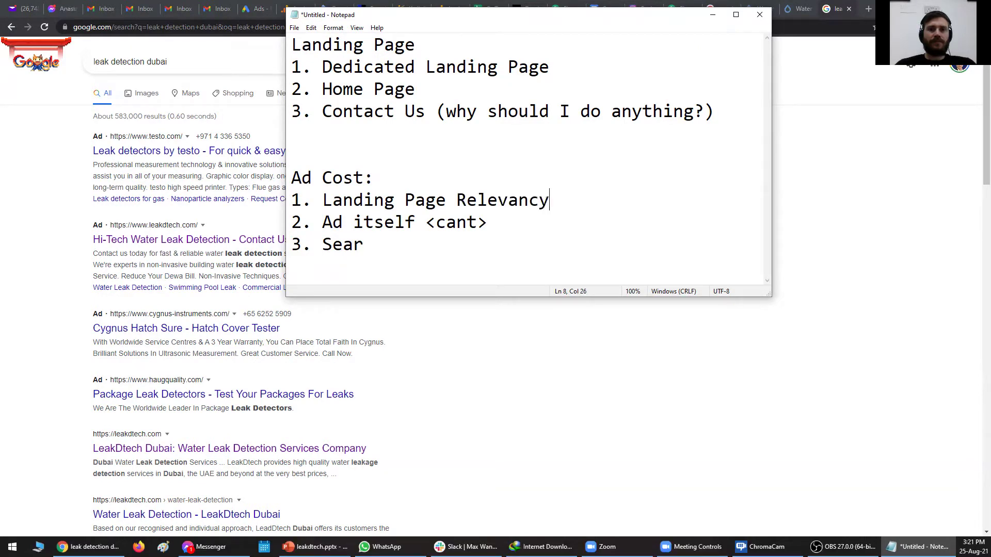
- Add "(Quality Score)" after the "Ad Cost:" heading
double_click(350, 245)
click(384, 177)
text(()
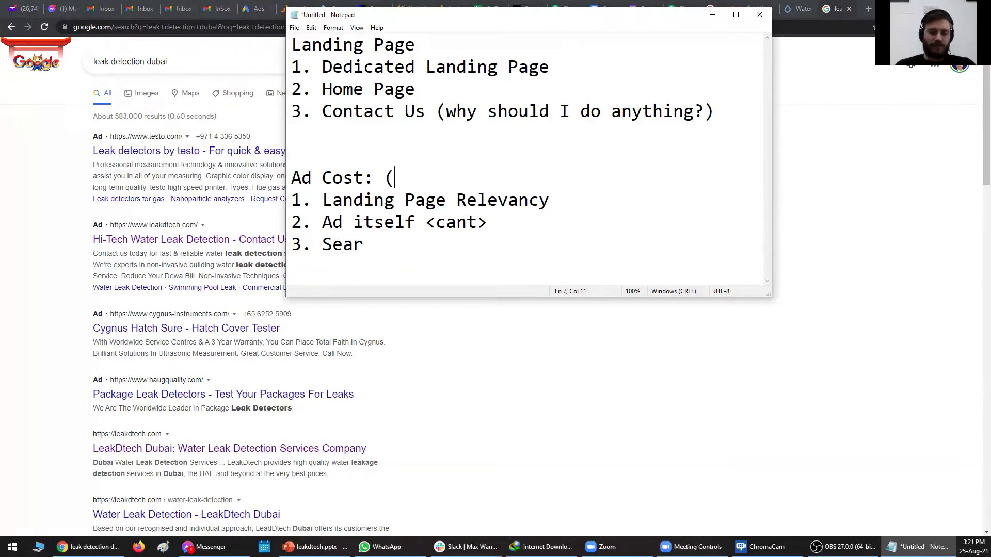
text(Quality Score))
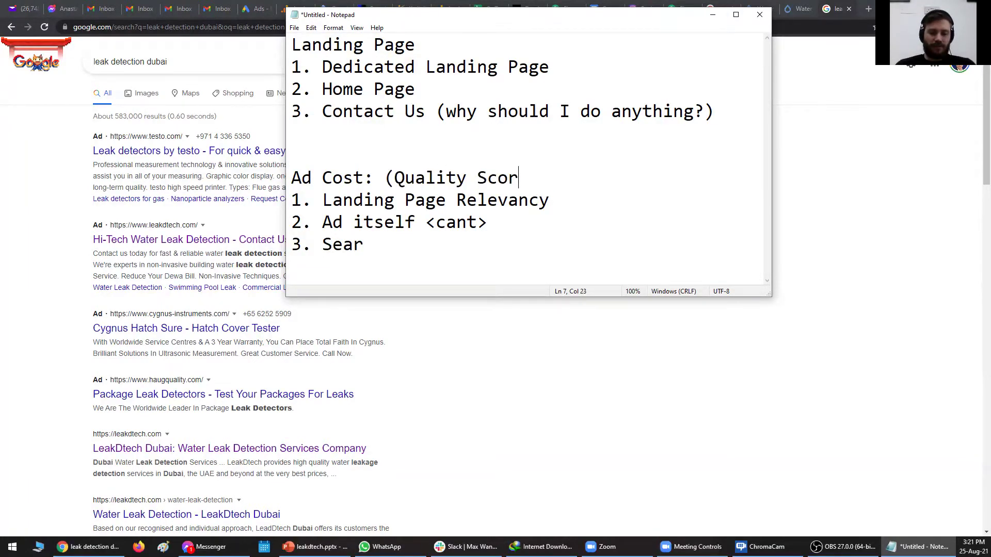
- Delete the unfinished third item "3. Sear" from the Ad Cost list
double_click(338, 244)
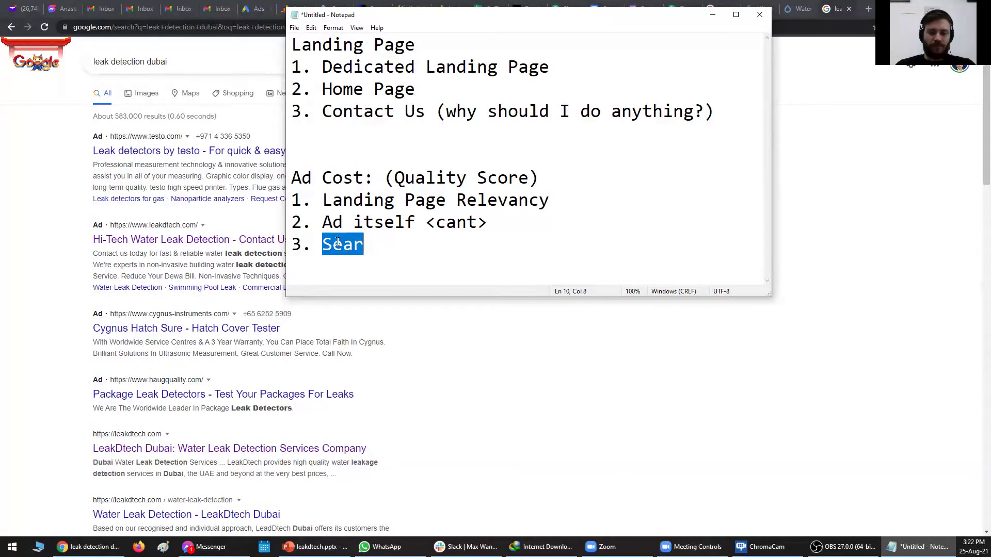
click(360, 246)
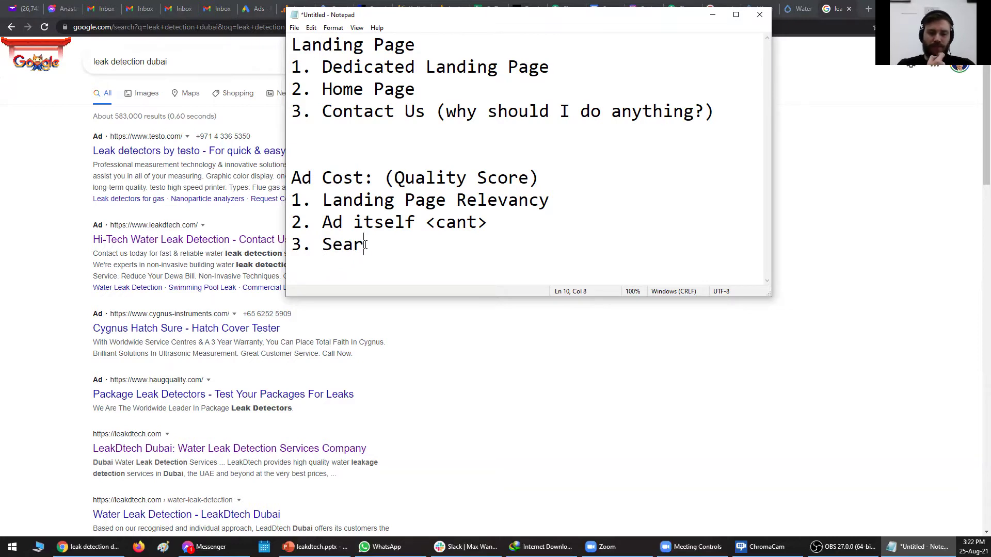
drag(368, 245, 283, 248)
key(BackSpace)
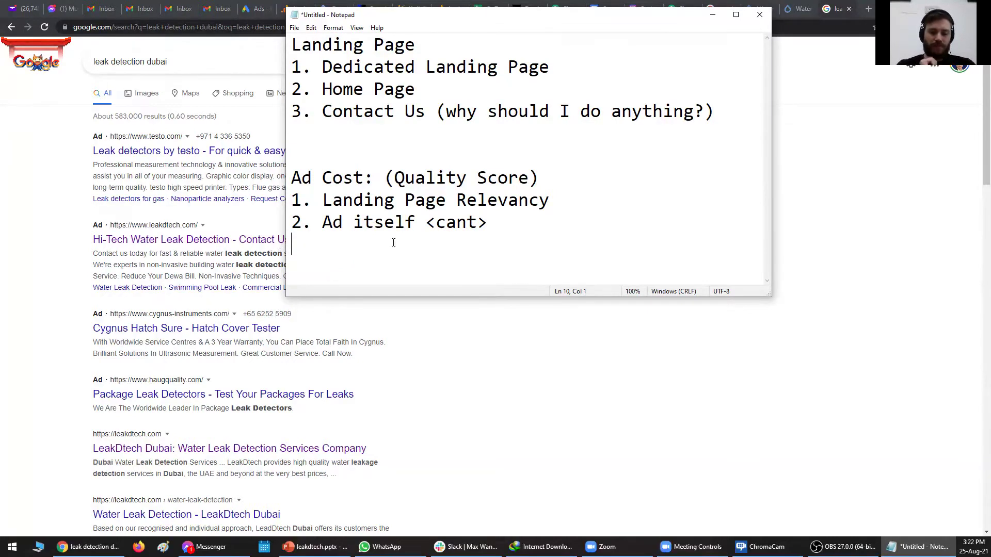
- Review the "Landing Page Relevancy" and "Ad itself" items in the Ad Cost list
drag(327, 199, 549, 200)
click(456, 201)
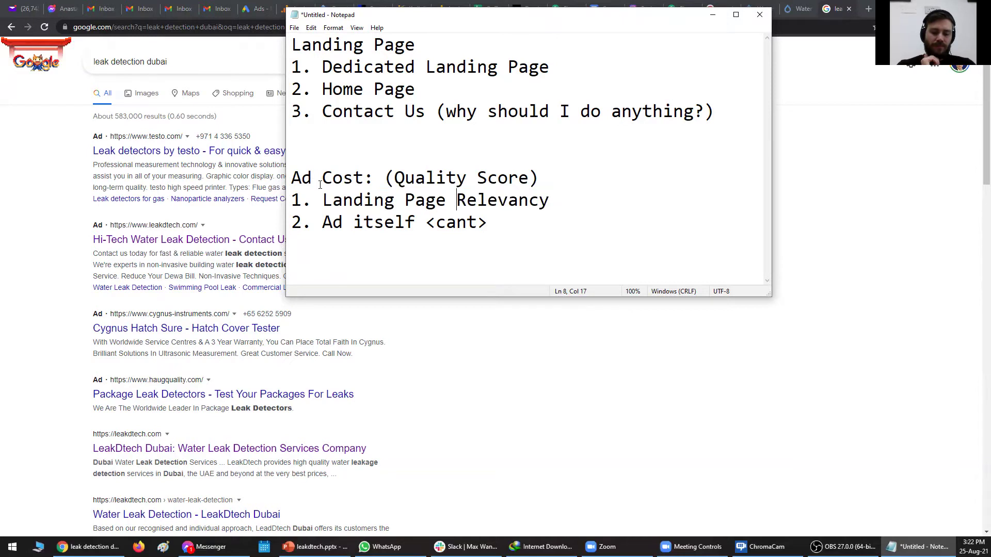
drag(328, 201, 548, 201)
click(455, 223)
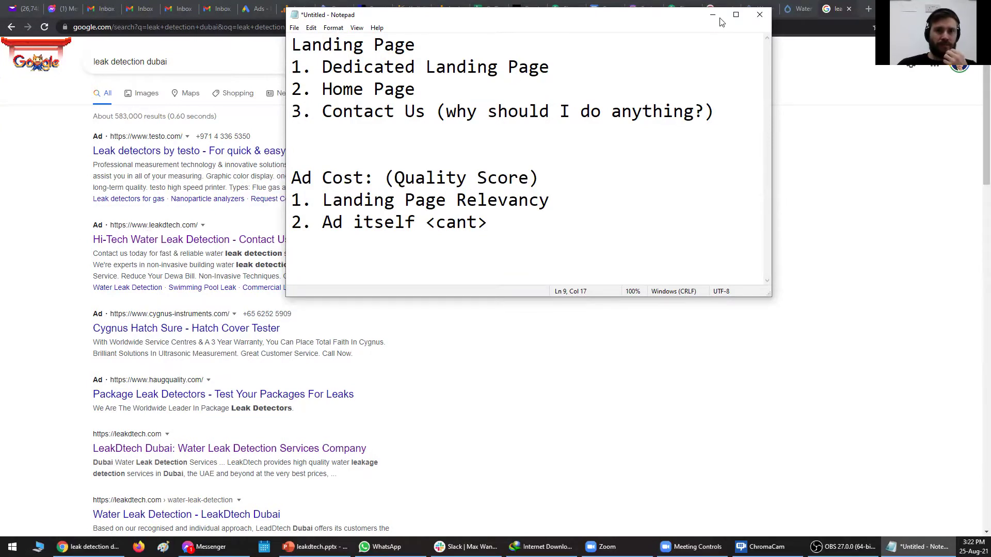
- Switch back to the browser, close the "leak detection dubai" results and show the LeakDtech home page
click(564, 320)
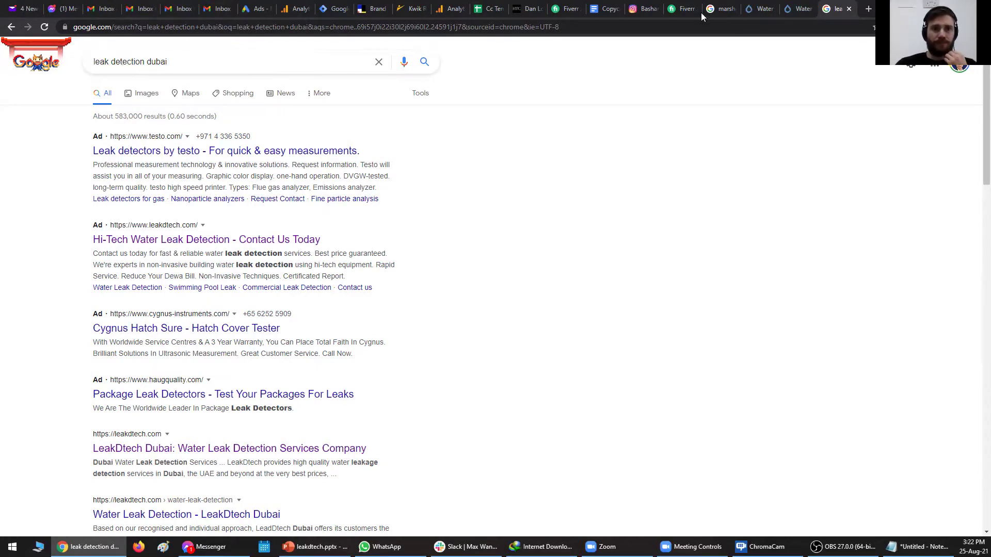
click(849, 9)
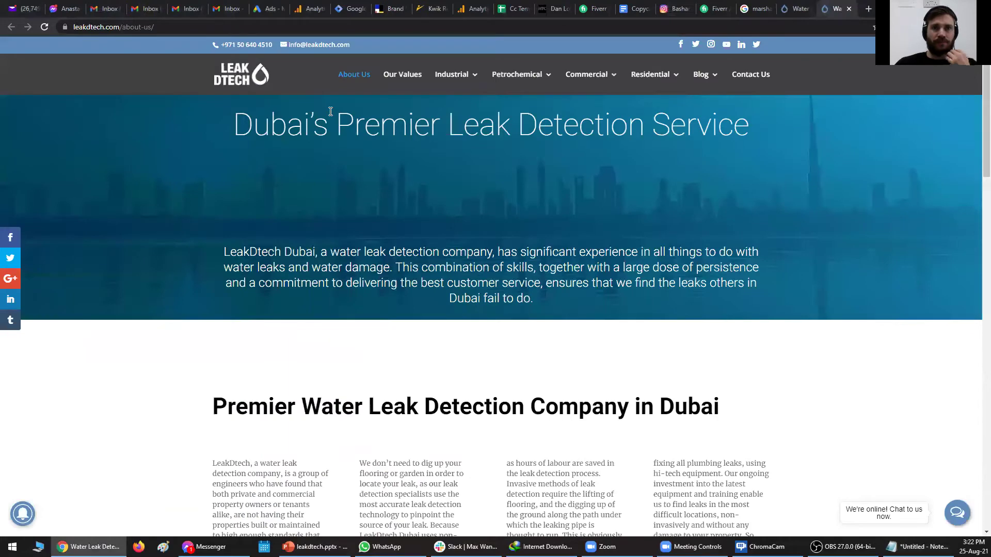
click(799, 9)
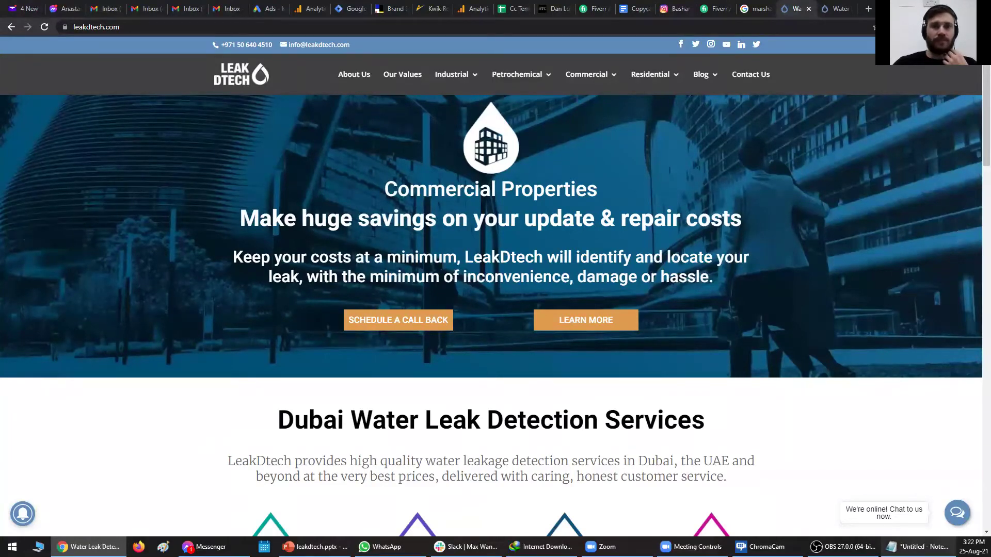
- Bring up the Notepad notes over the home page, make the window taller and shift it slightly
click(916, 547)
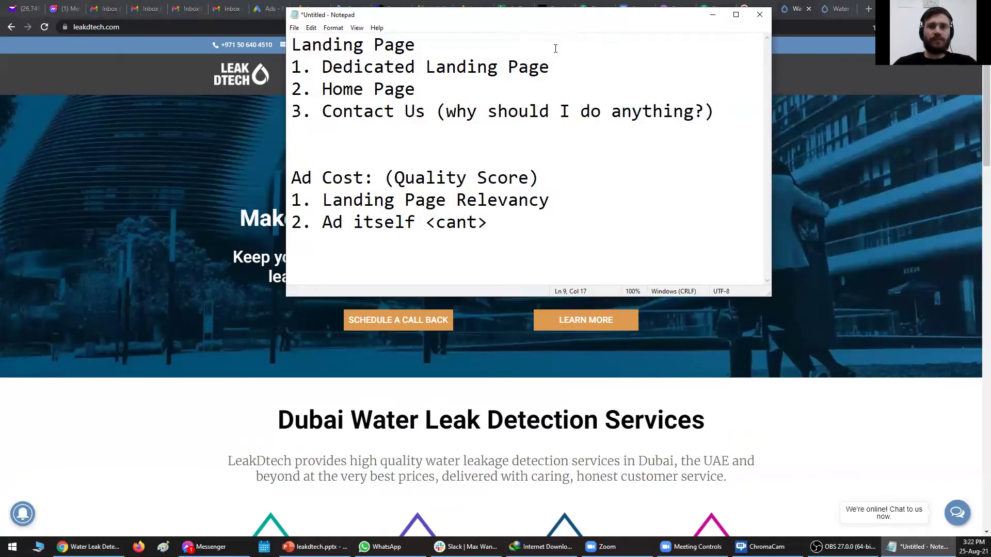
drag(512, 296, 512, 366)
click(506, 264)
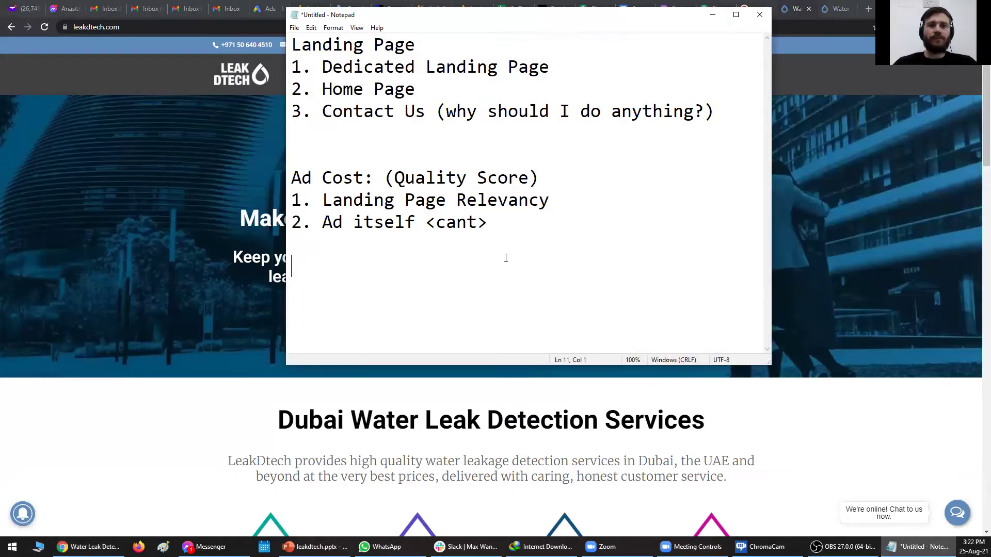
drag(514, 16, 535, 10)
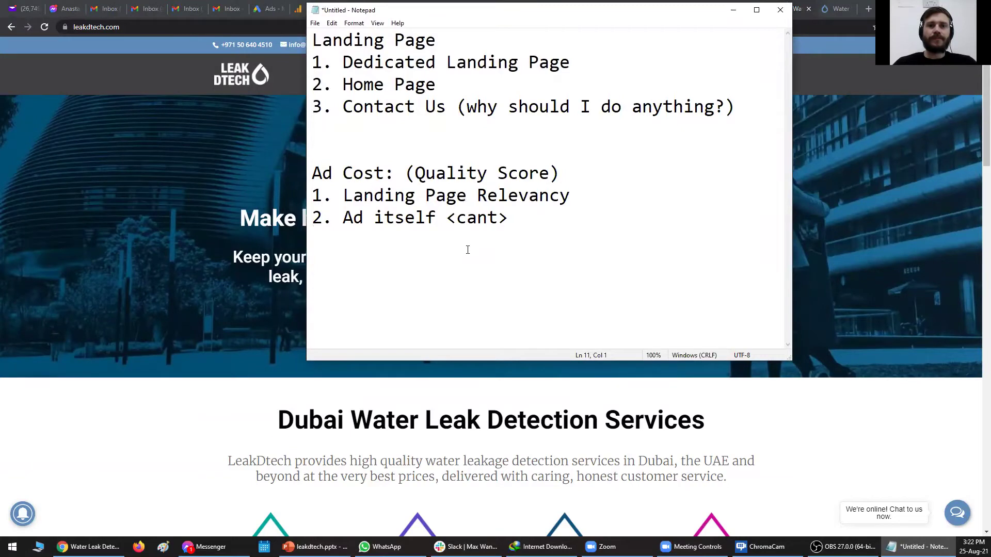
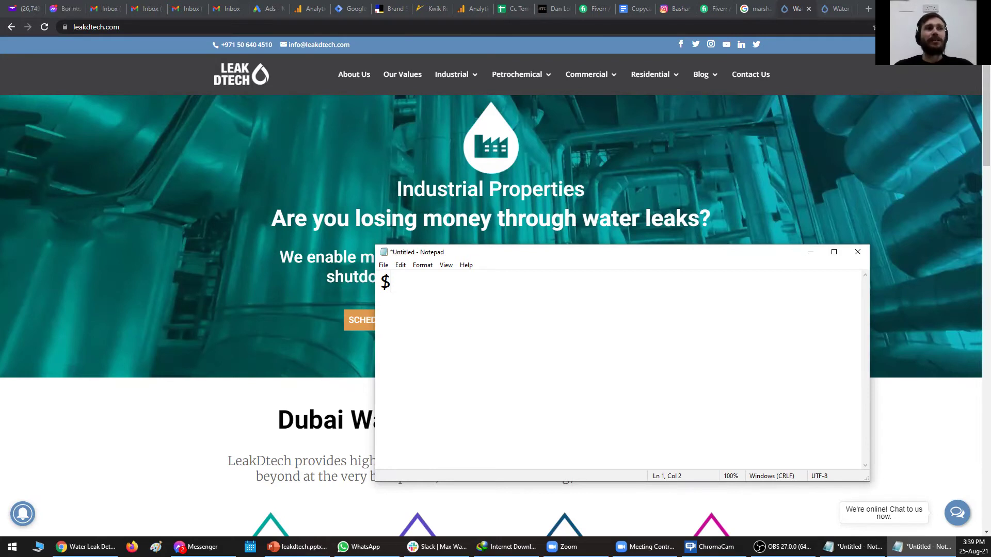
- Write "$ 600 / month (water + electricity)" as the first line of the empty Notepad note
text(60)
key(BackSpace)
key(BackSpace)
text(600 )
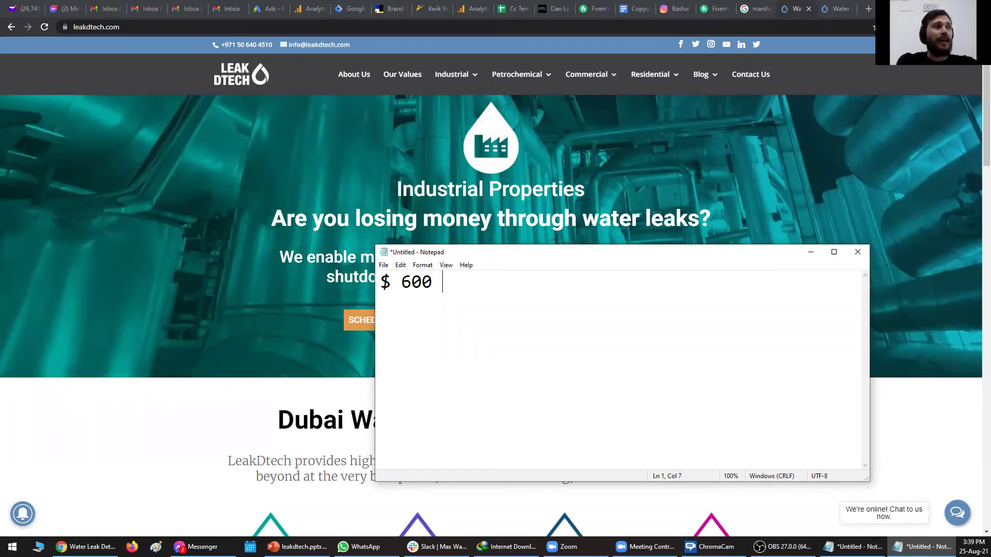
text(/ m)
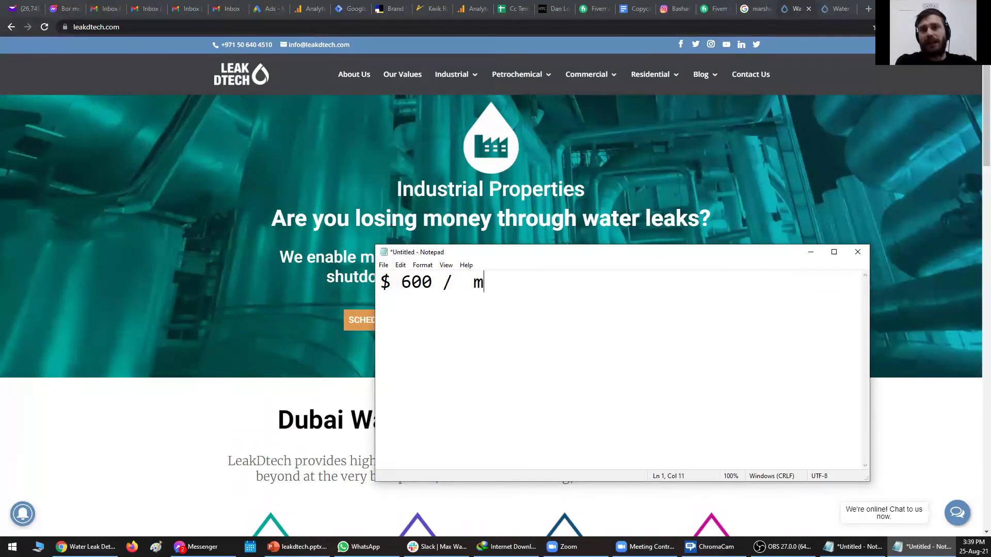
text(opnt)
key(BackSpace)
key(BackSpace)
key(BackSpace)
text(nth )
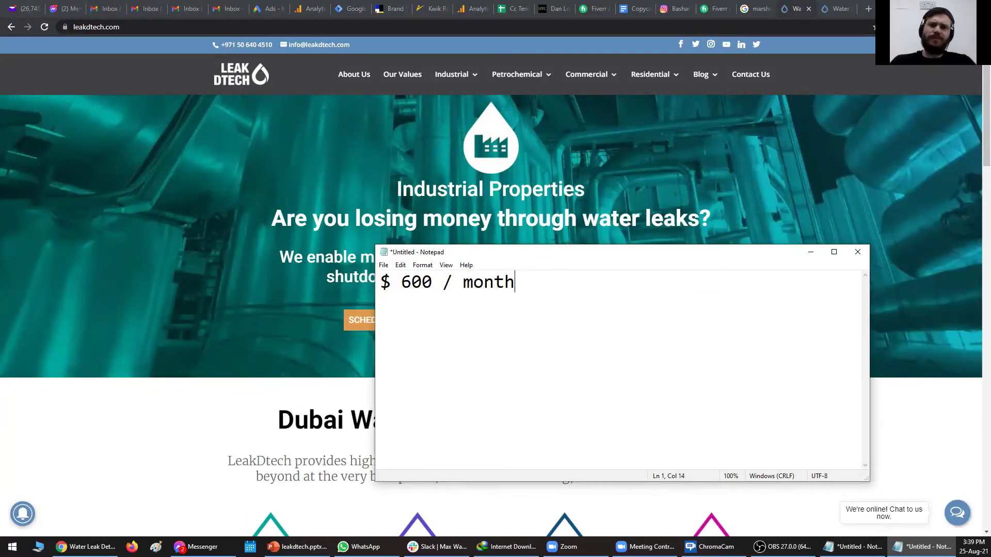
text((wate)
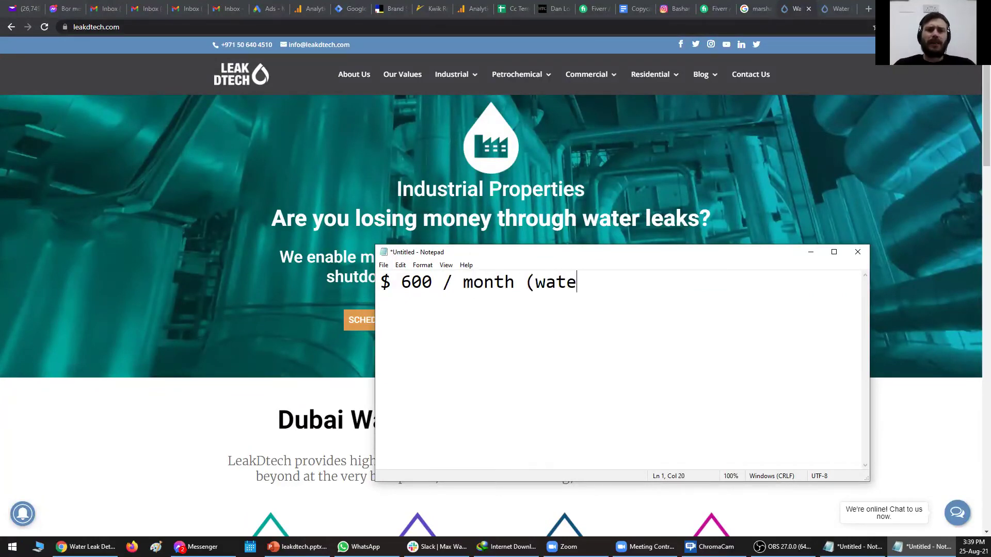
text(r + electri)
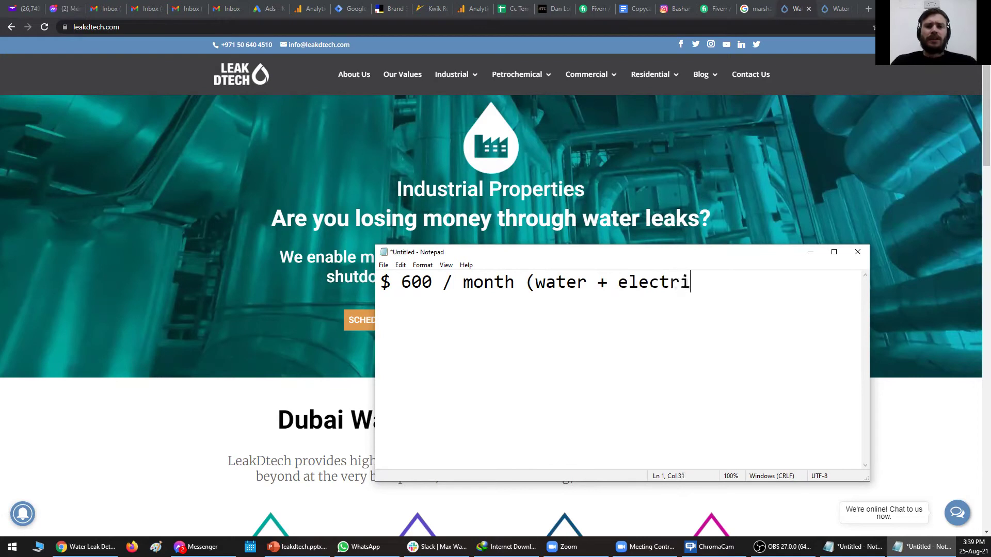
text(city))
key(Return)
- Move the Notepad window higher and add the line "villa $1200" followed by a blank line
drag(609, 254, 652, 145)
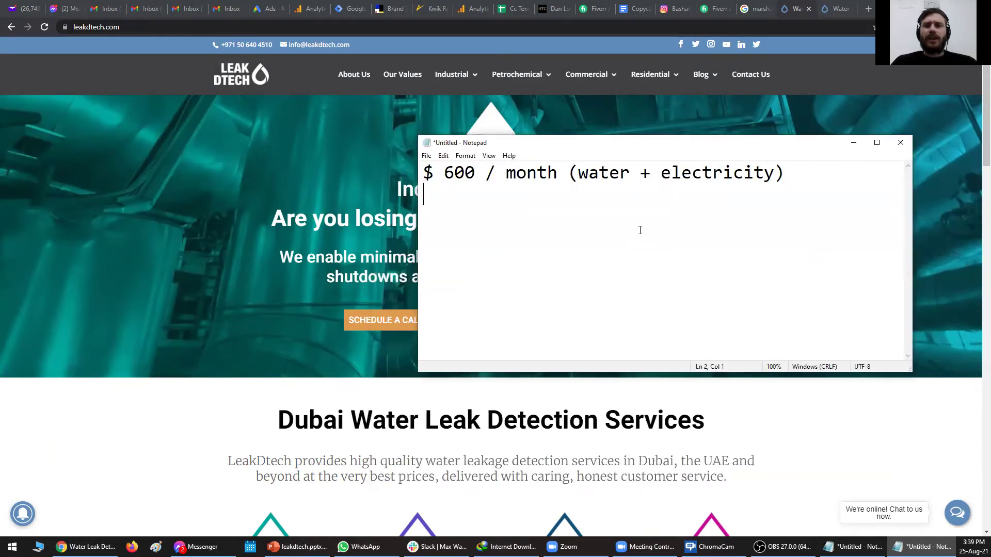
key(BackSpace)
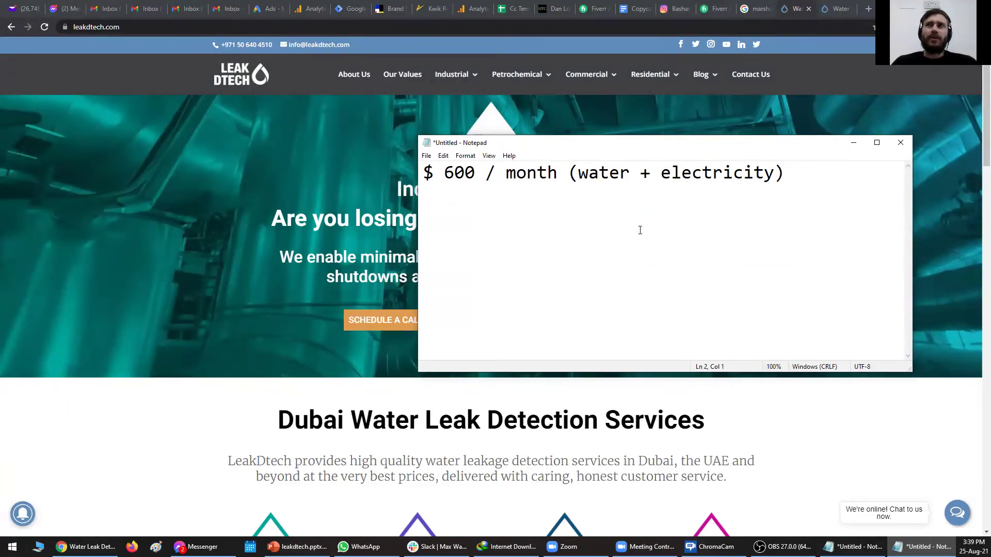
text(villa $)
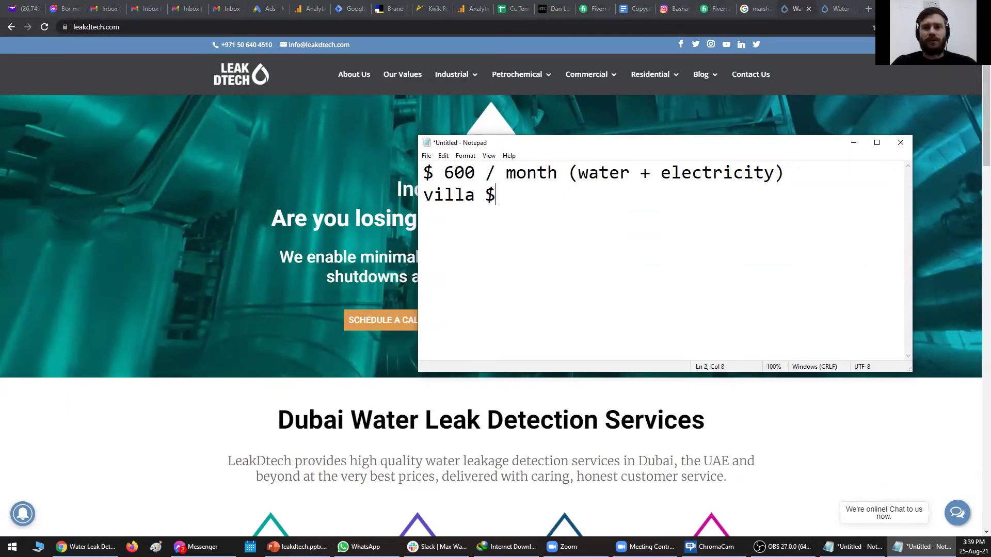
text(1200)
key(Return)
key(Return)
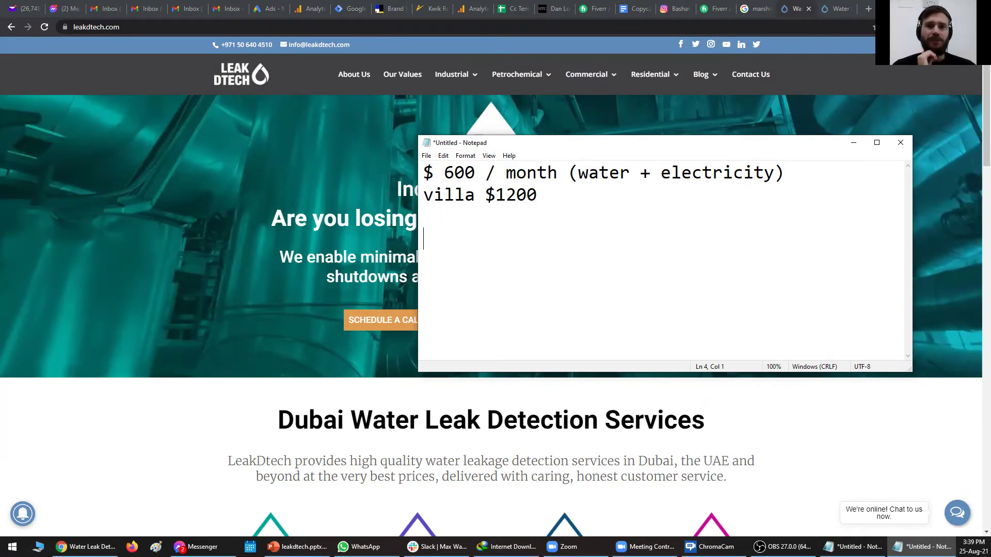
- Write the headline "Avoid getting surprised during your next water bill" and widen and raise the window so it fits one line
text(Avoid)
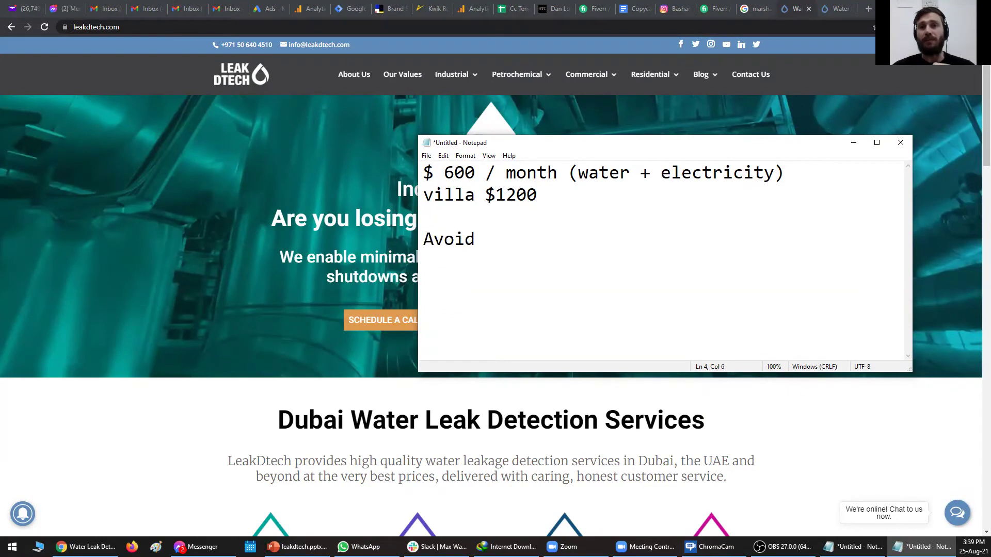
text( ge)
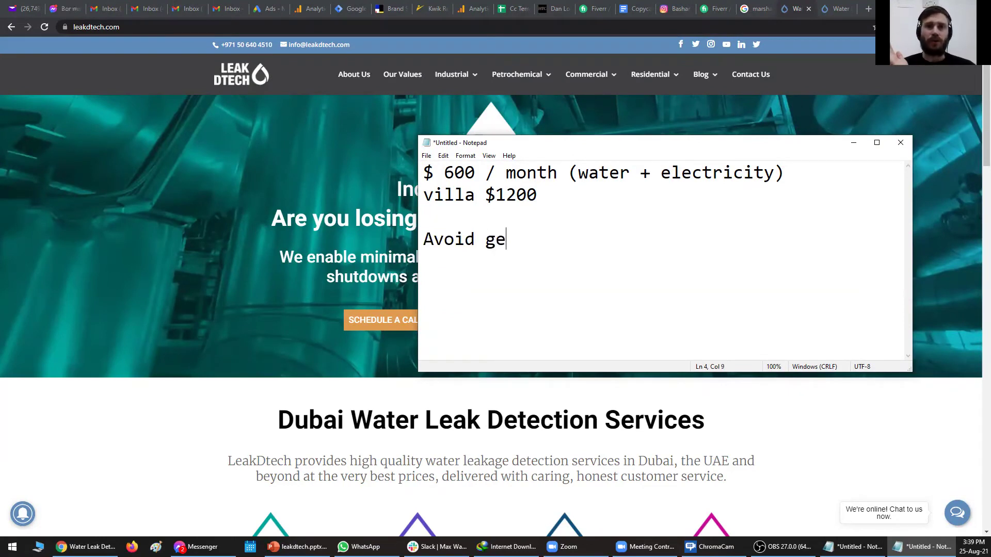
text(tting surprised )
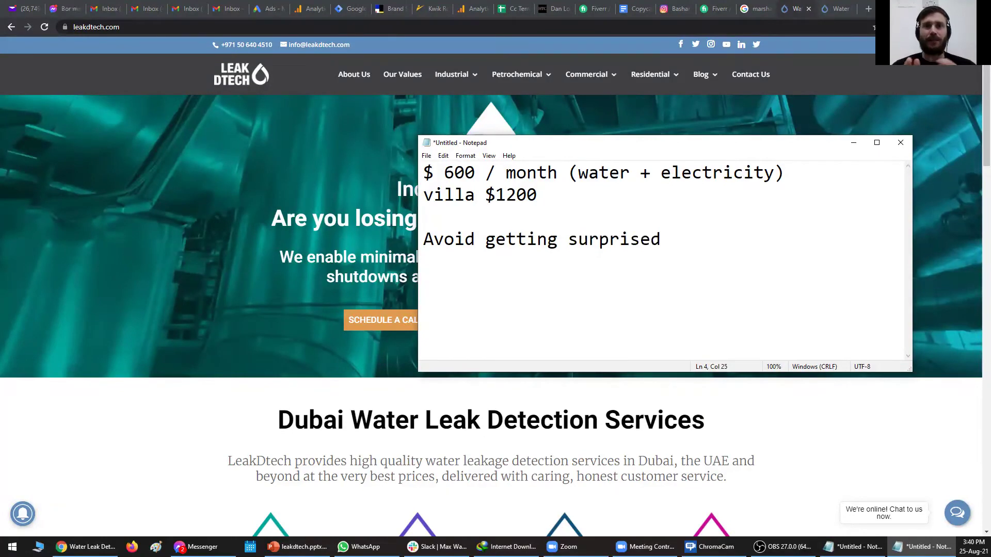
text(during your next water bill)
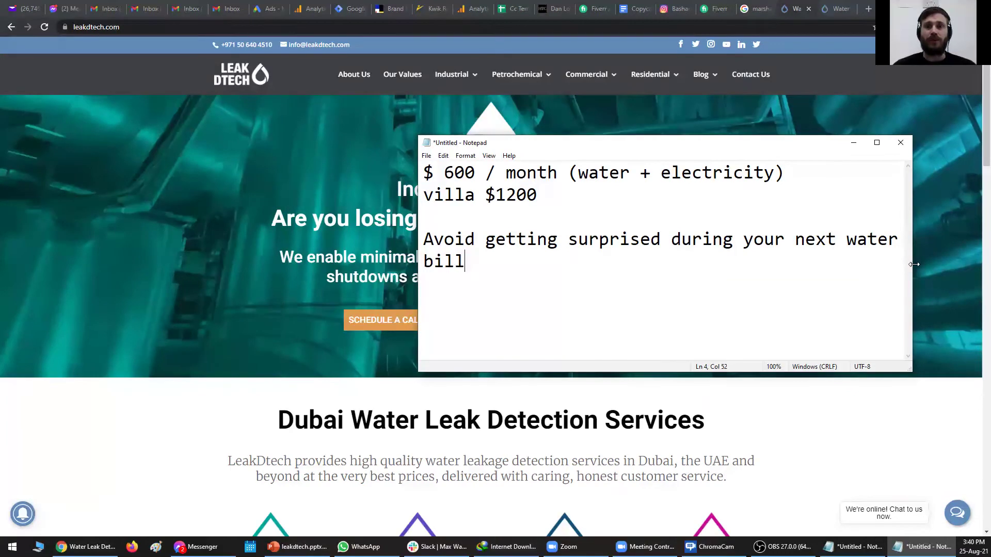
drag(914, 265, 970, 264)
drag(833, 144, 817, 61)
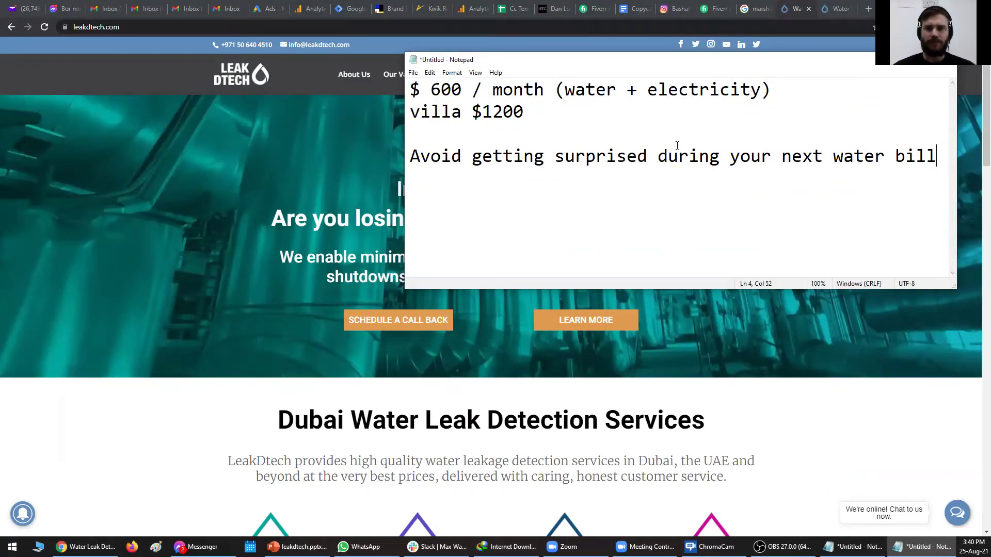
- Add "(Up to $60,000 in a water bill)" on a new line under the water bill headline
drag(413, 159, 937, 159)
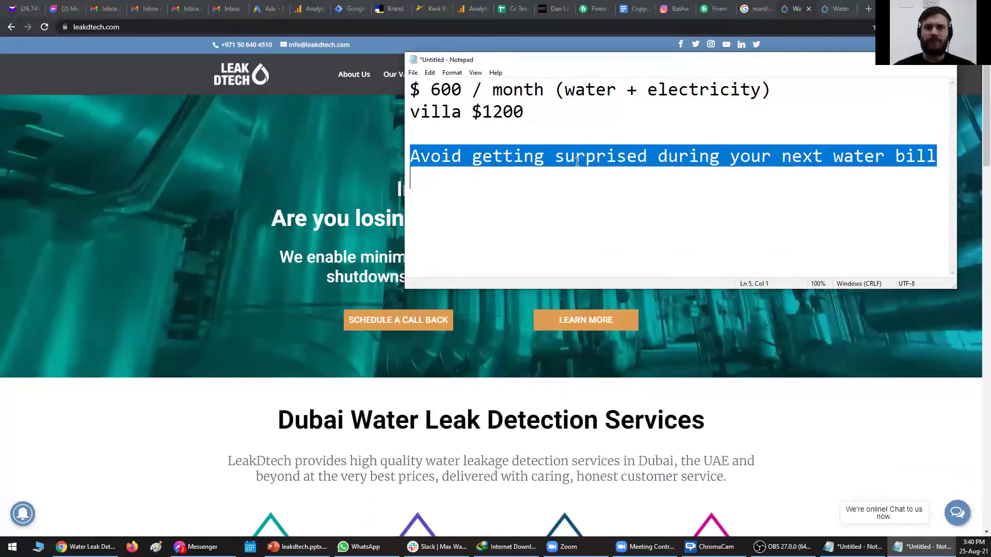
click(524, 158)
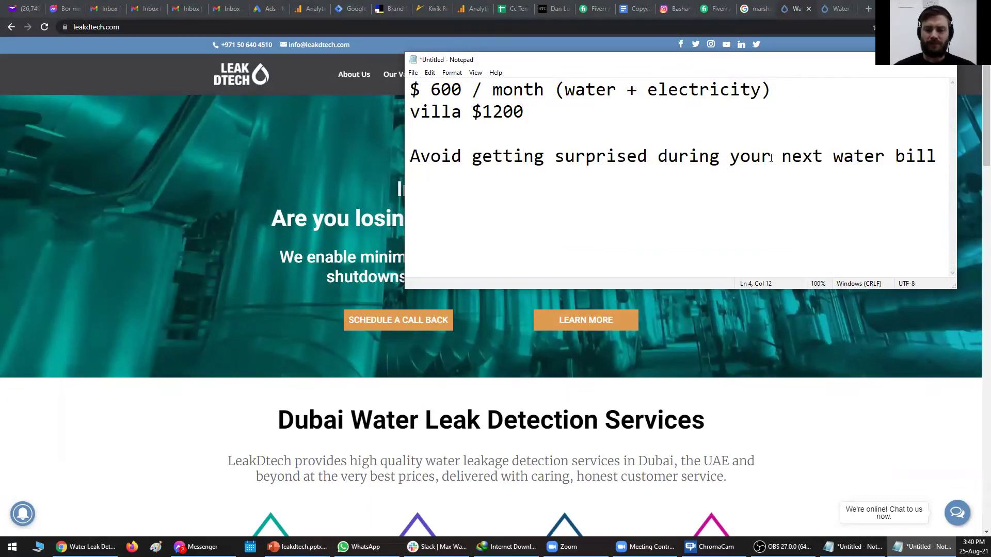
click(936, 156)
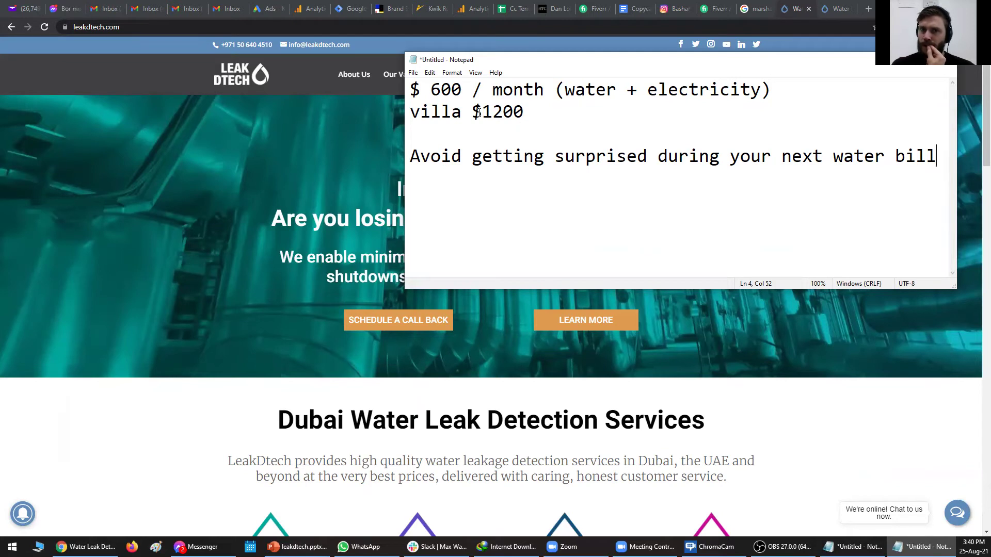
key(Return)
text((Up to $6000)
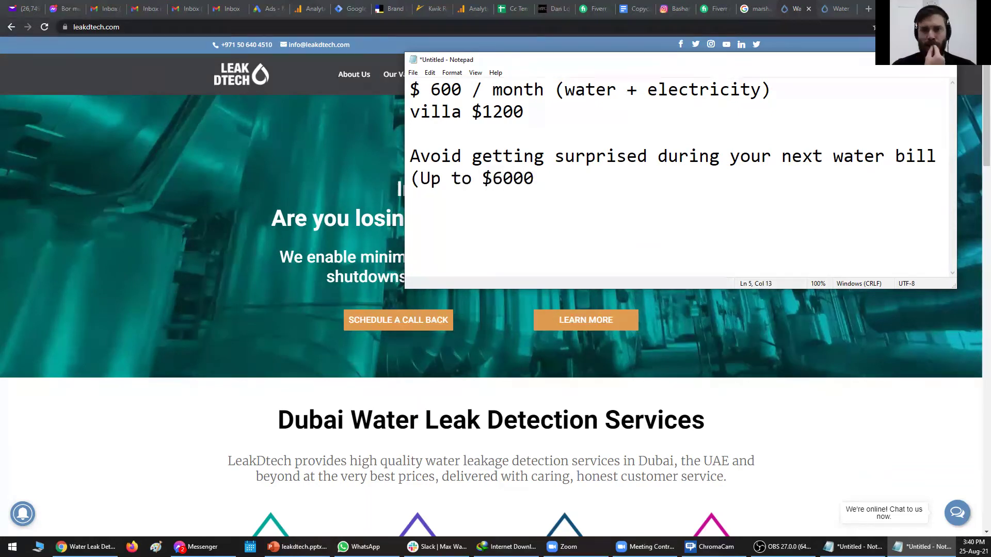
key(BackSpace)
key(BackSpace)
text(,000)
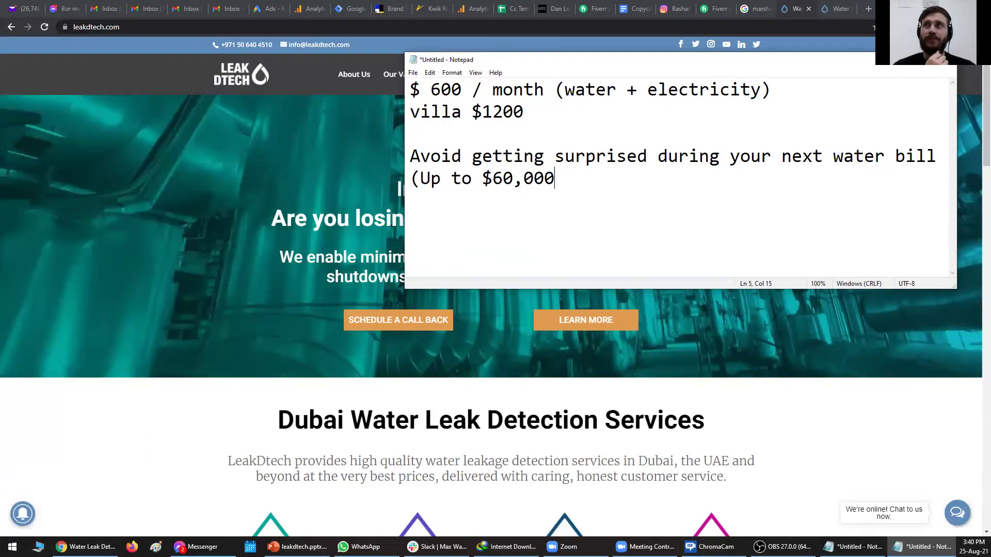
text(i)
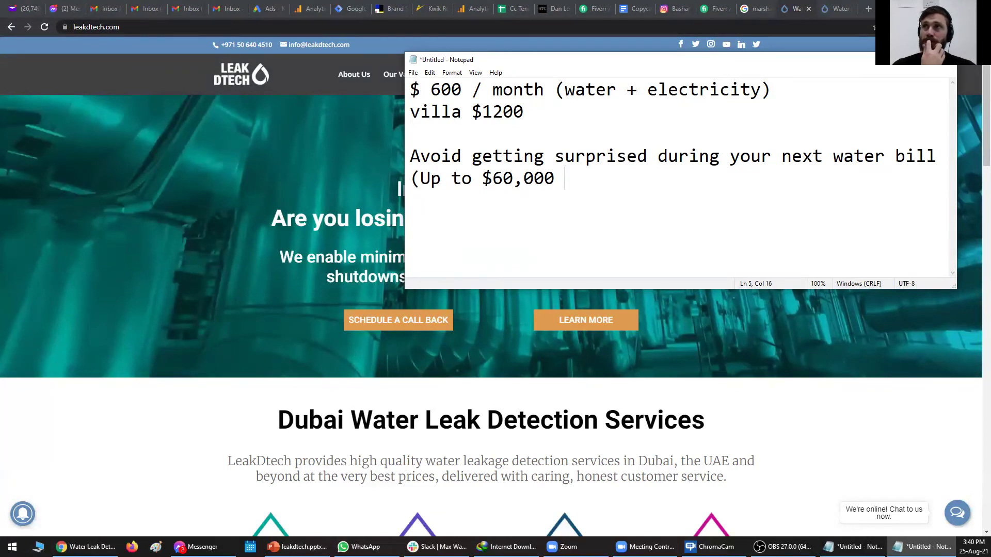
text(n a water )
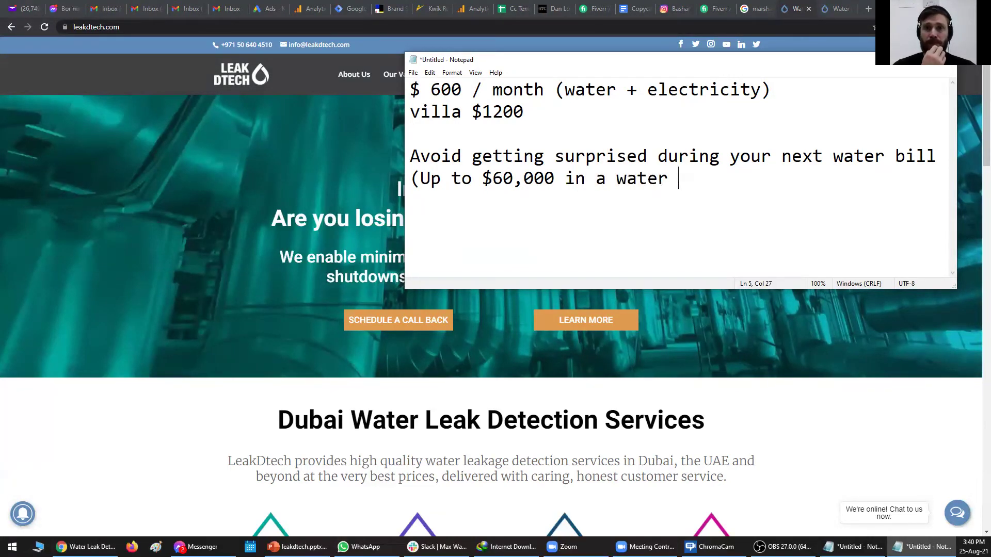
text(bill))
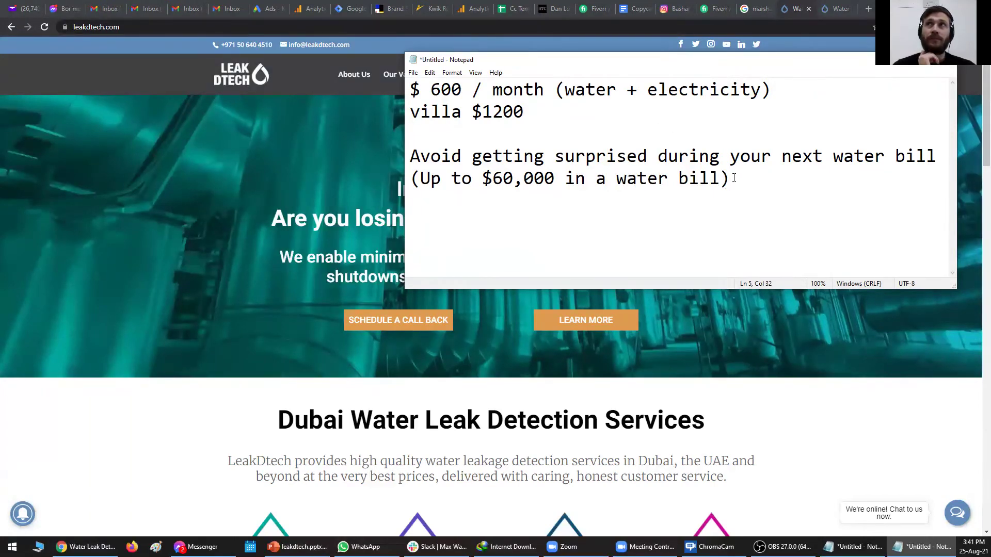
- Compare the LeakDtech home page banner with the two-line water bill headline in Notepad
key(alt+Tab)
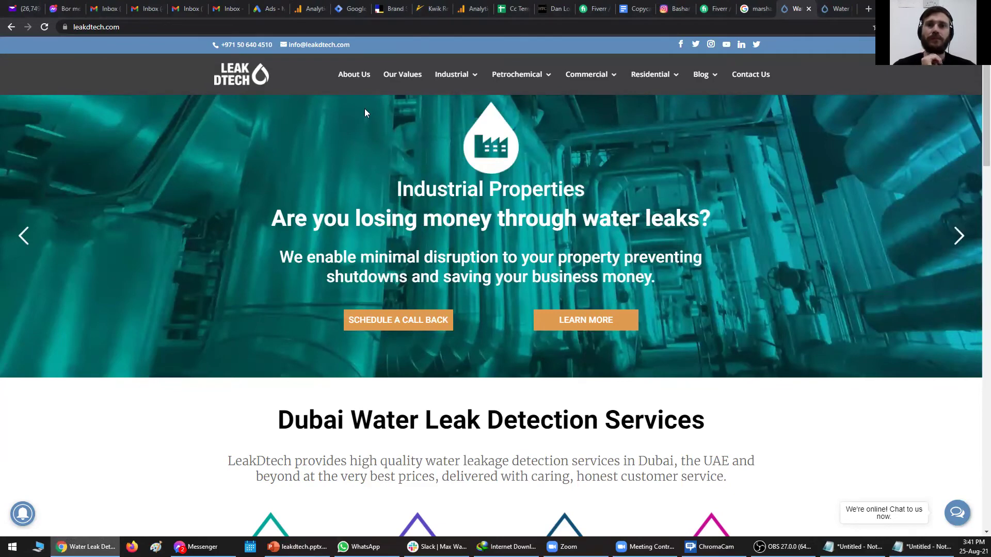
key(alt+Tab)
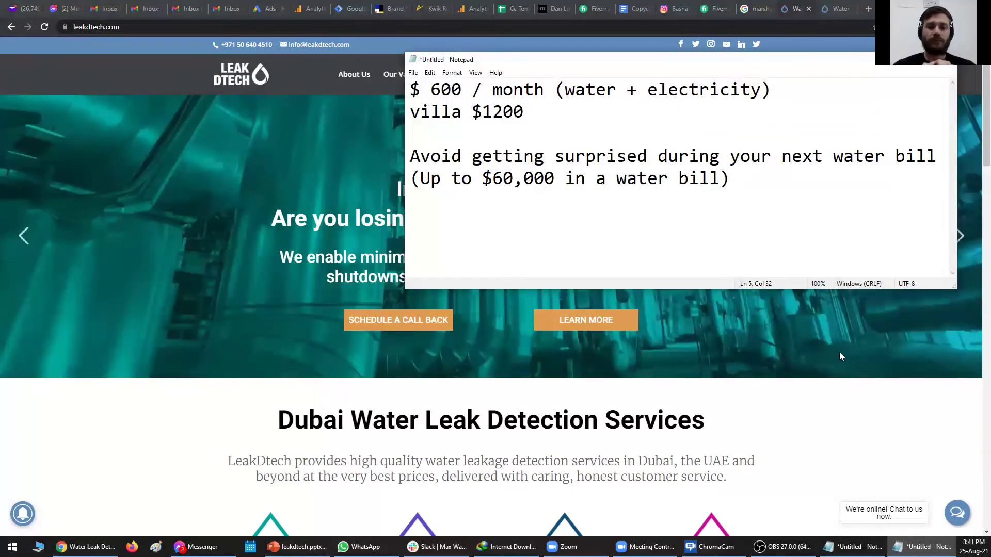
key(alt+Tab)
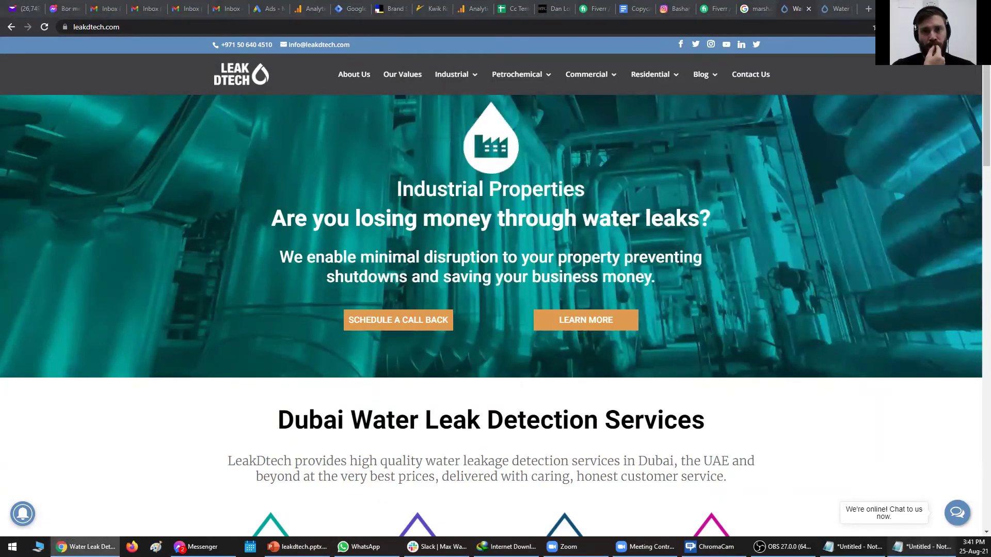
click(924, 547)
drag(730, 179, 410, 162)
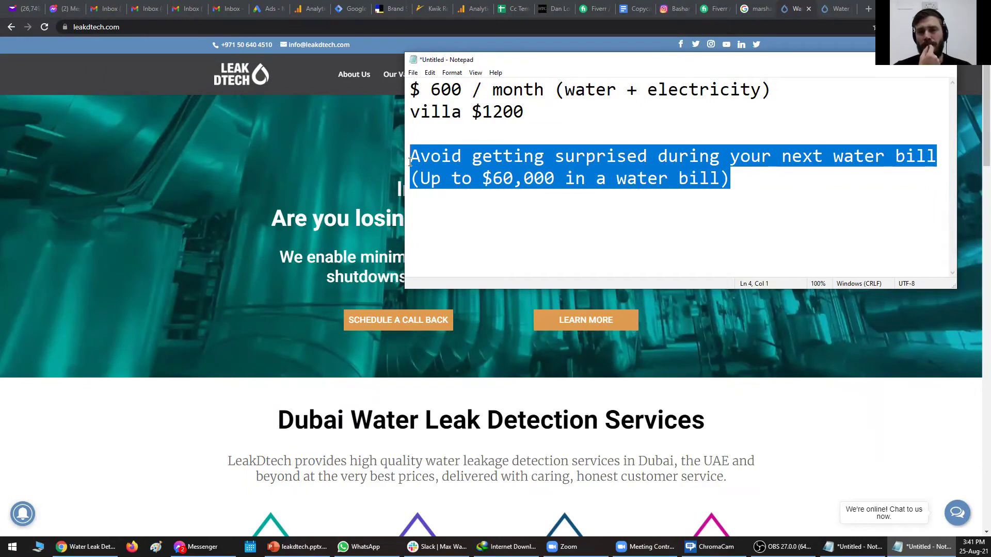
drag(759, 203, 411, 163)
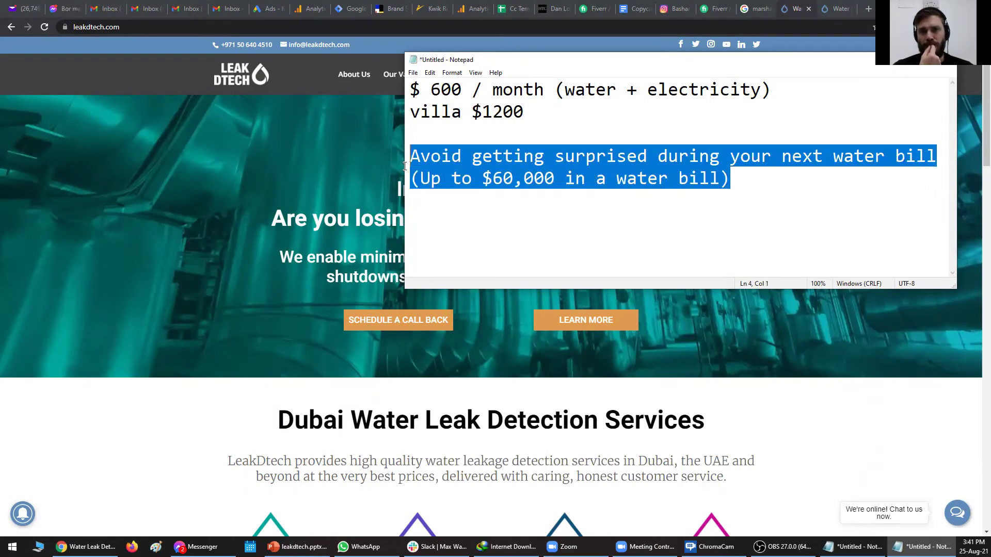
drag(726, 176, 411, 160)
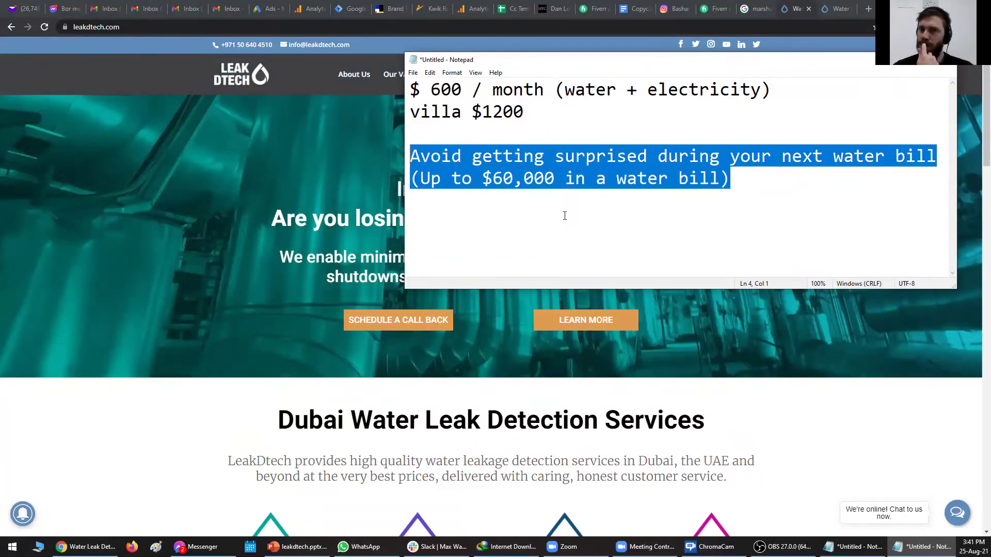
click(921, 382)
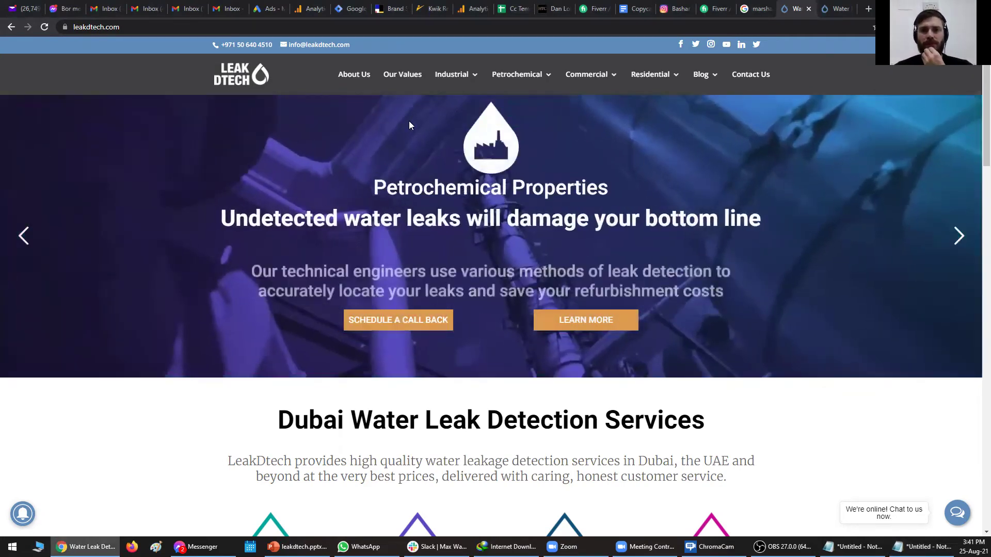
- Bring the Notepad note back and review the wording of the water bill headline and its $60,000 line
key(alt+Tab)
click(453, 157)
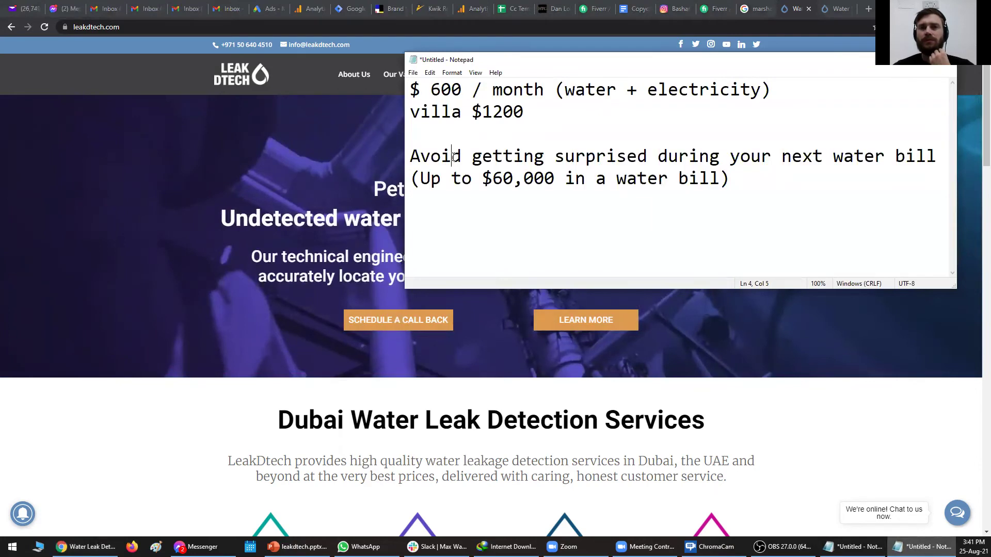
drag(414, 182, 730, 181)
click(505, 178)
click(554, 179)
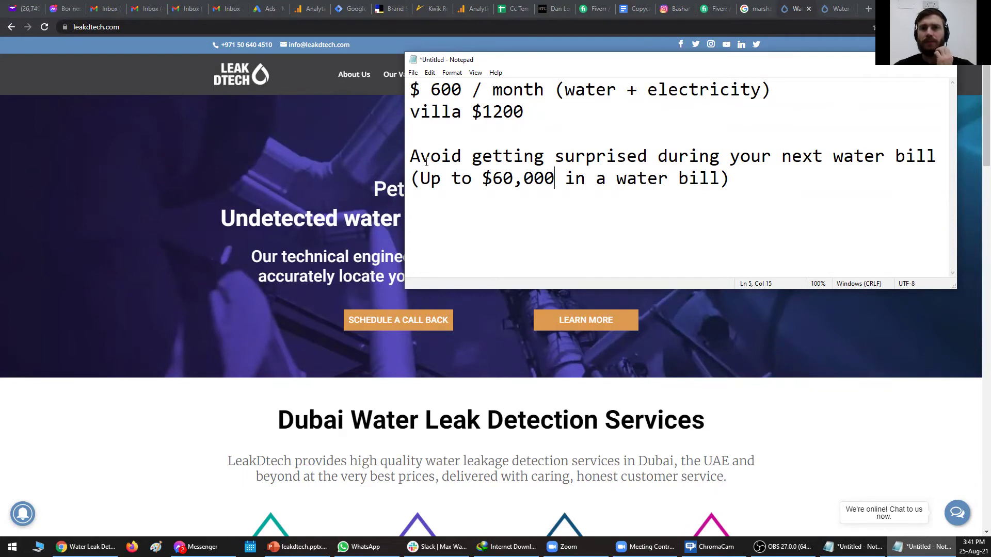
drag(730, 179, 415, 161)
click(594, 178)
click(733, 179)
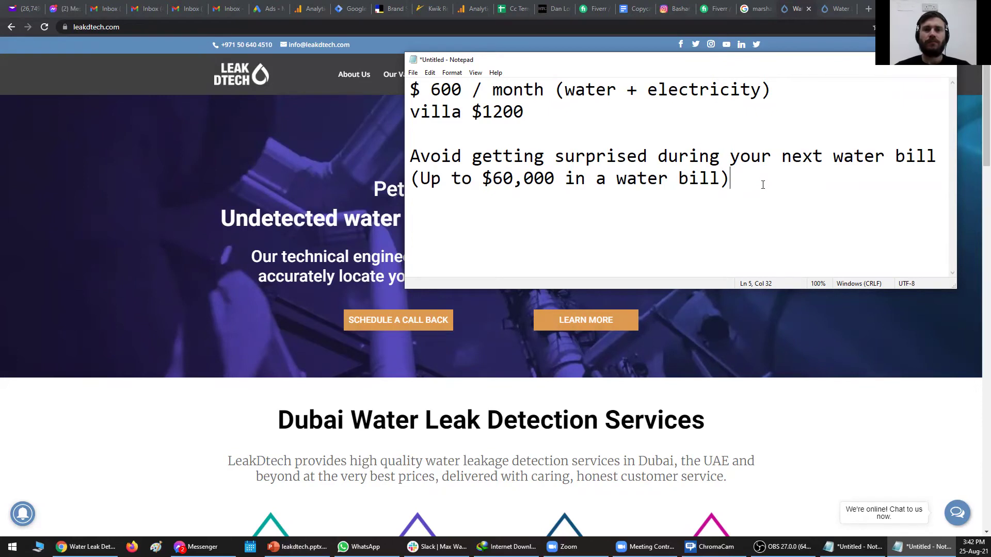
- Look at the home page's Commercial Properties banner and go back to the water bill headline in Notepad
click(820, 298)
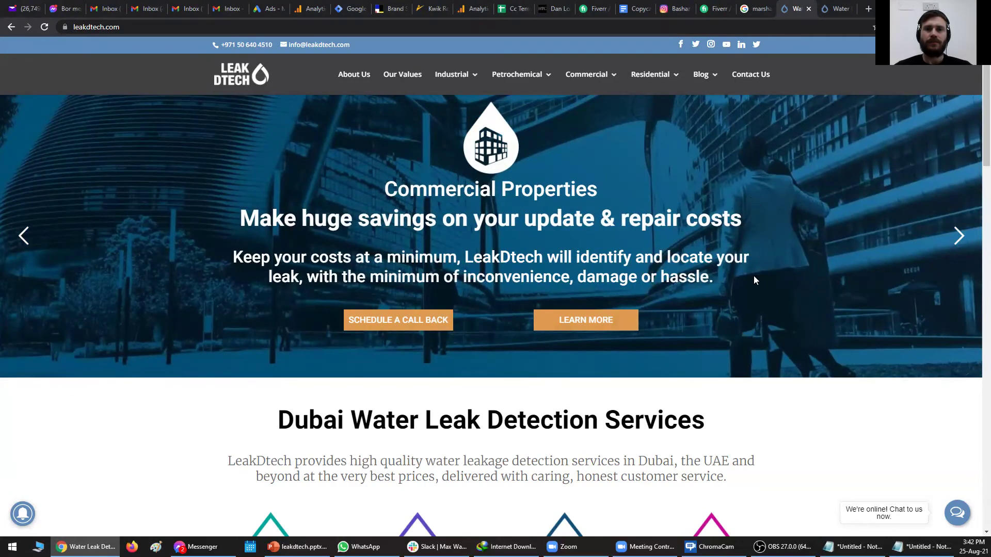
click(924, 547)
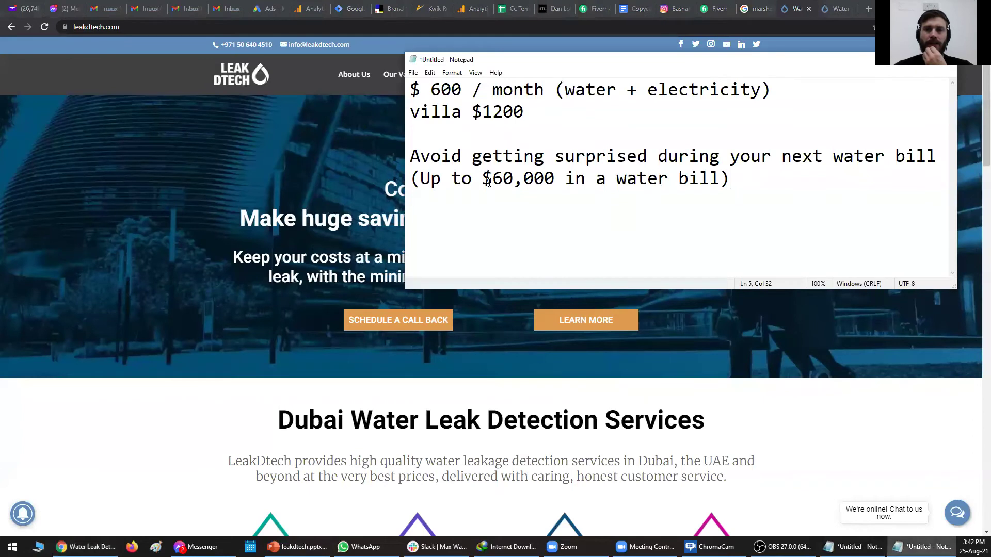
drag(412, 156, 717, 186)
click(637, 209)
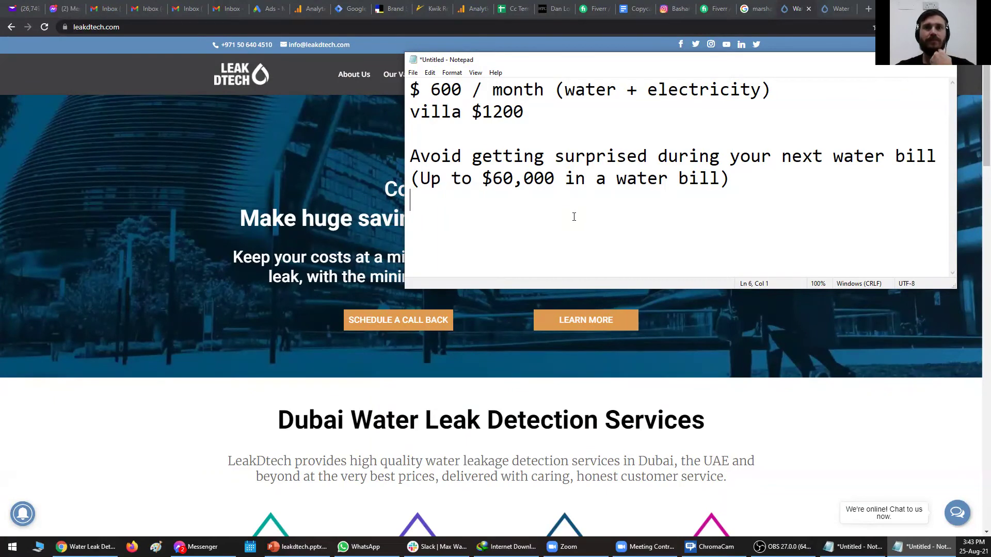
- Look at the home page's Residential Properties banner, then switch to PowerPoint and create a new blank presentation without its title and subtitle placeholders
click(604, 340)
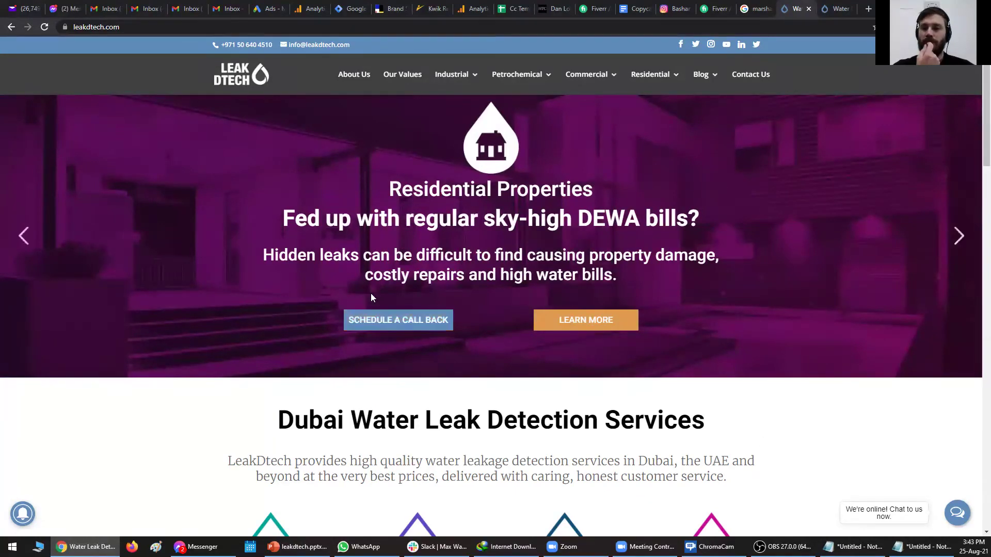
key(alt+Tab)
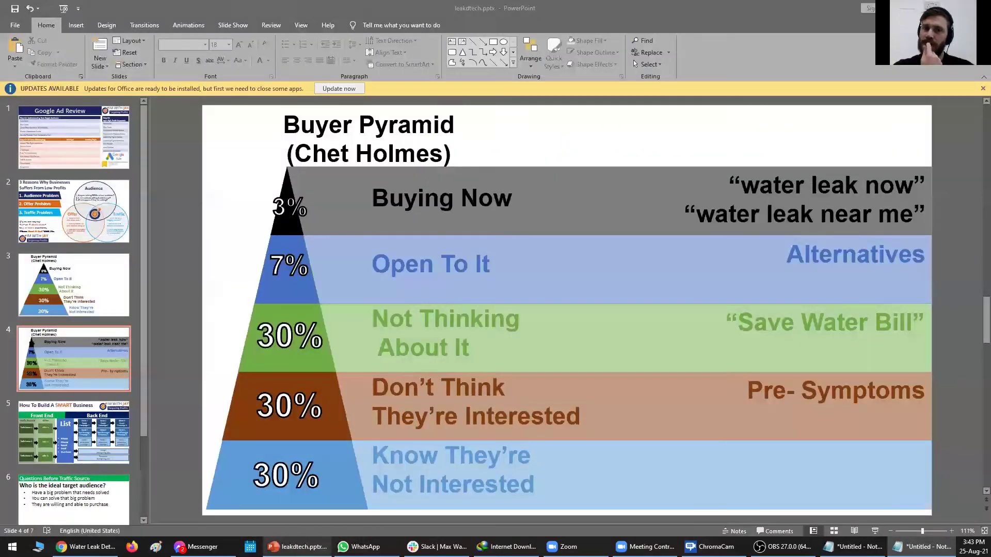
click(297, 546)
key(ctrl+n)
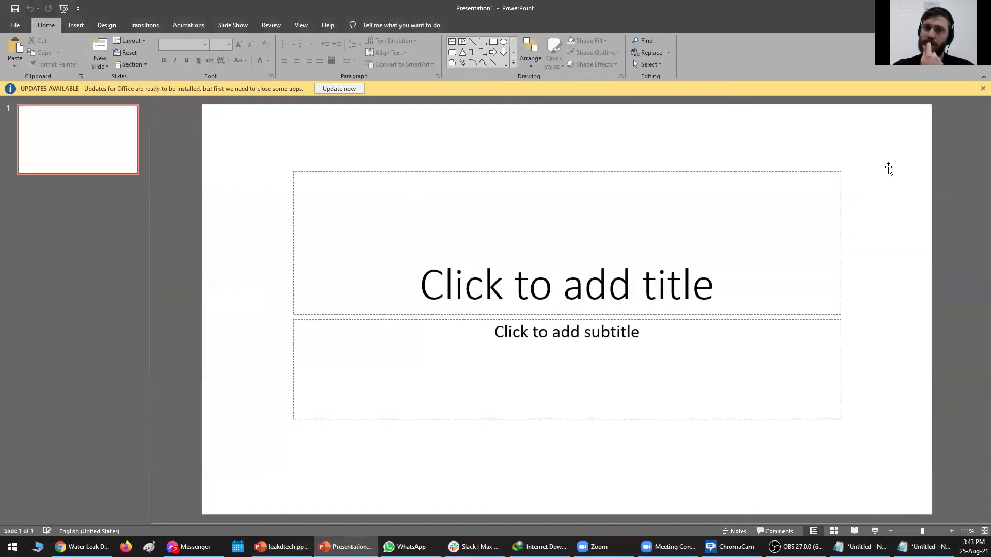
click(978, 108)
drag(894, 139, 121, 423)
key(Delete)
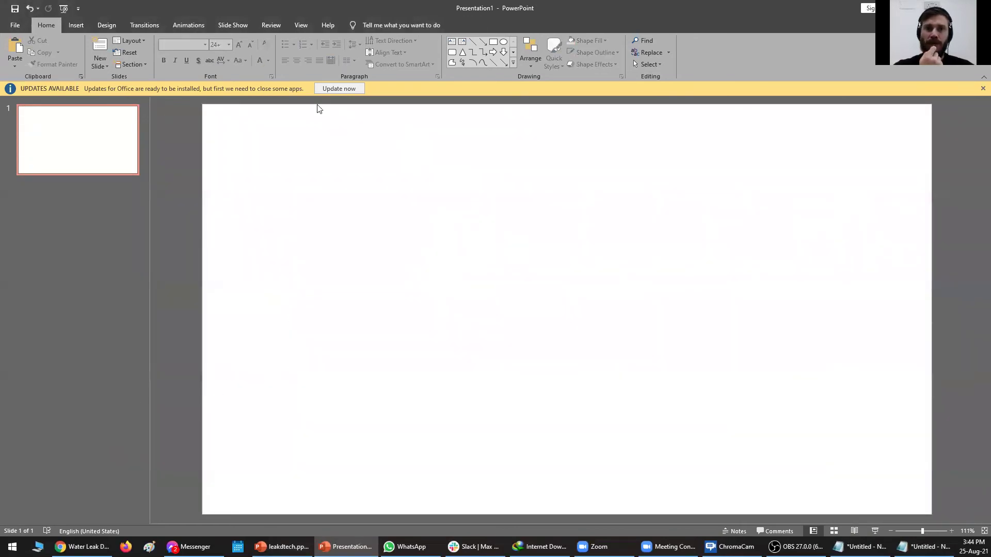
- Insert a table with three columns and eight rows and move it toward the slide's right side
click(76, 25)
click(44, 52)
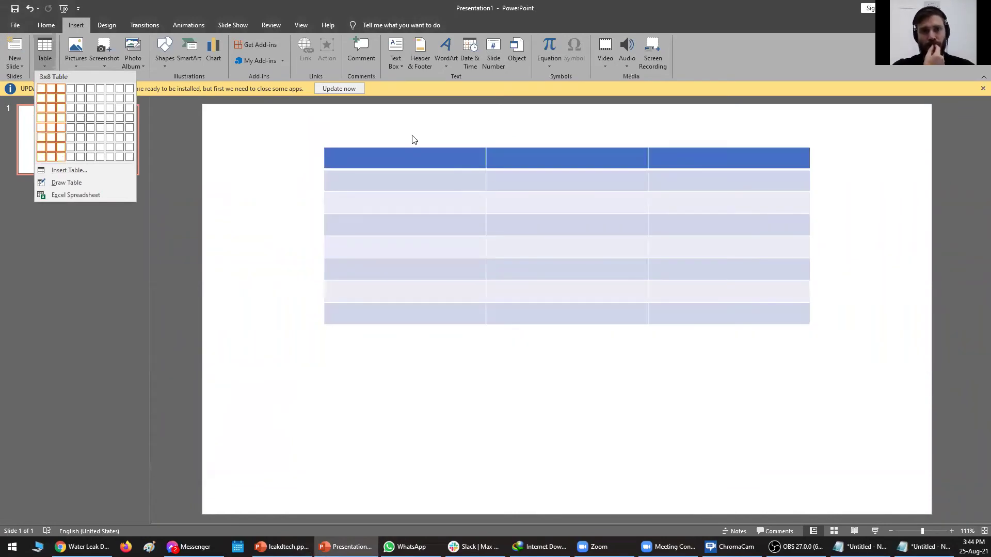
drag(412, 145, 552, 142)
- Enter "Reading this week" and 1111111 in the first two cells of the row below the table header
click(522, 183)
text(Rea)
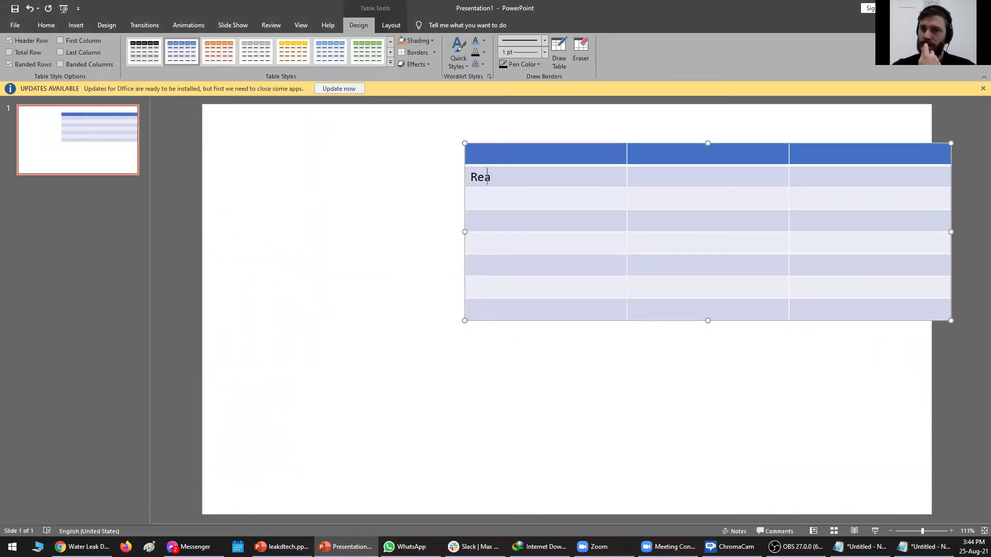
text(ding this week)
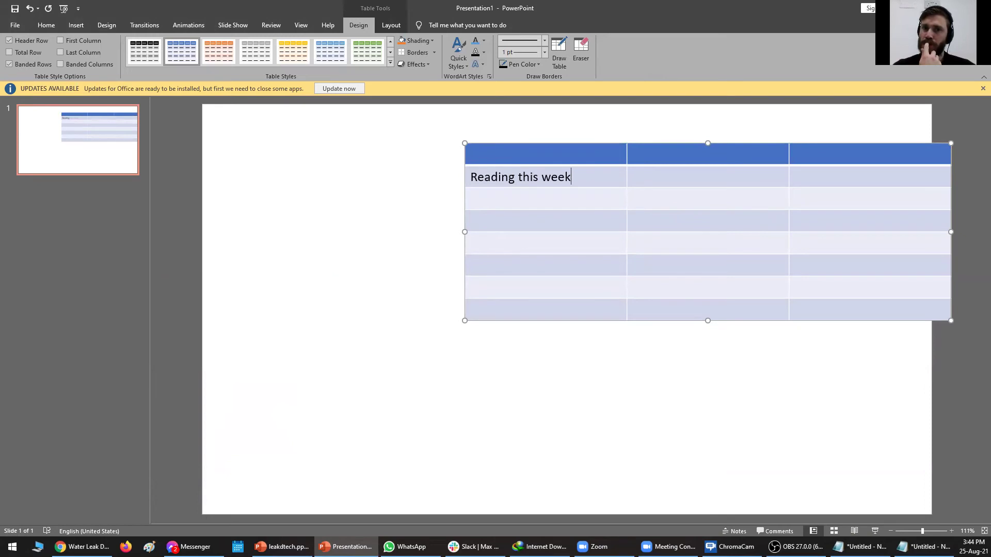
key(Tab)
text(1111111)
click(543, 198)
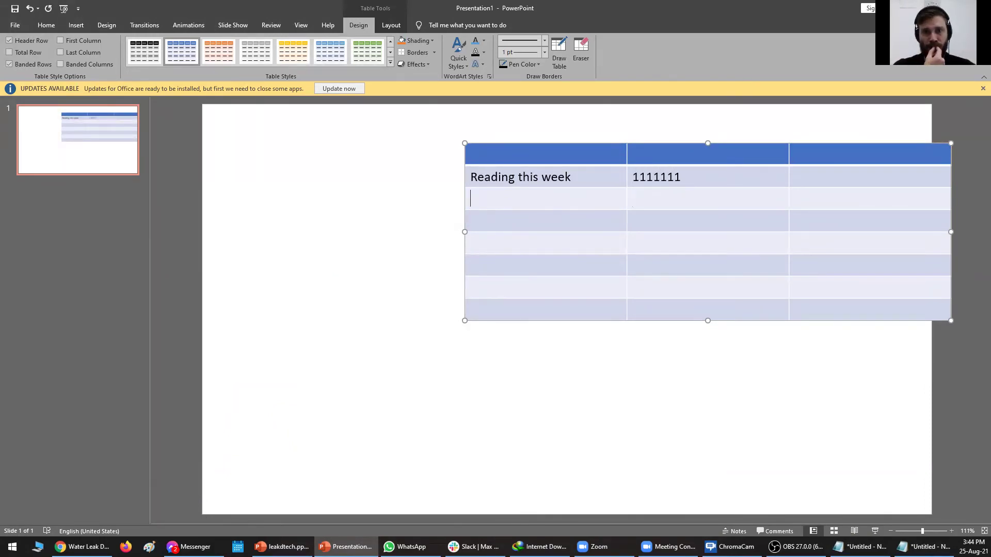
- Replace the "Reading this week" label with "Week 1" and add "Week 2" and "Week 3" in the rows below
key(Up)
triple_click(525, 173)
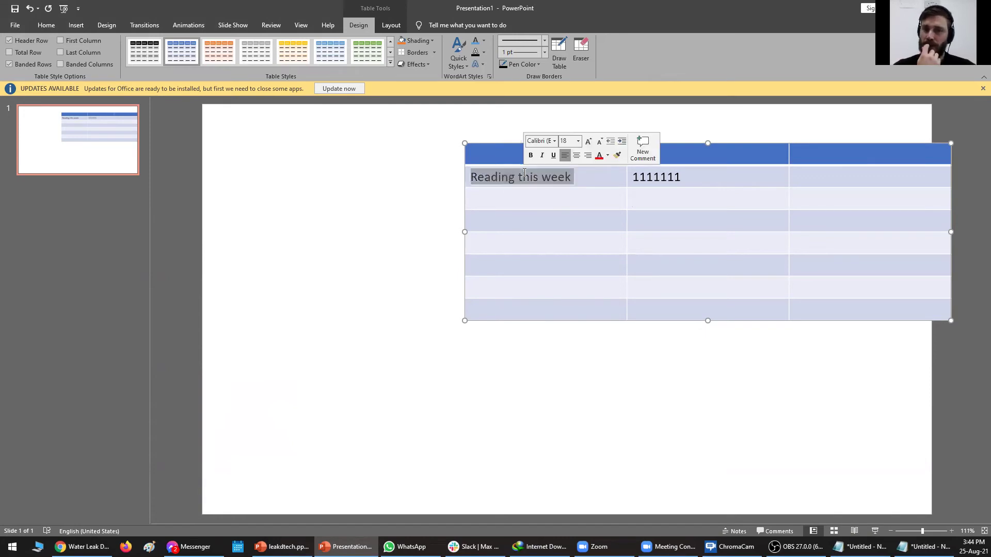
text(Week 1)
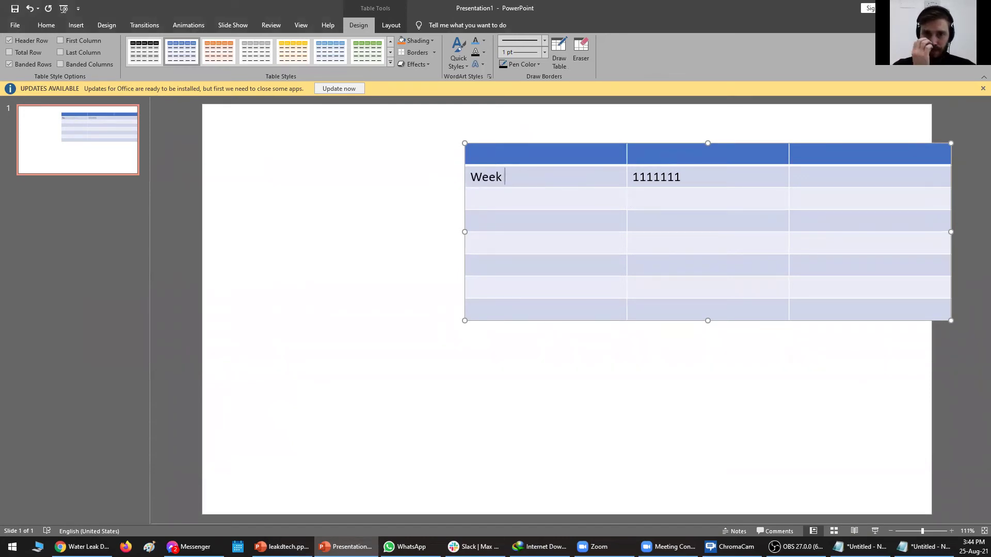
key(Down)
text(Week 2)
key(Down)
text(Week 3)
- Enter the readings 1111120 for Week 2 and 1111130 for Week 3 in the second column
click(654, 197)
text(11111)
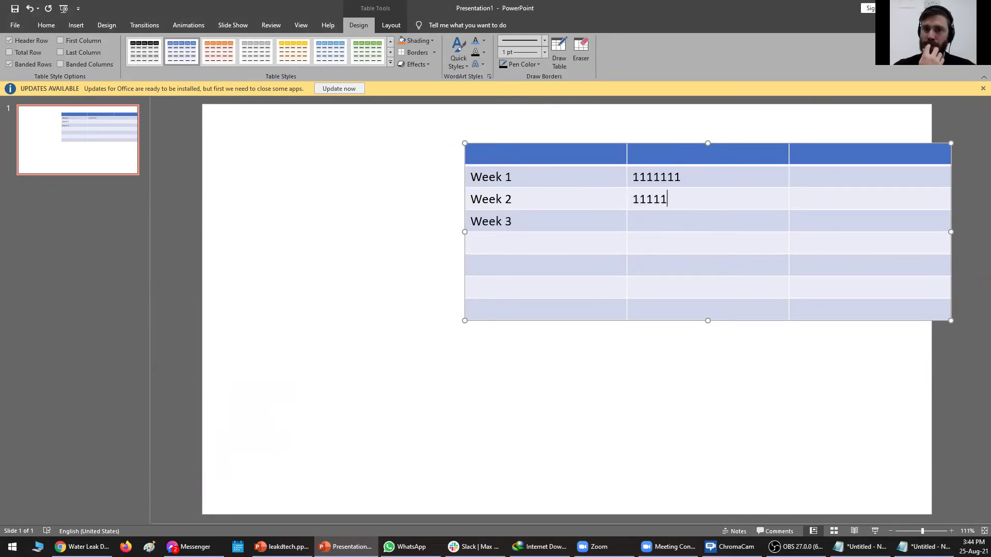
text(20)
key(Down)
text(11)
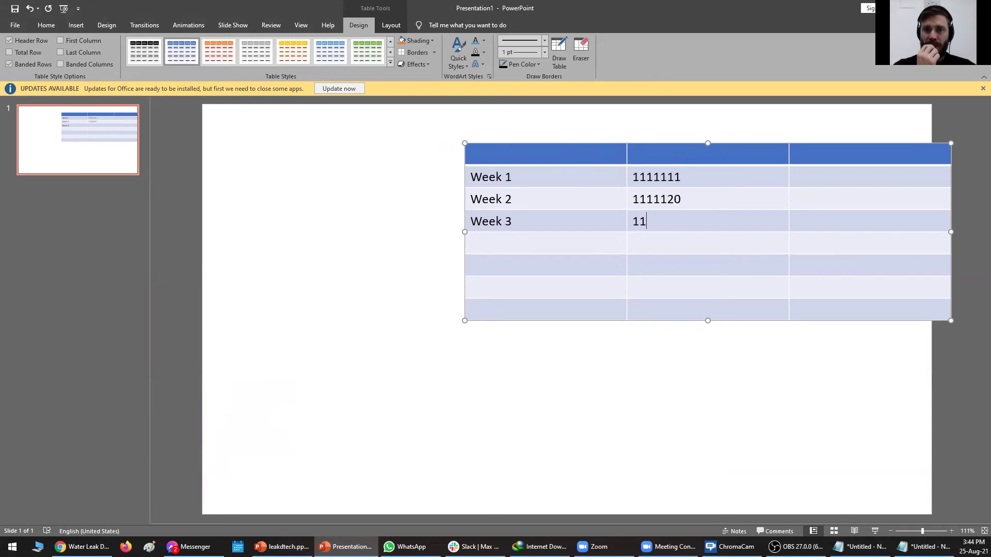
text(11130)
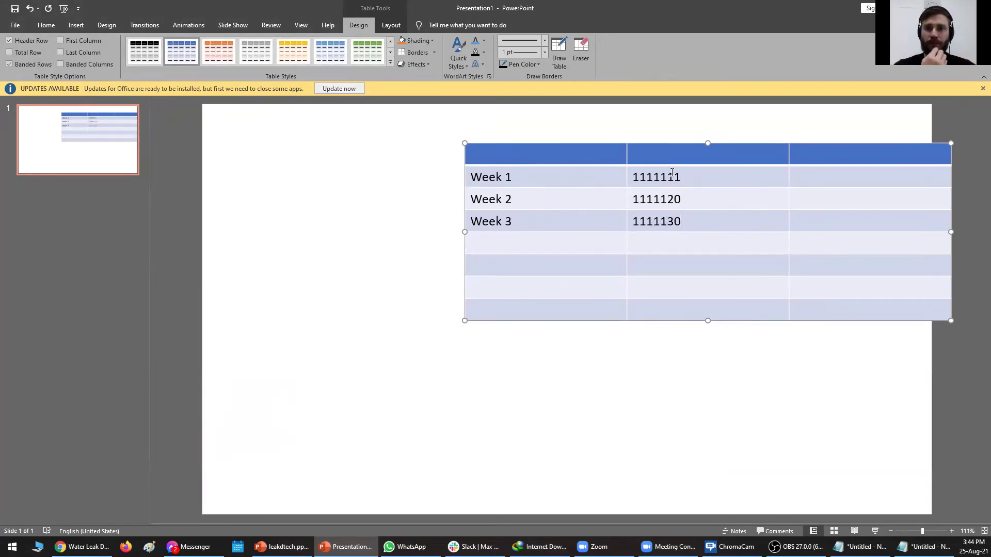
- Delete the table's empty third column and narrow the first column to fit the week labels
drag(813, 152, 854, 309)
key(BackSpace)
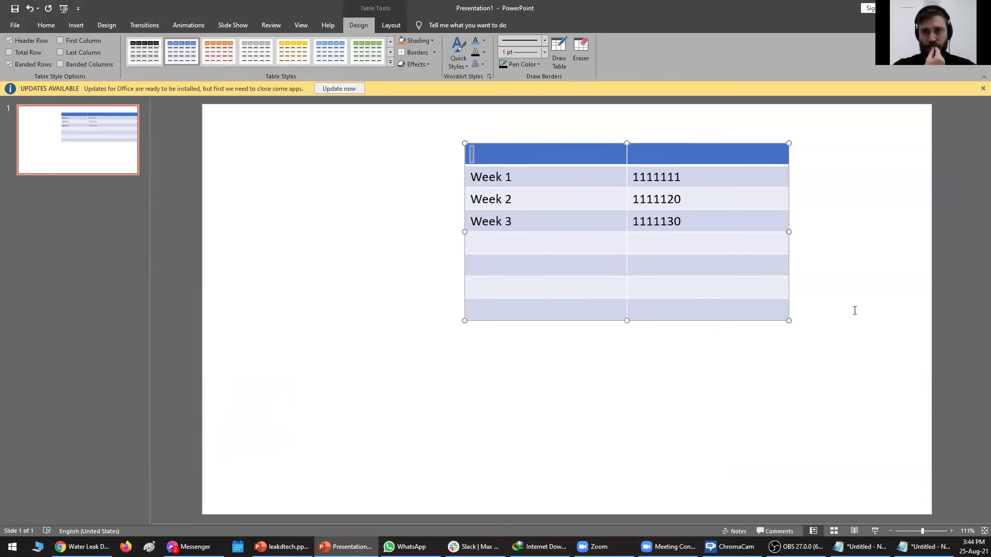
click(874, 237)
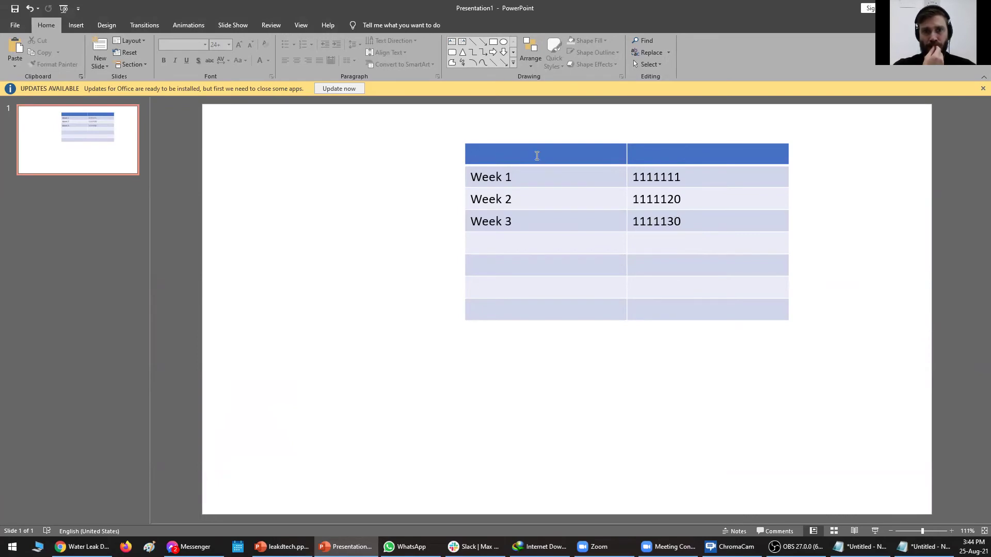
drag(430, 134, 805, 343)
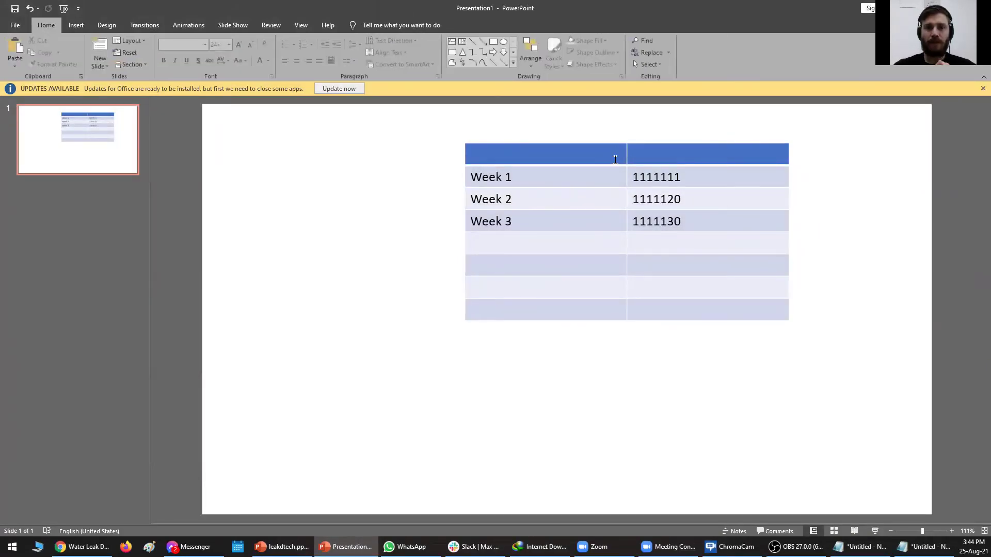
double_click(626, 158)
click(686, 169)
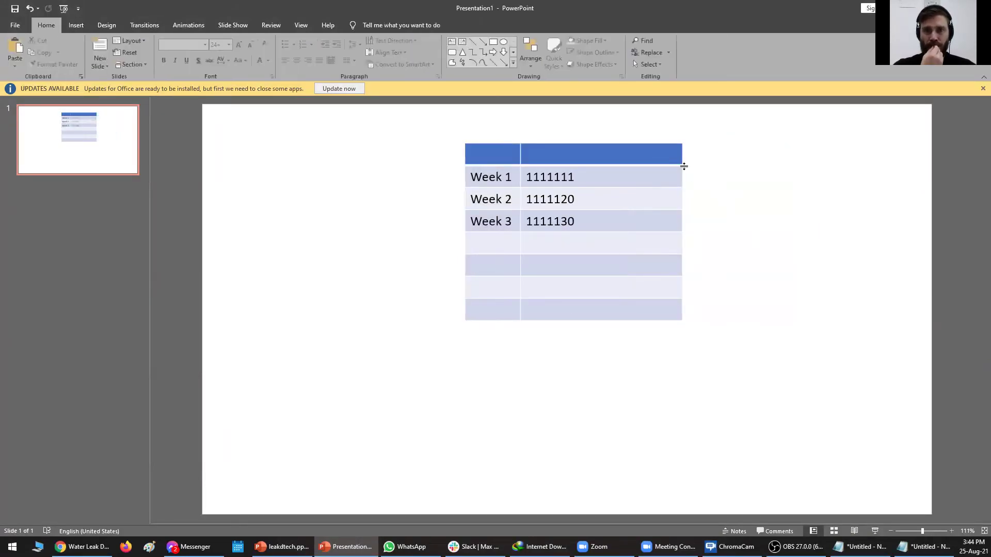
click(678, 154)
- Examine the week labels and their meter readings in the table for Week 1 through Week 3
drag(420, 133, 705, 349)
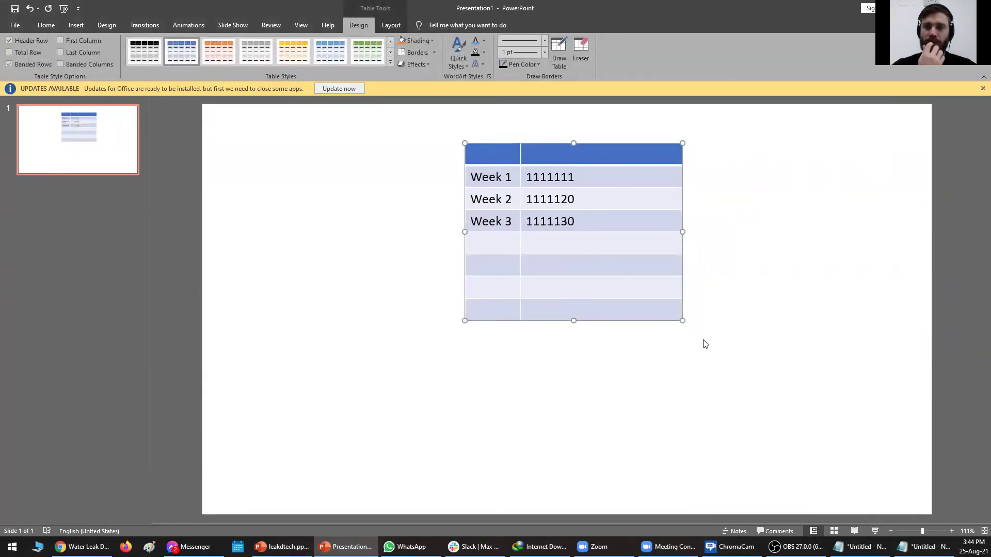
click(686, 334)
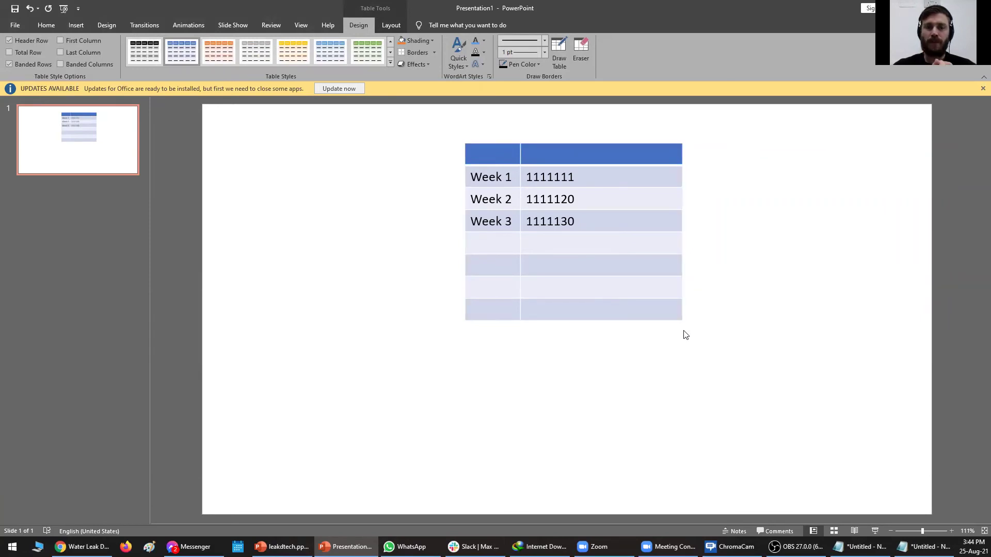
drag(435, 135, 710, 339)
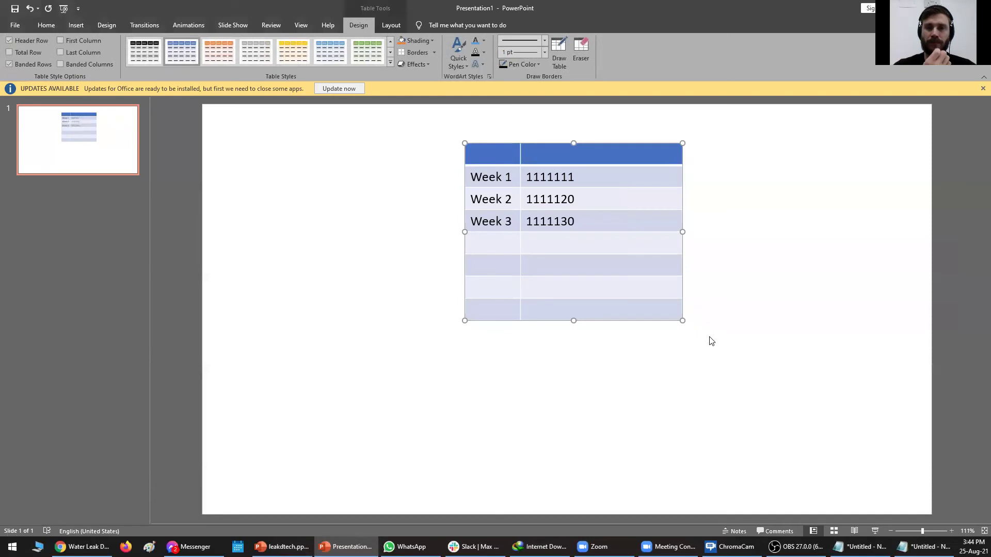
drag(488, 177, 573, 221)
click(416, 317)
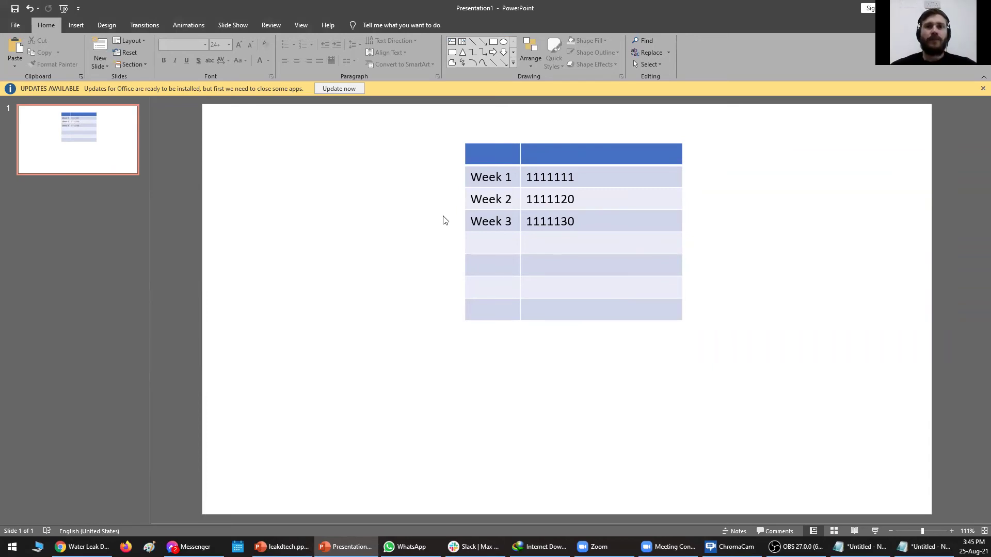
drag(500, 177, 503, 248)
click(437, 272)
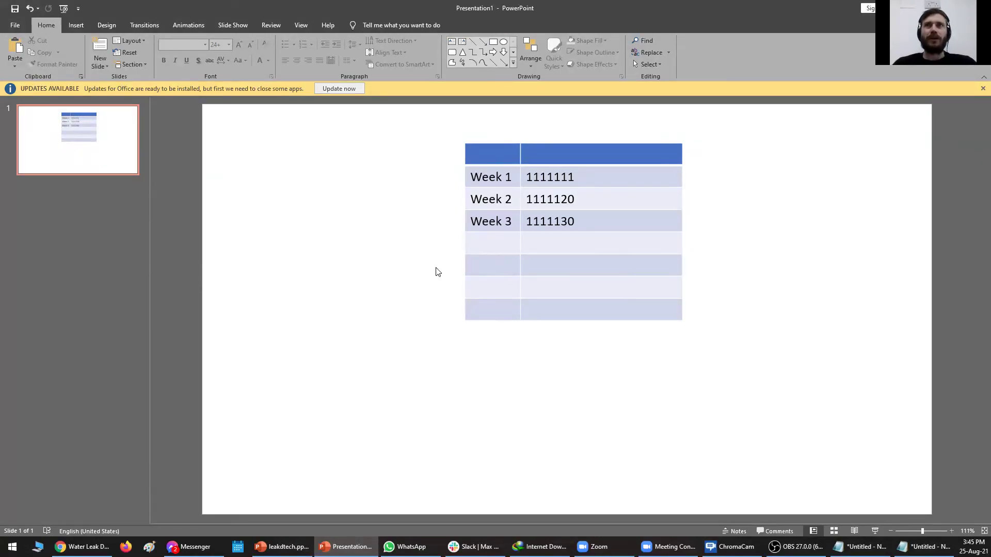
- Move the readings table slightly up and to the left on the slide
click(469, 241)
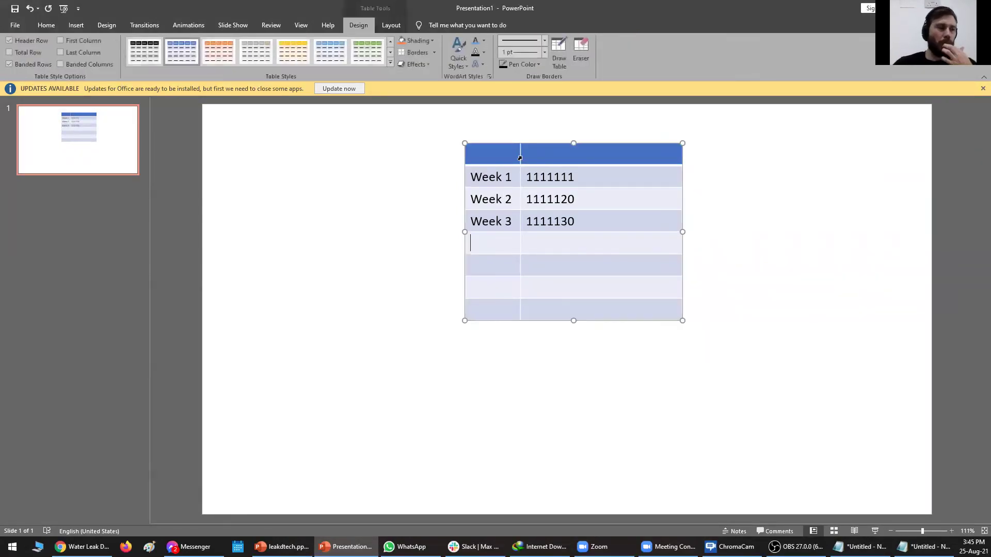
drag(544, 144, 502, 129)
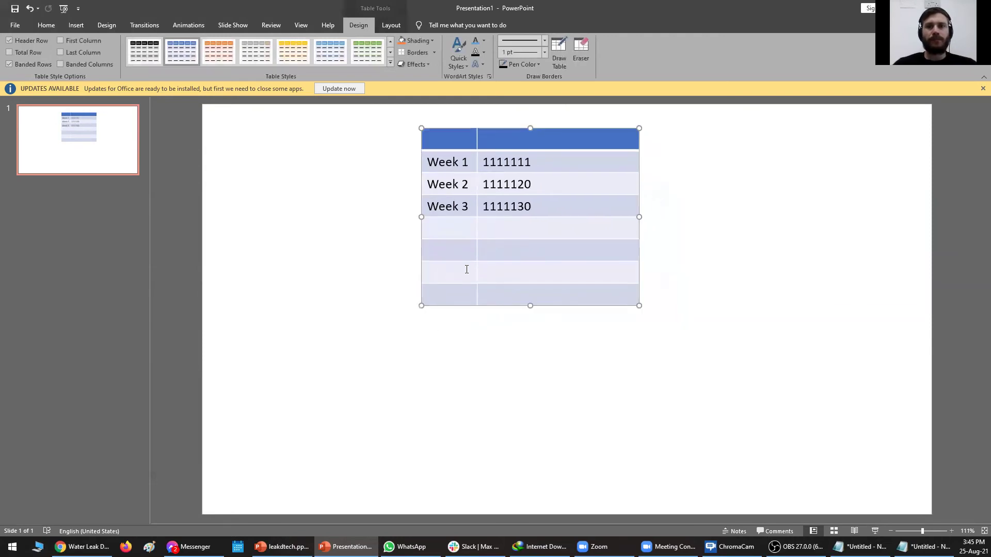
click(444, 365)
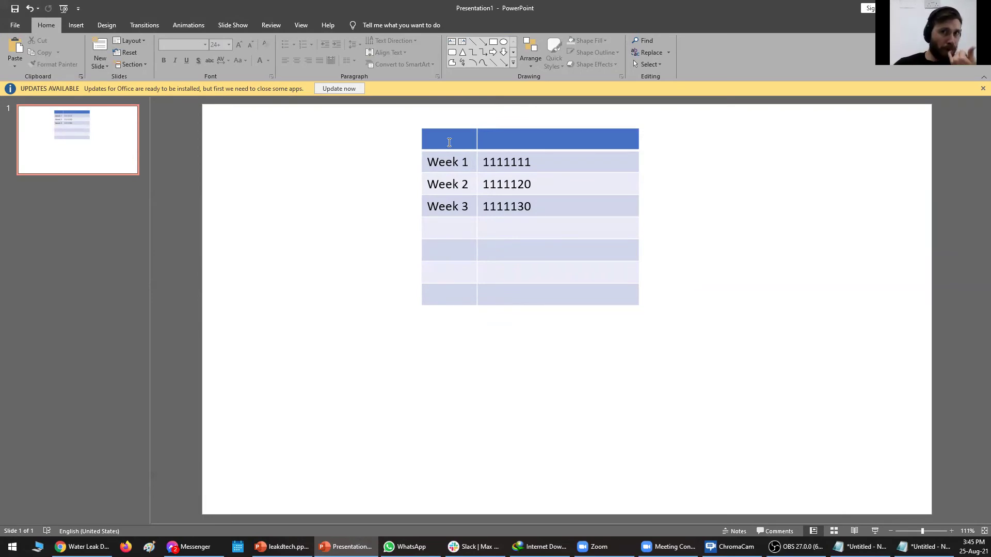
- Go over the weekly readings table once more and close the new presentation without saving it
click(449, 143)
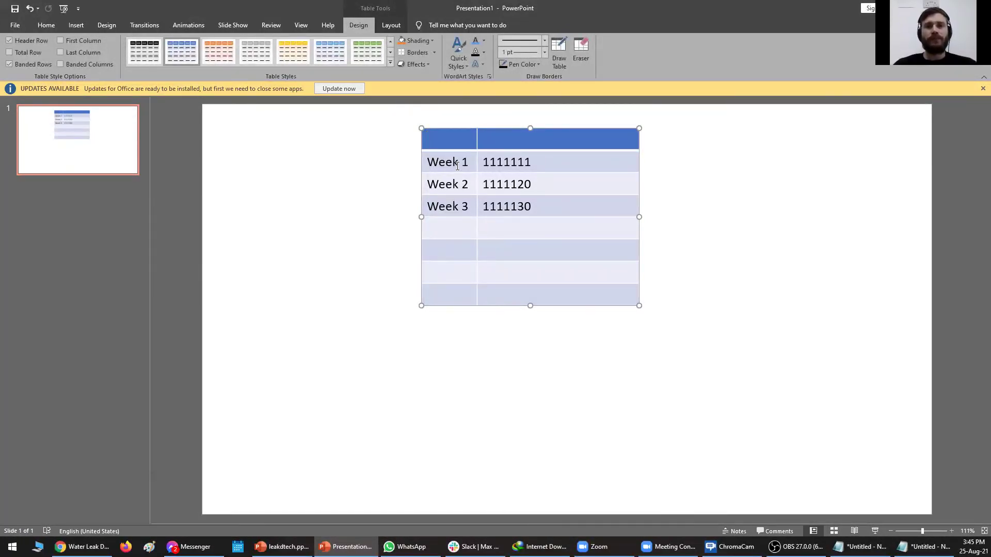
click(545, 224)
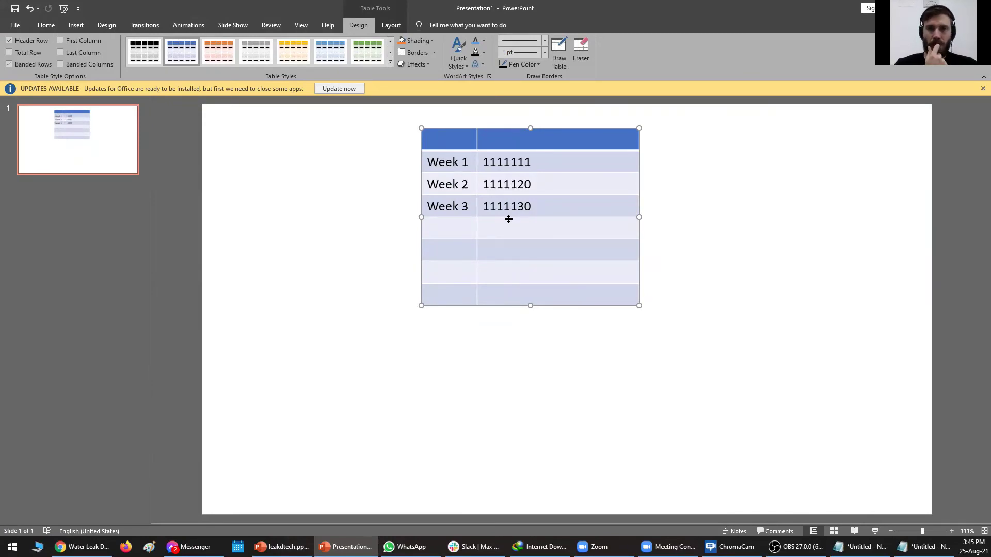
click(741, 190)
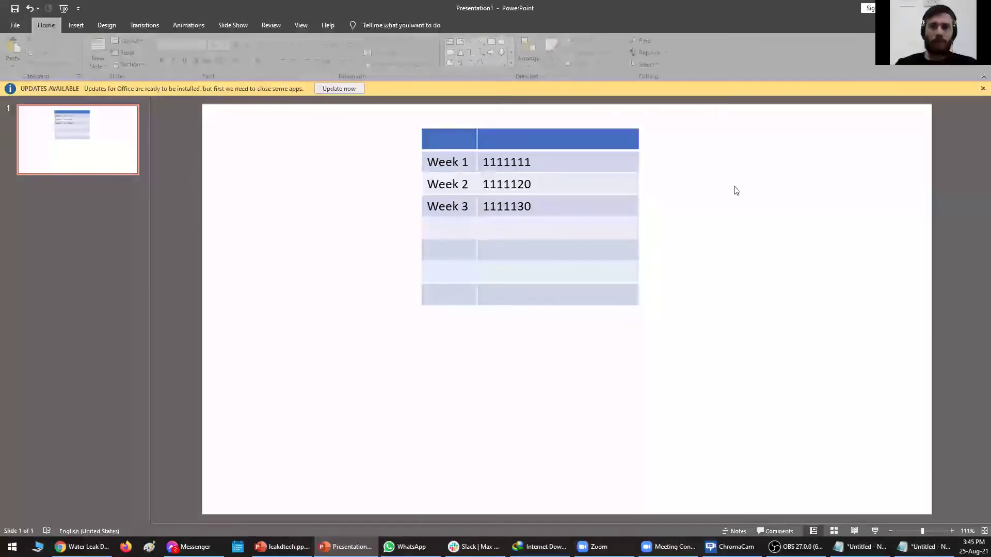
drag(397, 112, 717, 325)
click(717, 325)
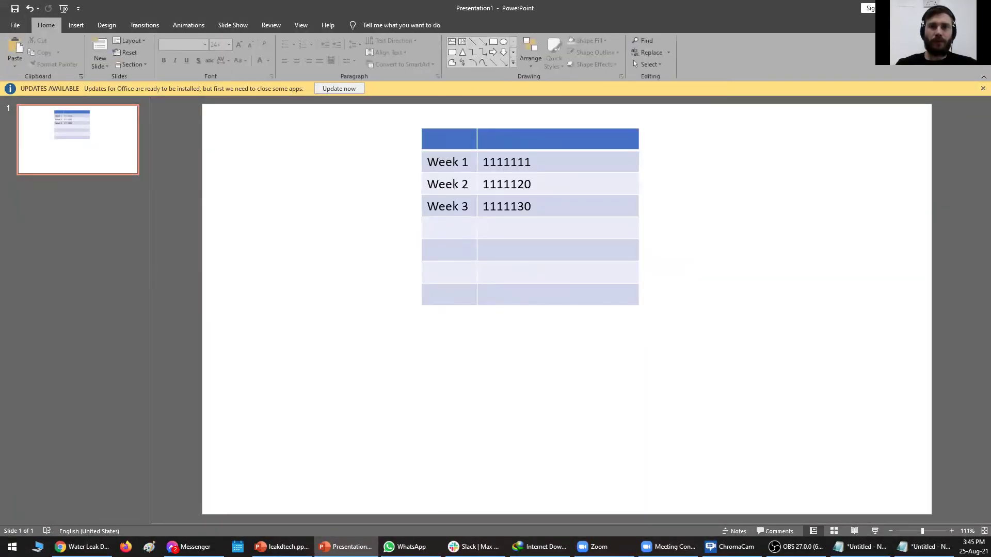
key(ctrl+w)
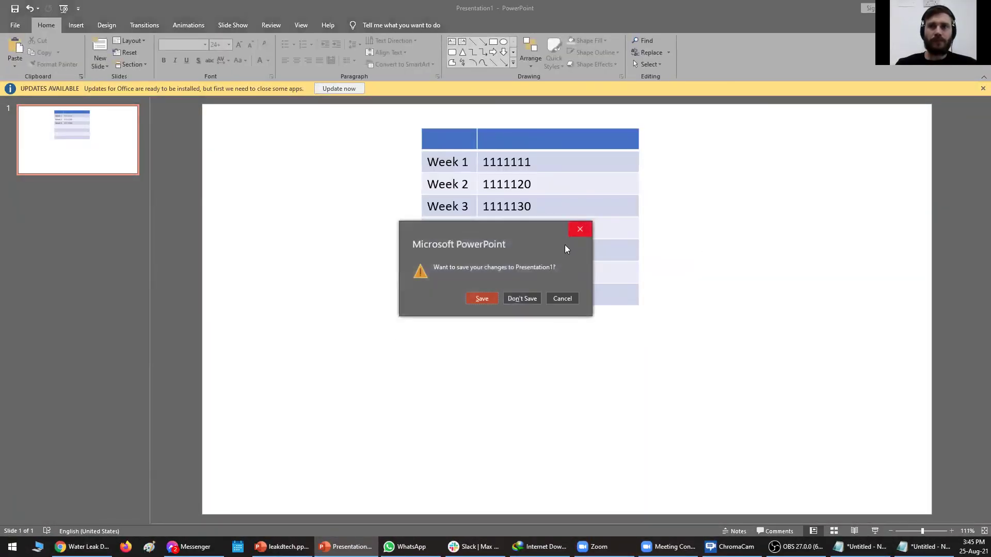
click(527, 295)
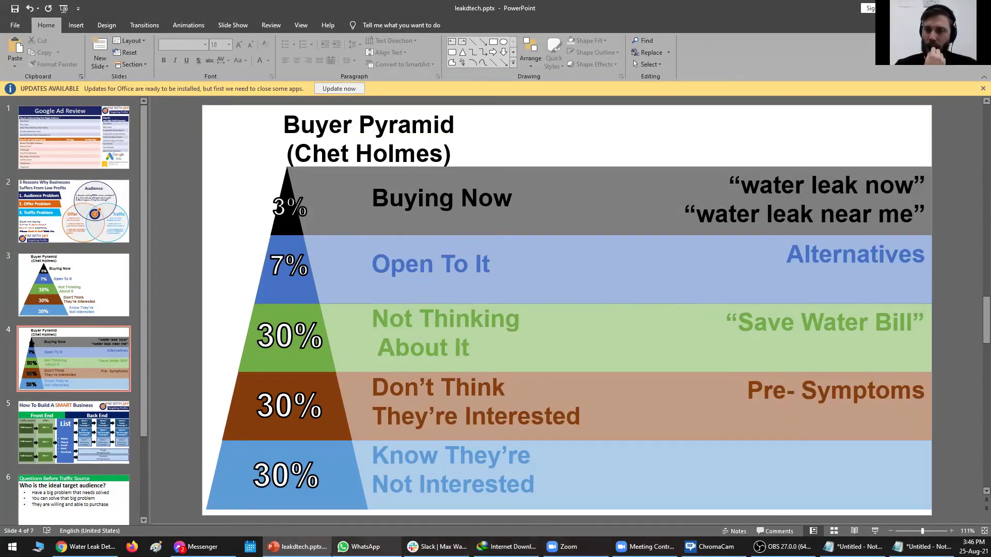
- Return to the LeakDtech home page in Chrome and review its Dubai Water Leak Detection Services section
click(85, 546)
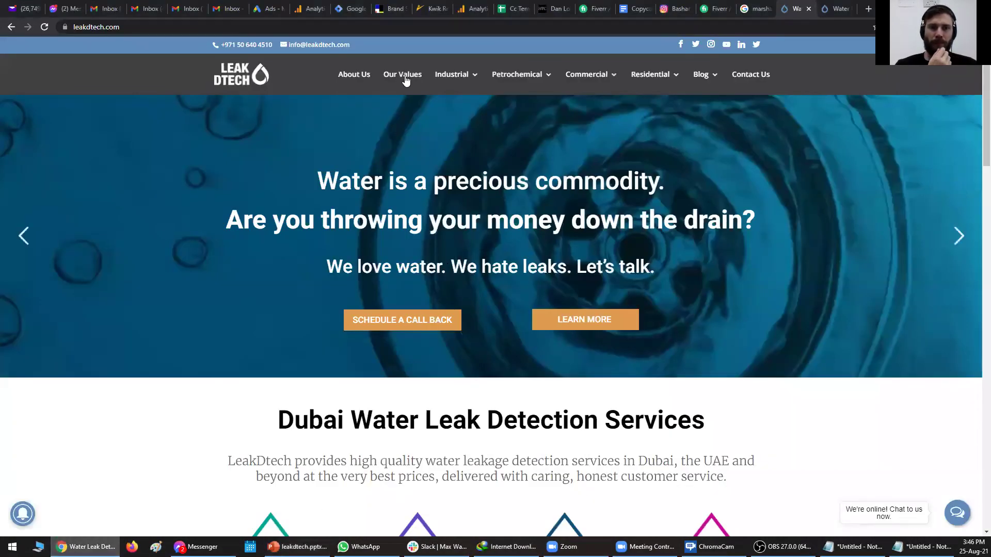
scroll(580, 316, down, 6)
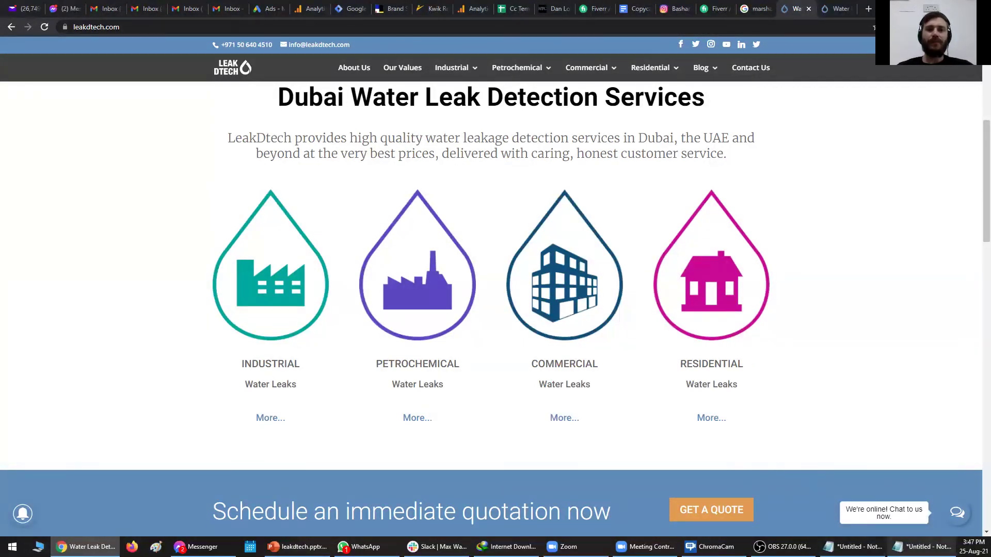
click(924, 546)
click(887, 417)
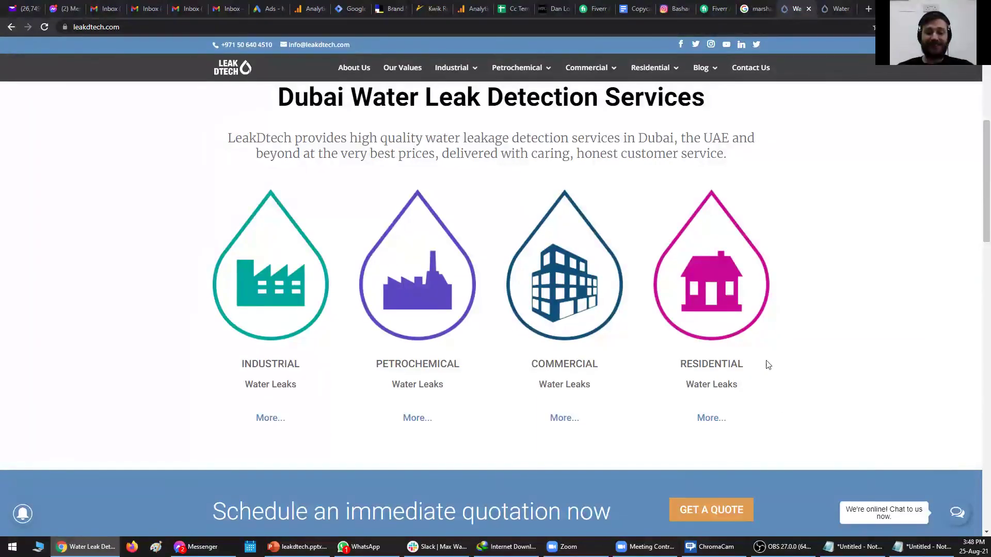
- Review the Notepad notes on landing pages, ad cost, unsolved problems and industry, then go back to the home page
click(854, 547)
click(652, 350)
scroll(610, 396, down, 2)
scroll(611, 395, up, 2)
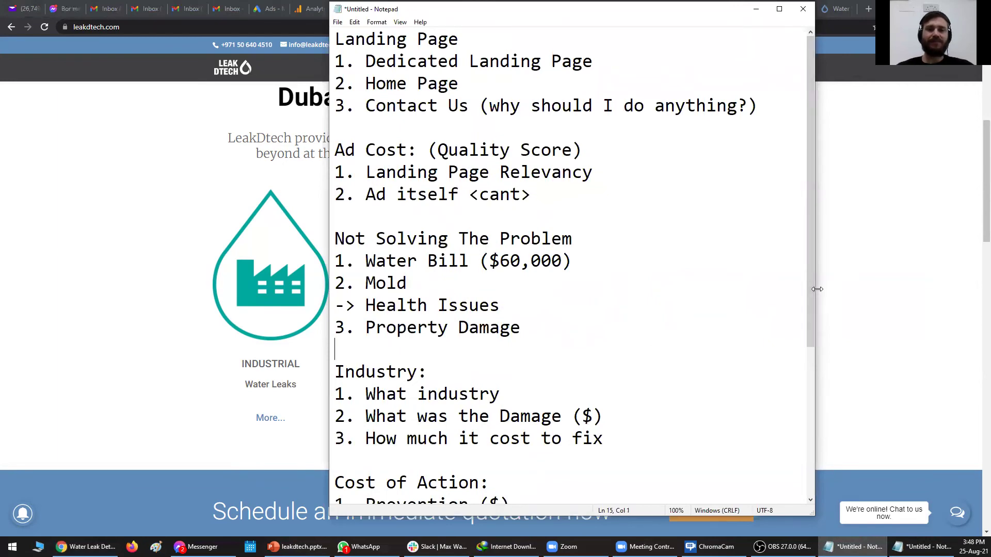
drag(817, 289, 813, 289)
scroll(728, 365, down, 2)
scroll(729, 363, up, 2)
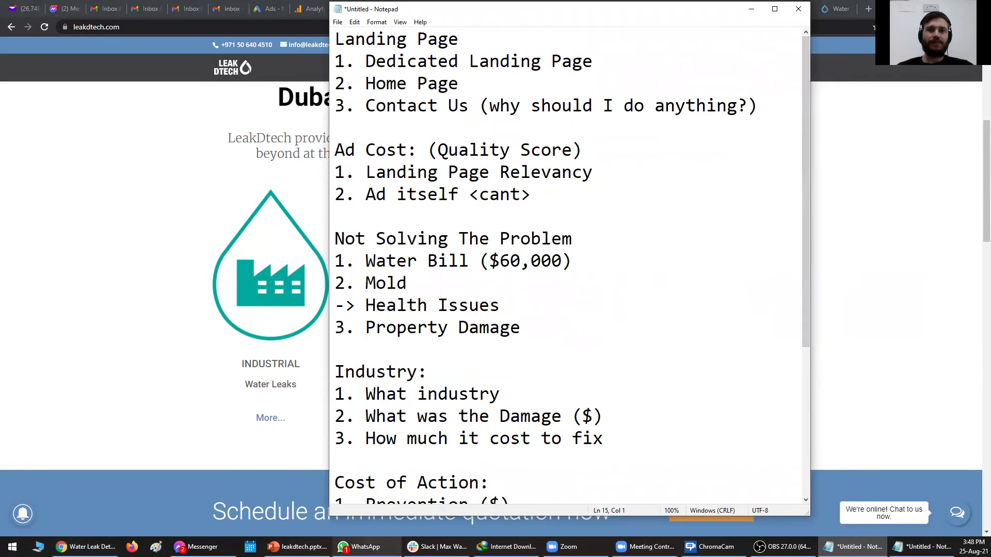
mouse_move(297, 547)
click(155, 354)
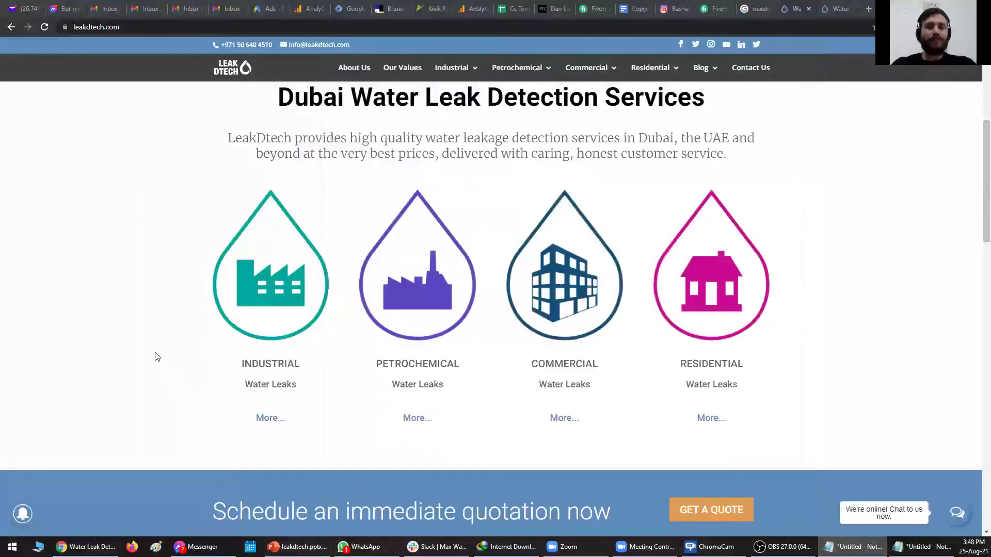